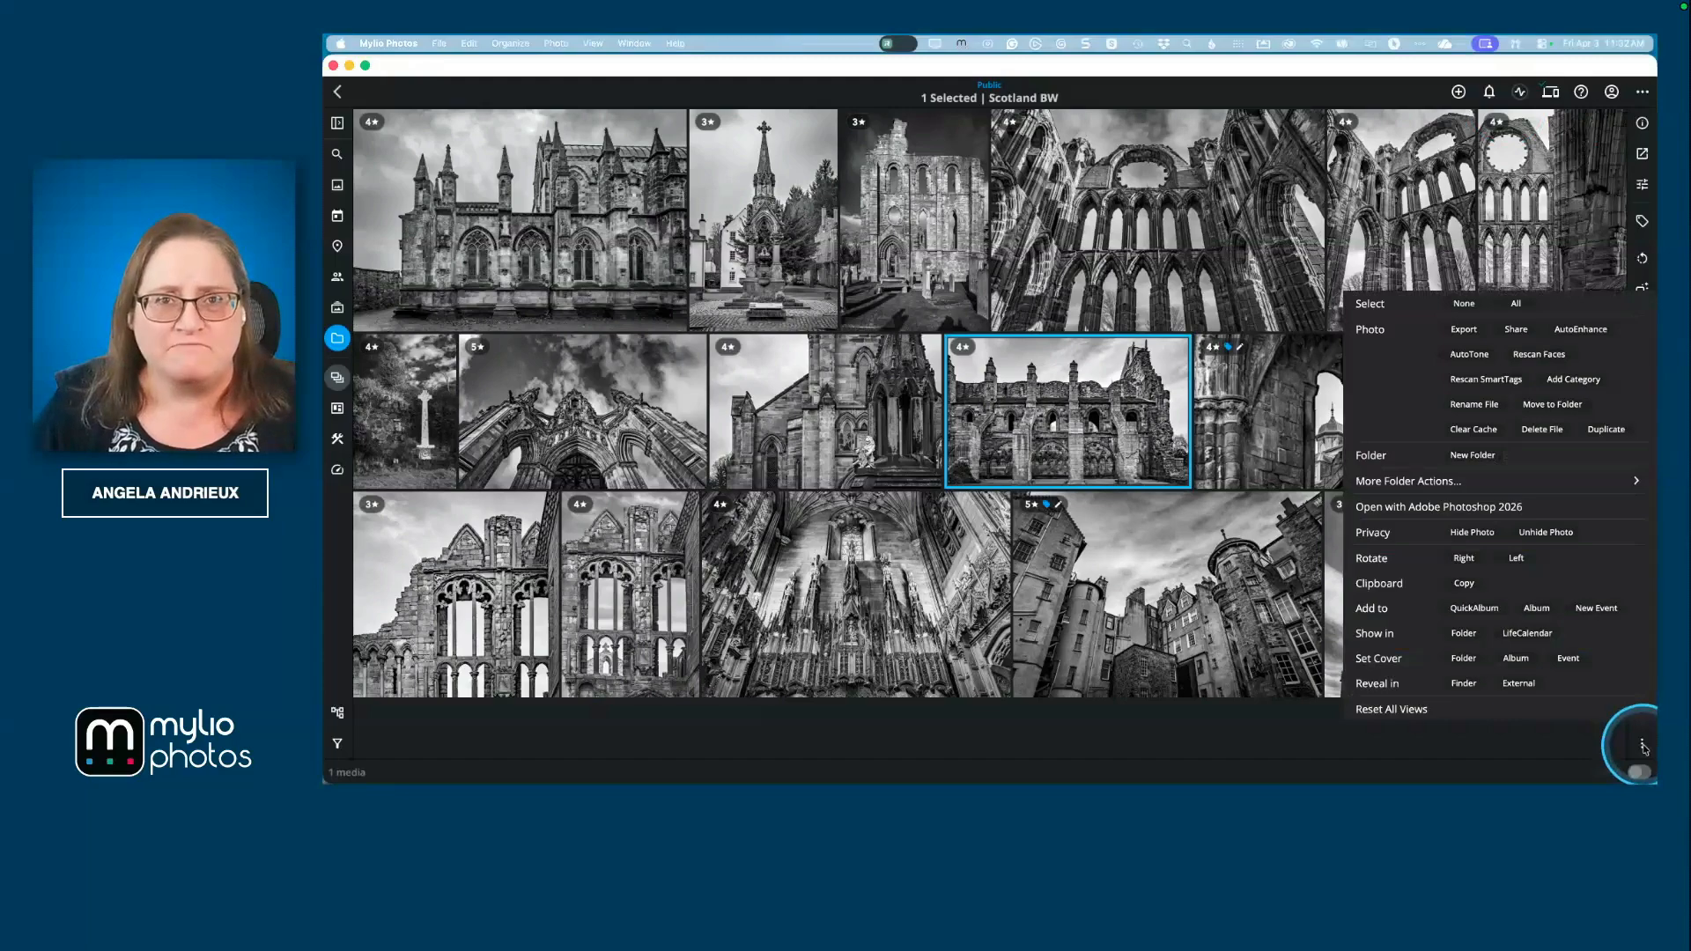
# Step: View the available actions for the abbey photo and the archway photo in the middle row of Scotland BW
pyautogui.click(913, 455)
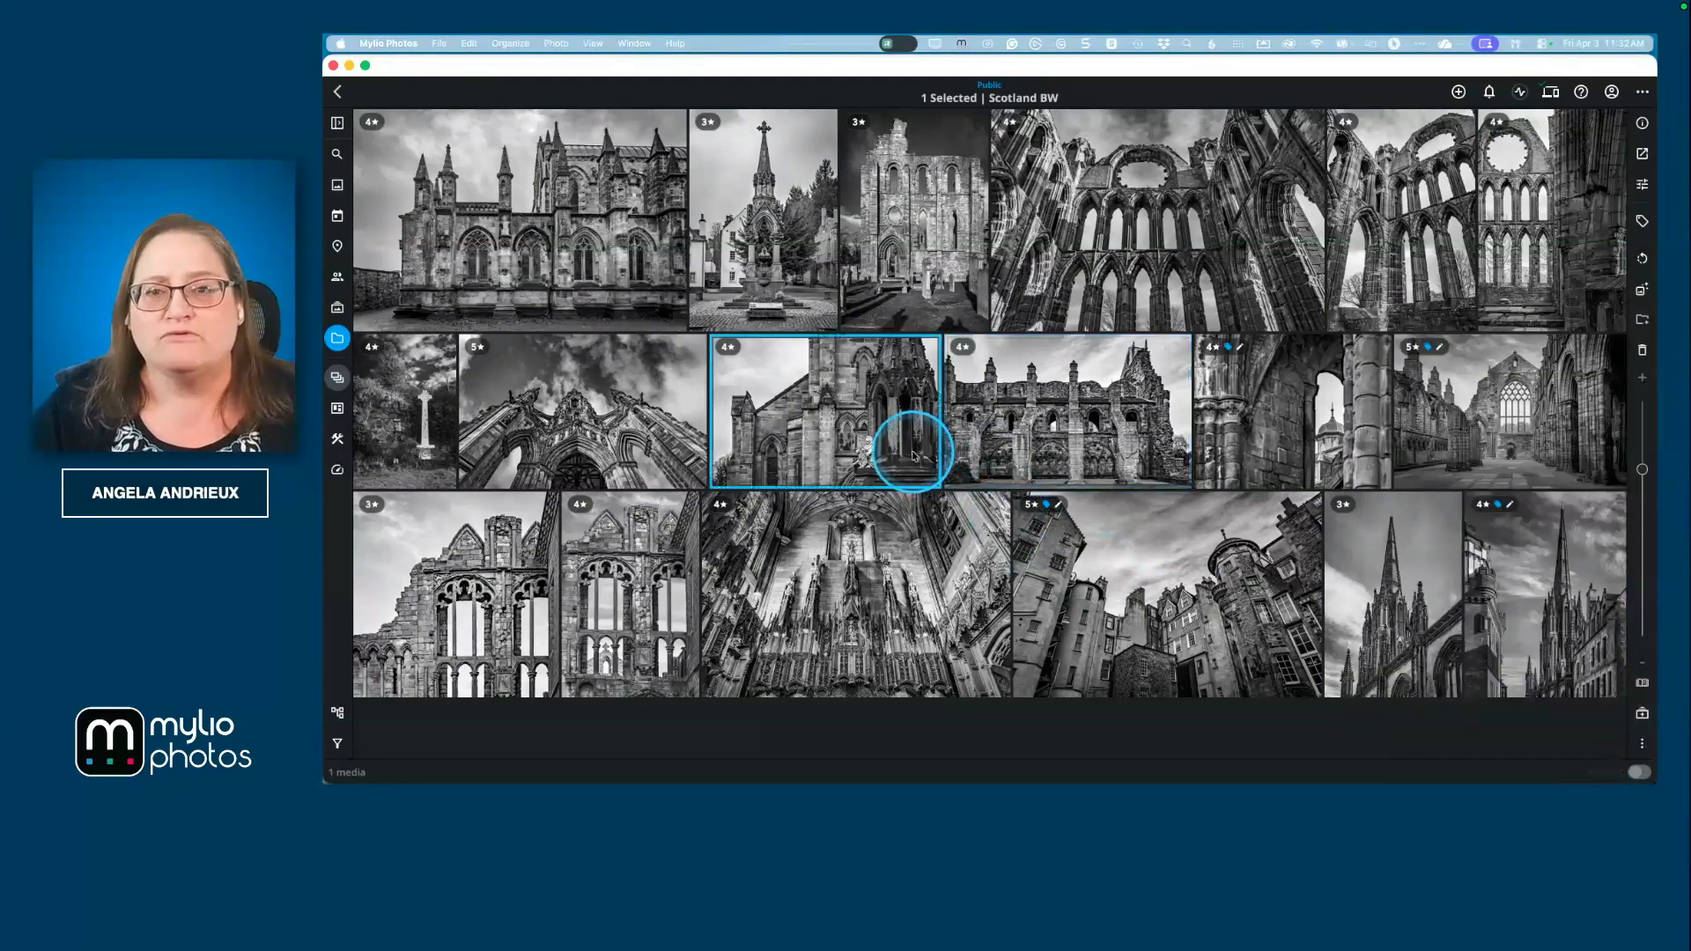
pyautogui.rightClick(872, 392)
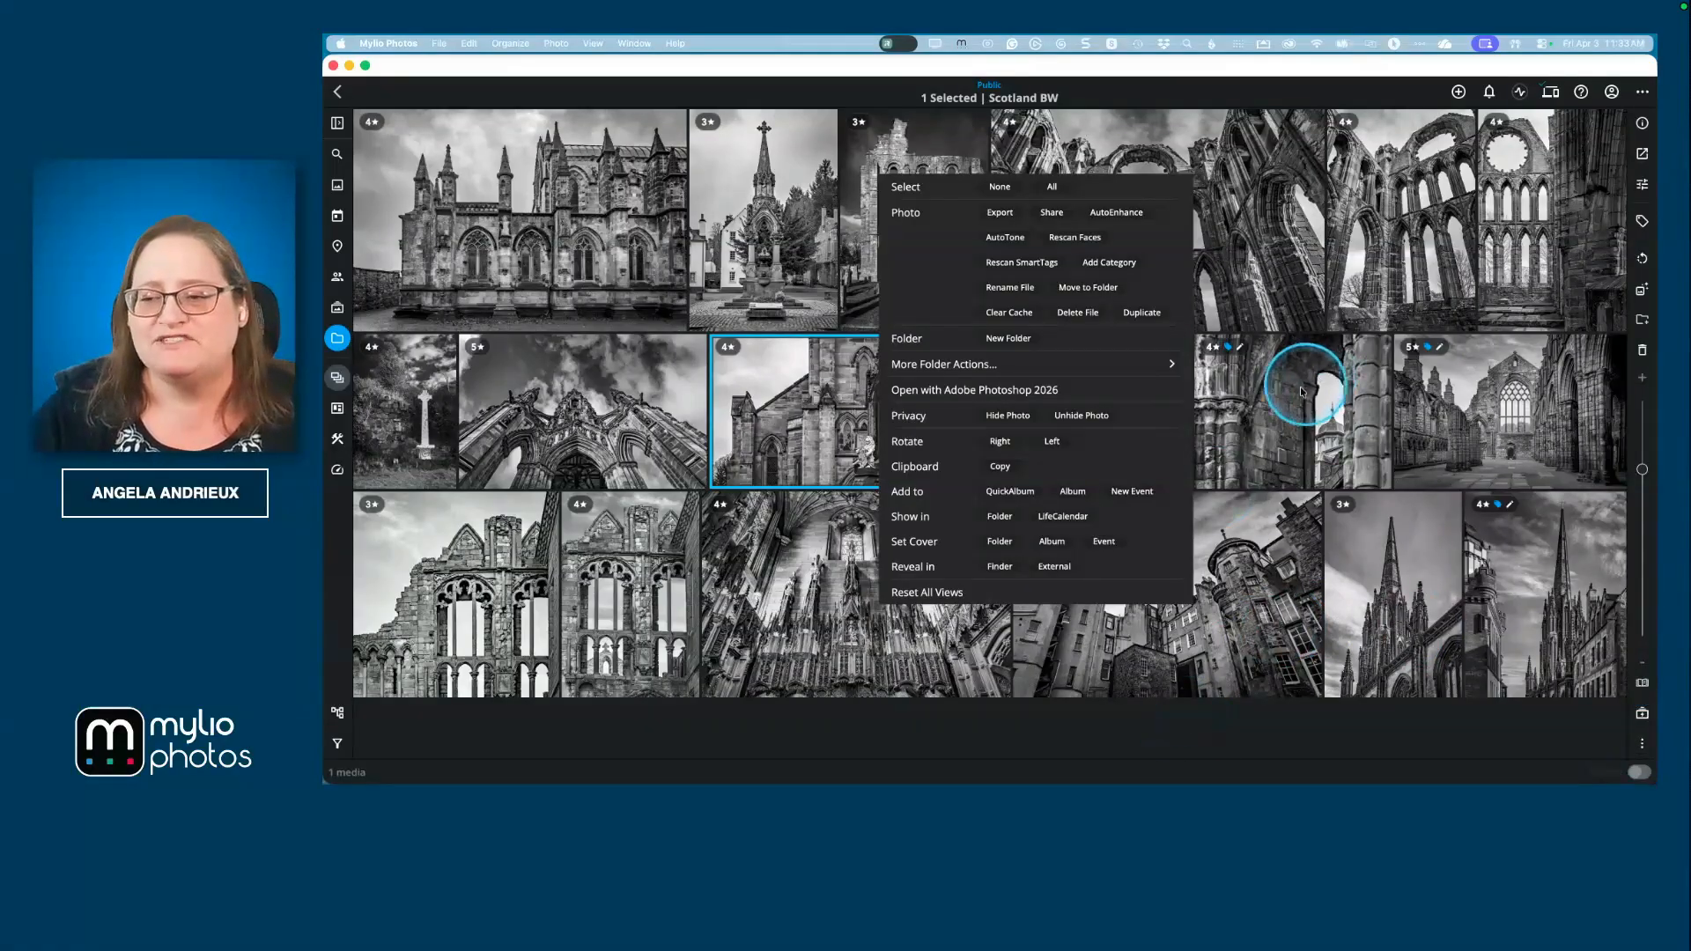
pyautogui.rightClick(1302, 393)
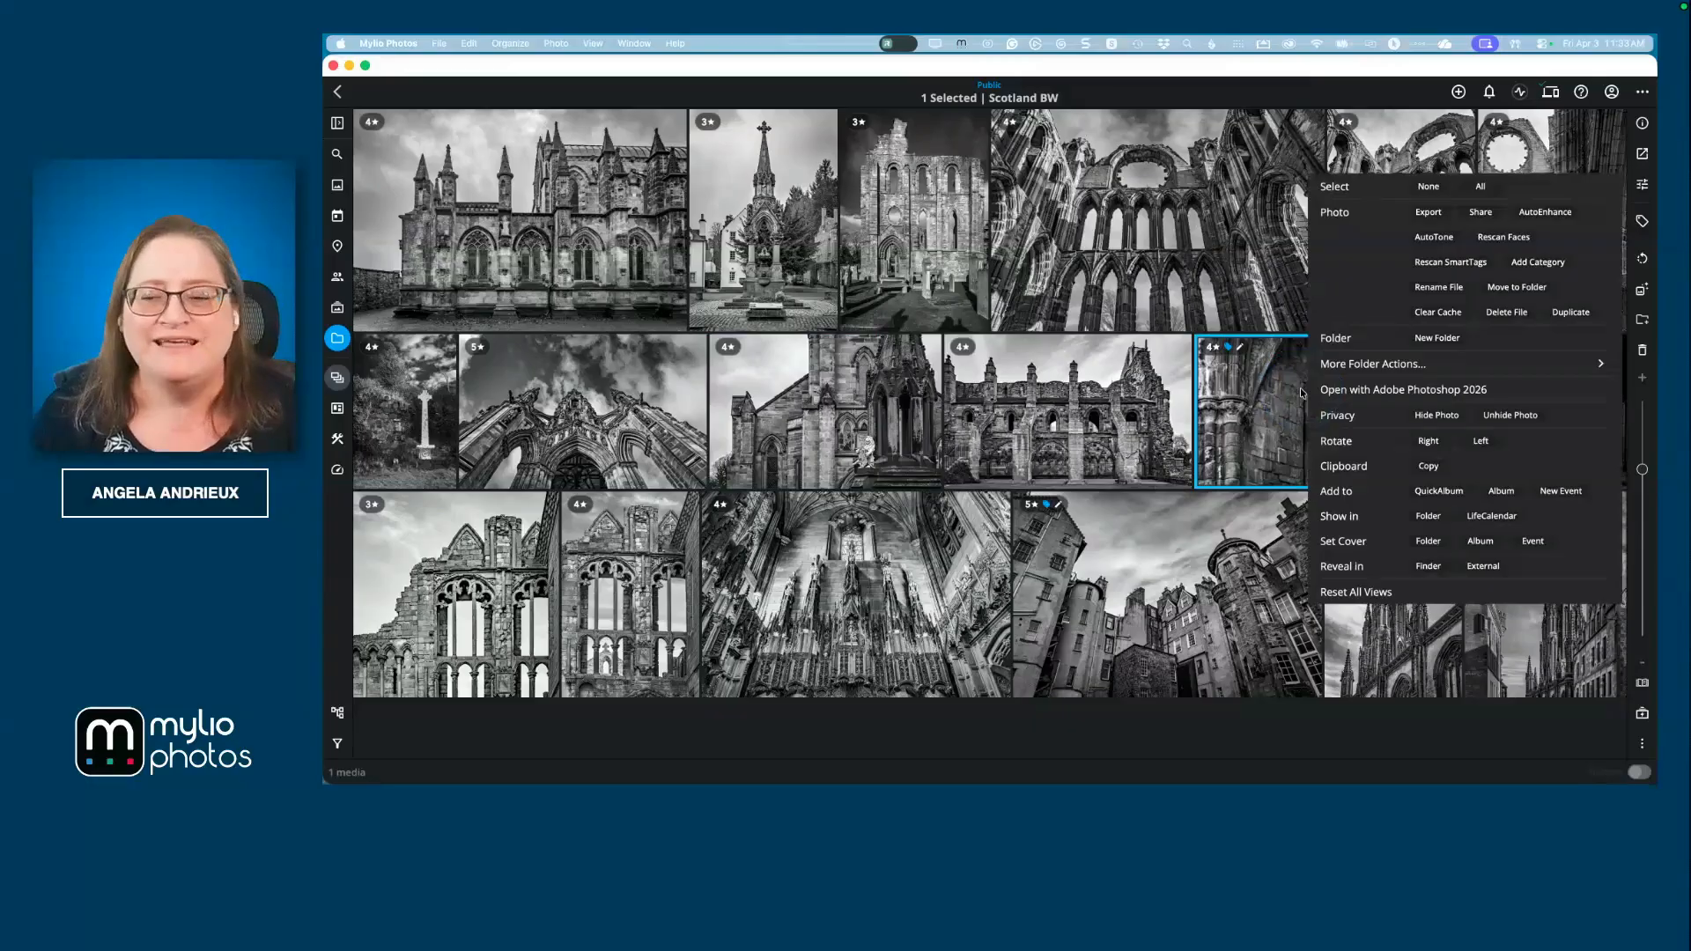
# Step: Switch to the presentation in Preview and read the Actions Menu pages for computers, tablets and phones
pyautogui.press('super+Tab')
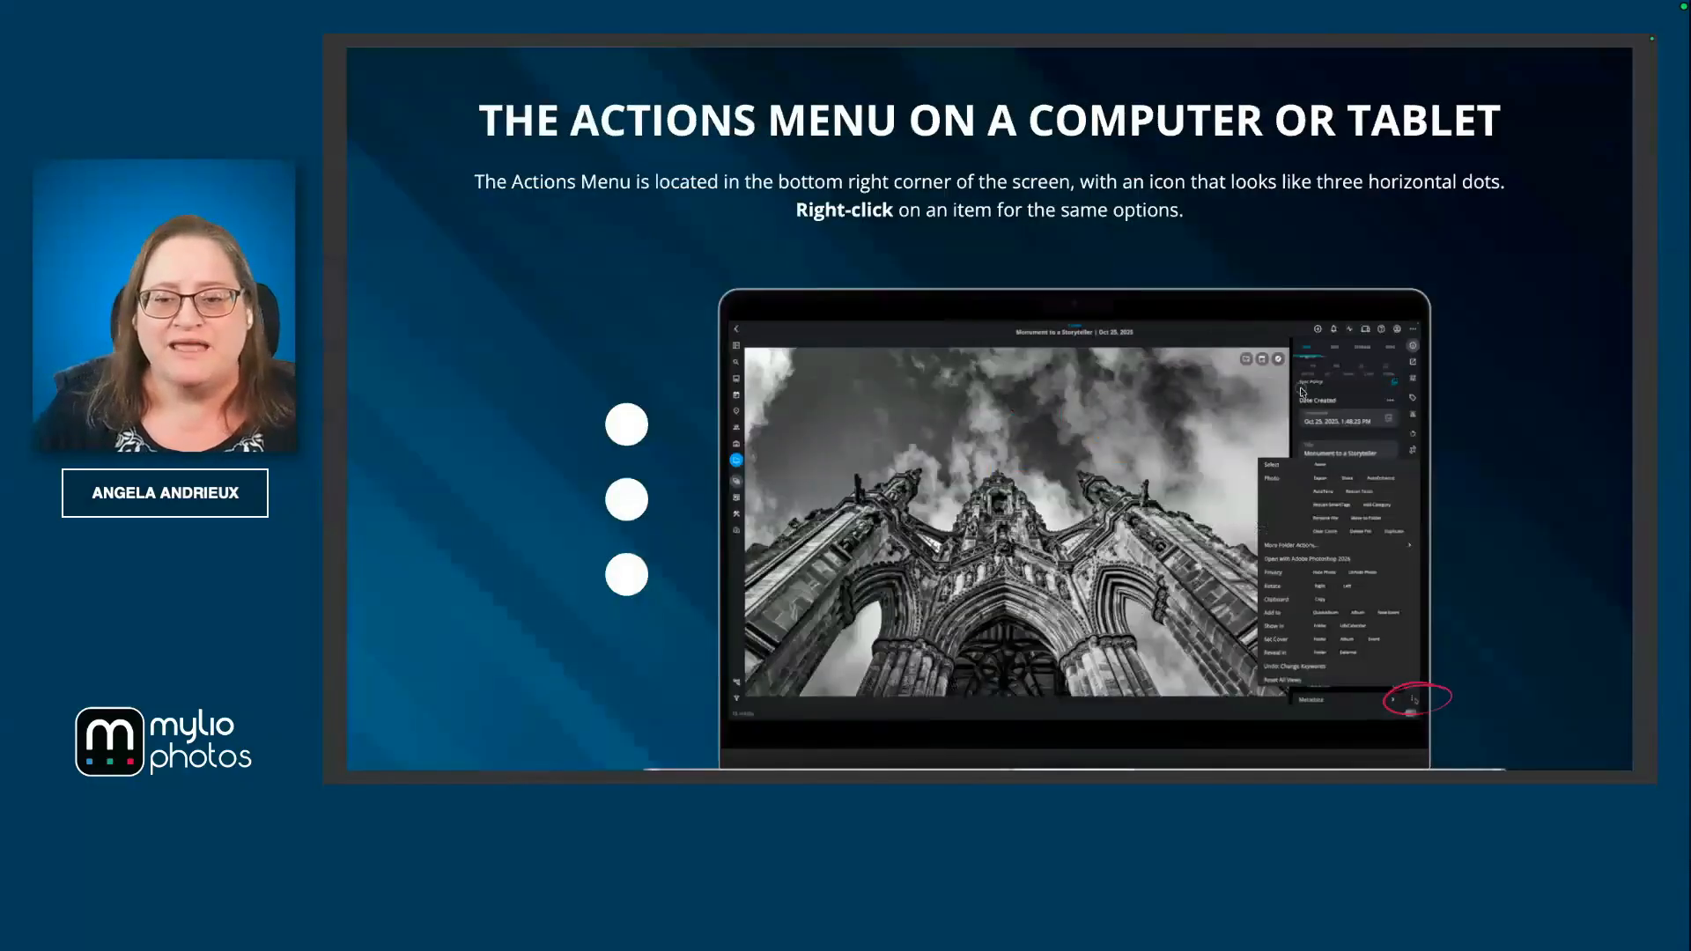
pyautogui.press('Down')
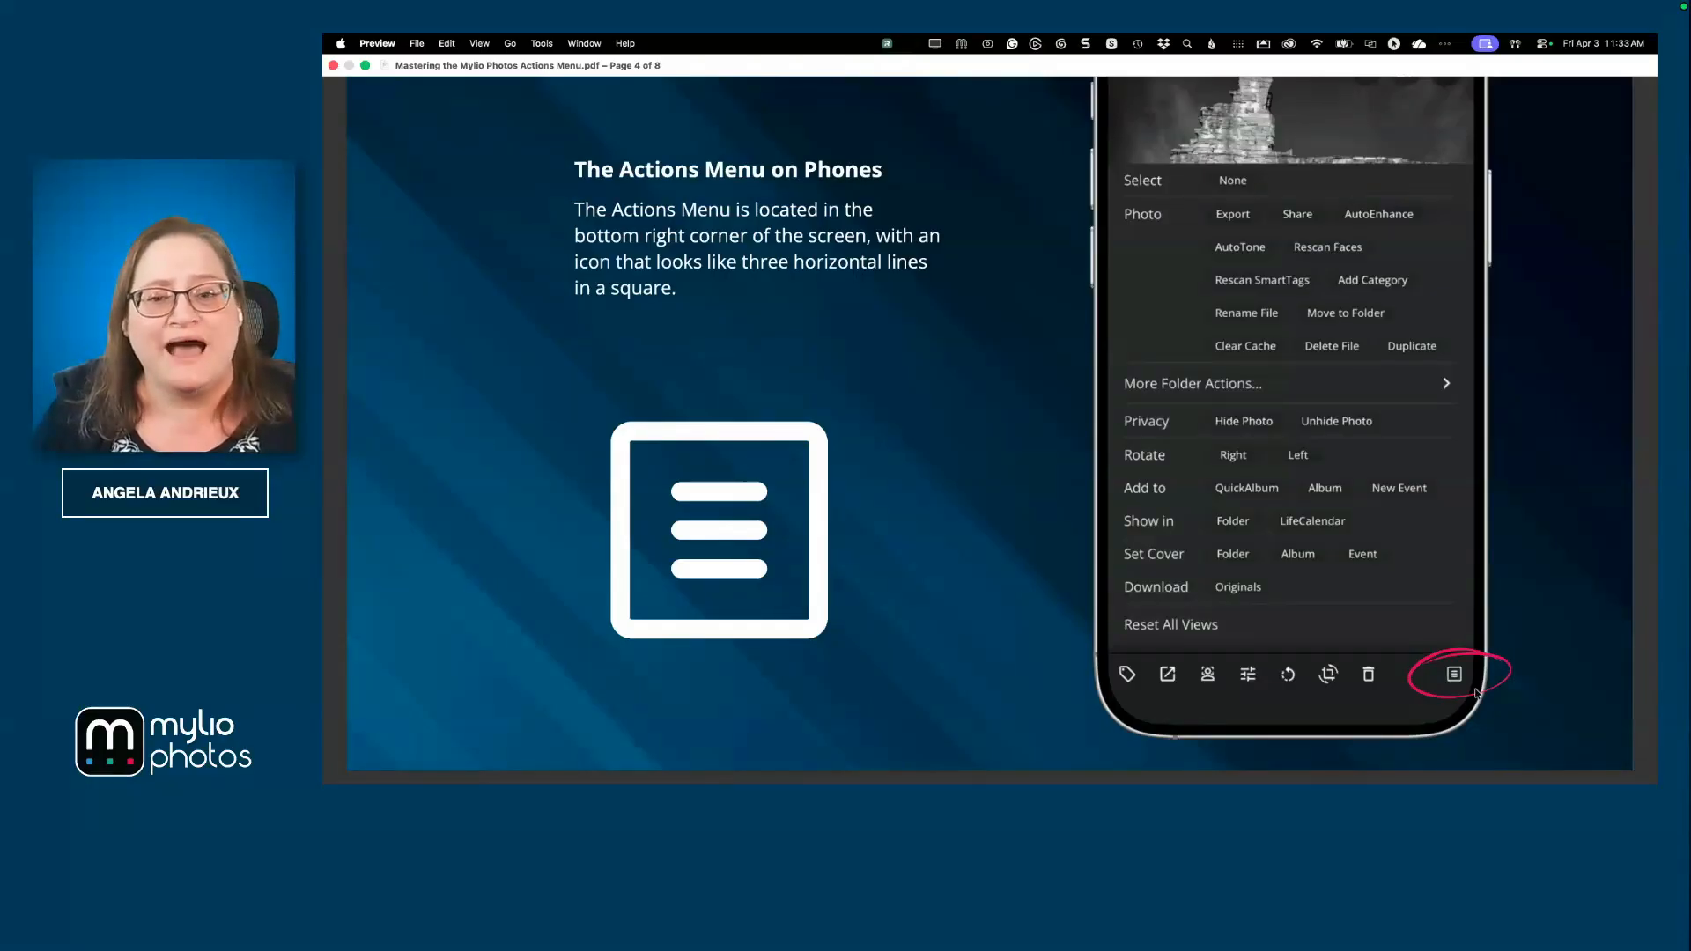
pyautogui.press('Right')
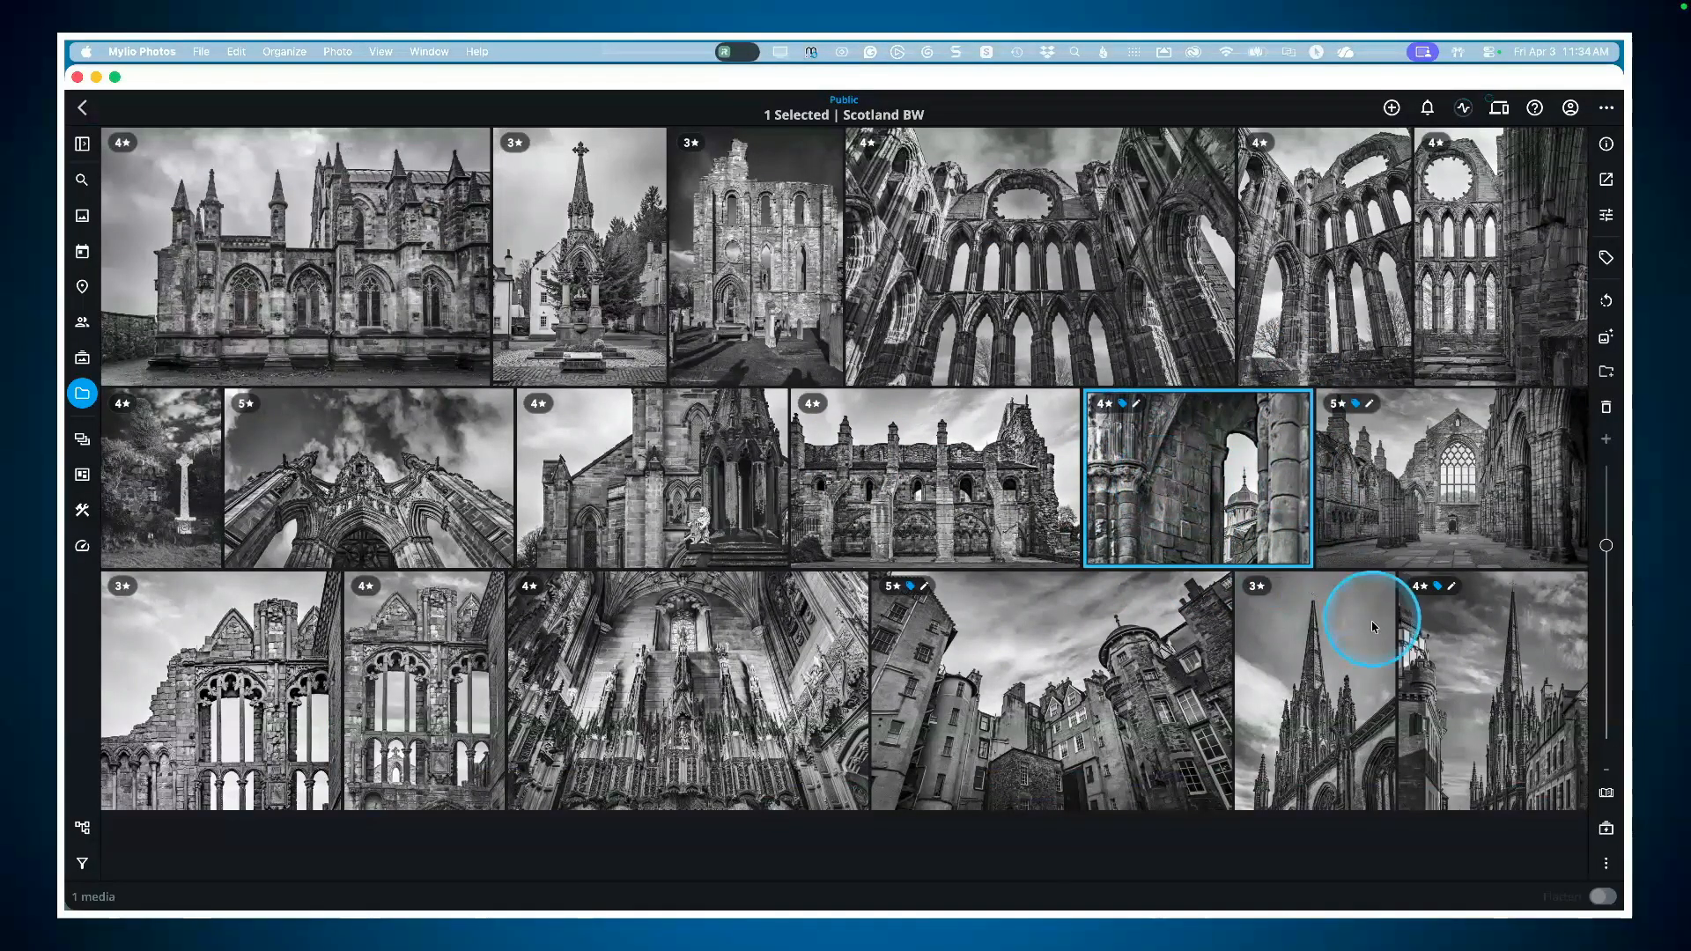
# Step: In Mylio Photos, view the available actions for the selected Scotland BW photo and for QuickShares in Albums
pyautogui.click(1606, 867)
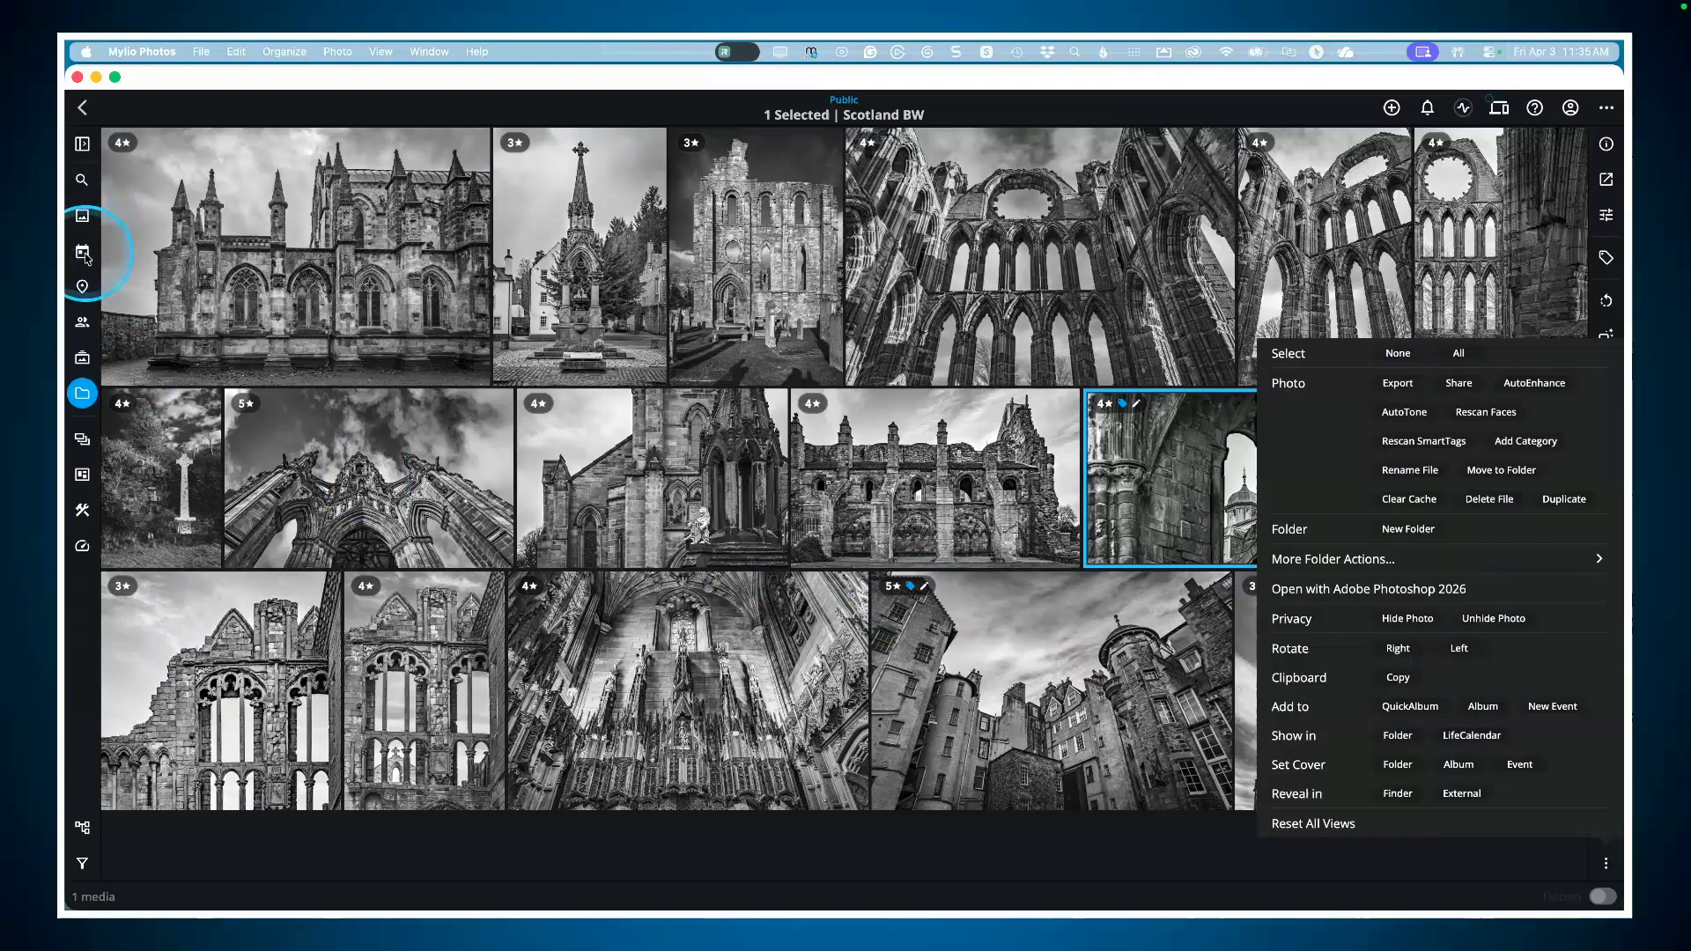
pyautogui.click(82, 358)
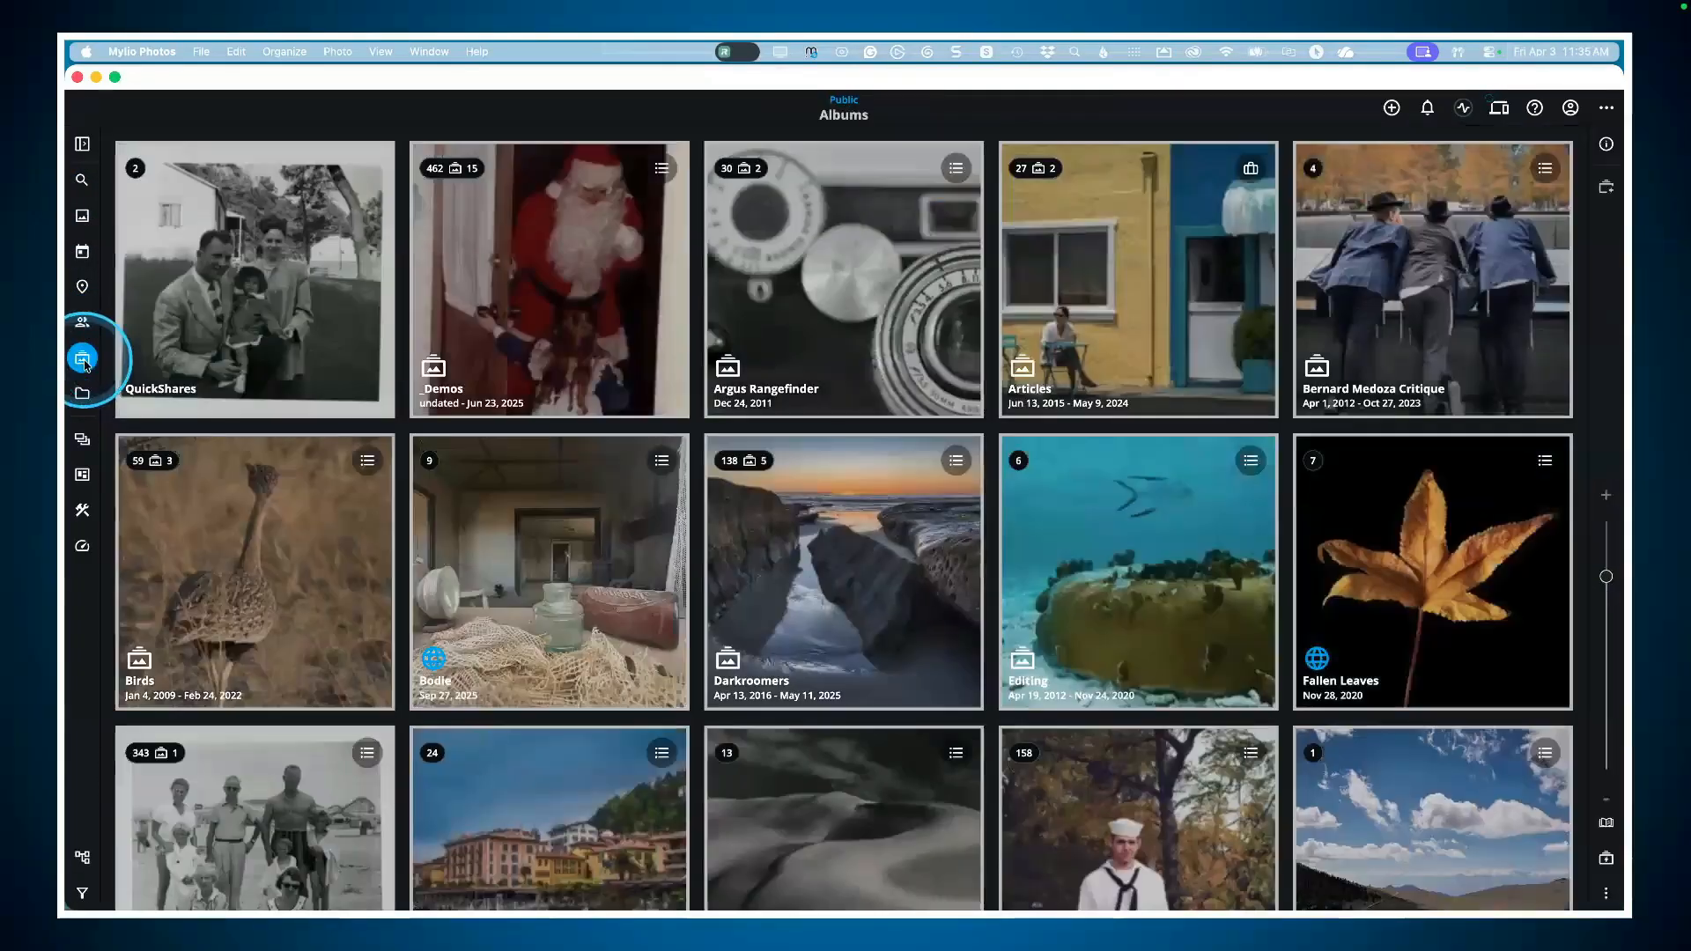
pyautogui.click(265, 326)
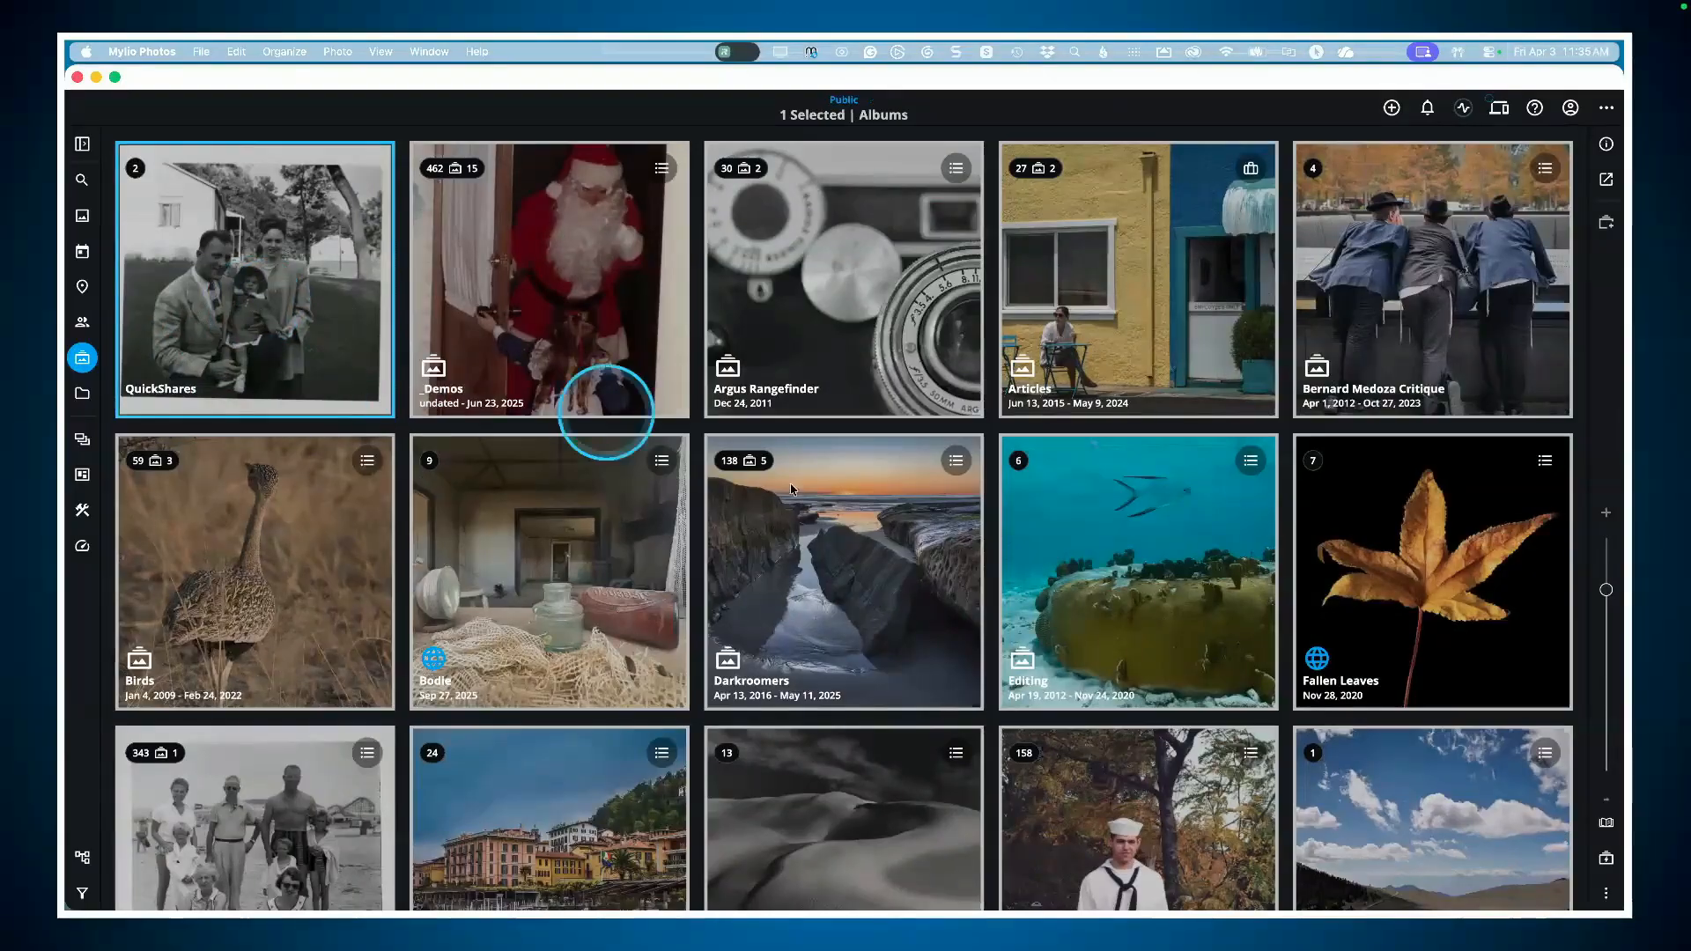
pyautogui.click(1606, 895)
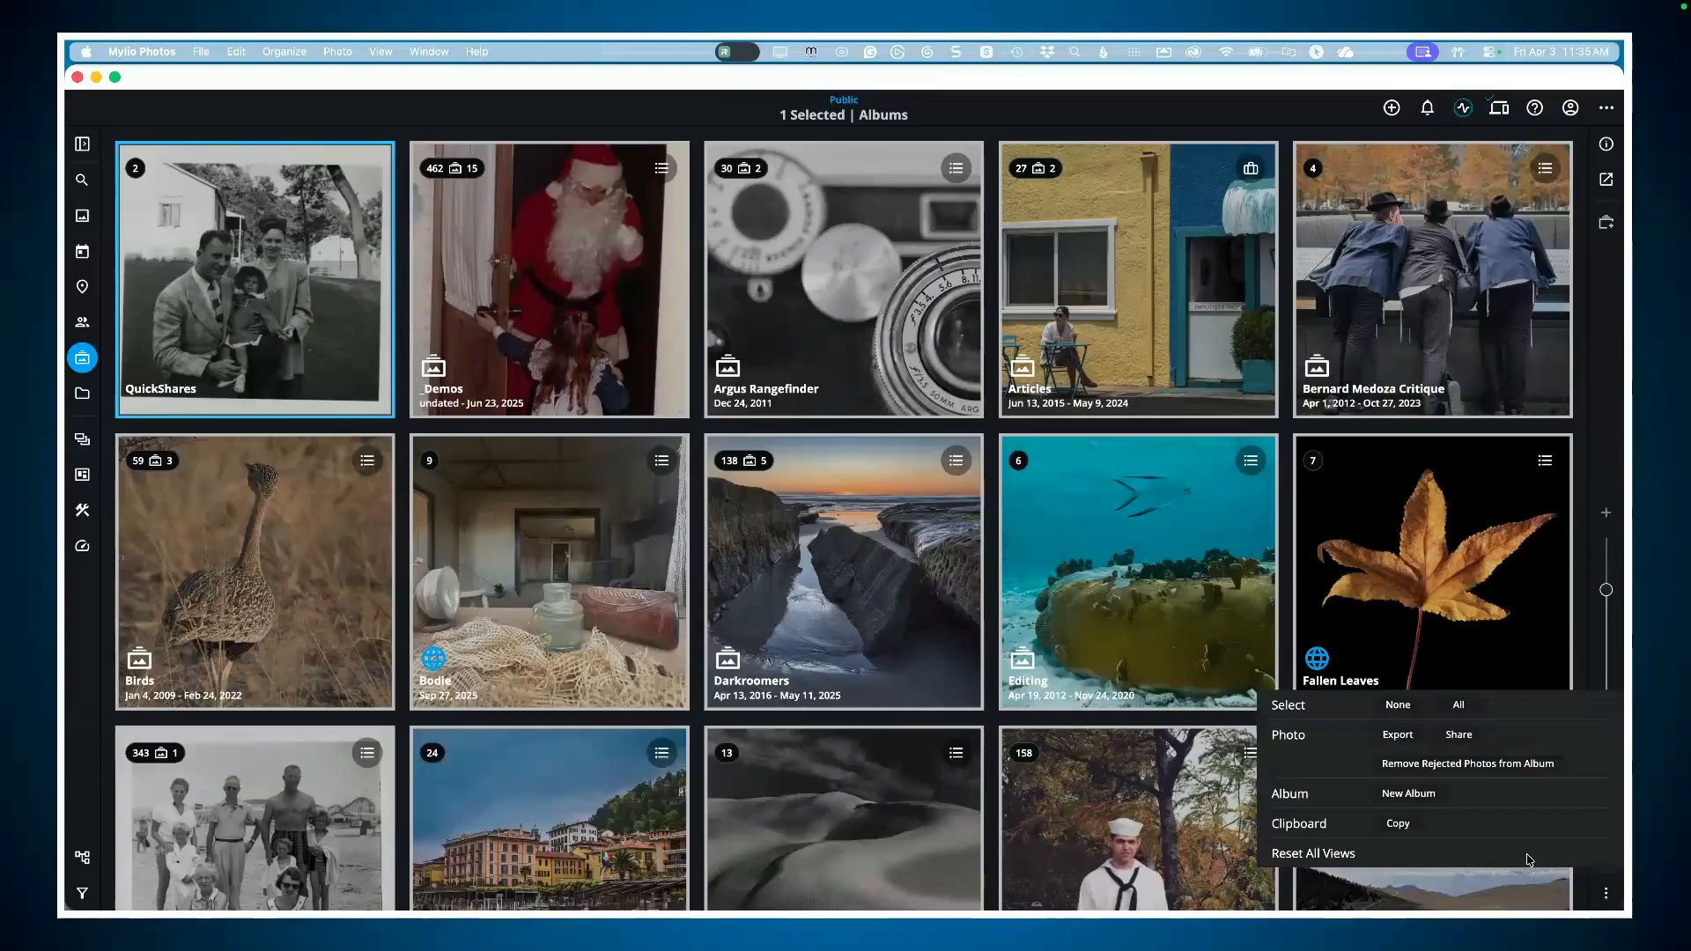
# Step: Open the 2025_01_15_12:11 album inside QuickShares, select its three photos and view their available actions
pyautogui.click(337, 349)
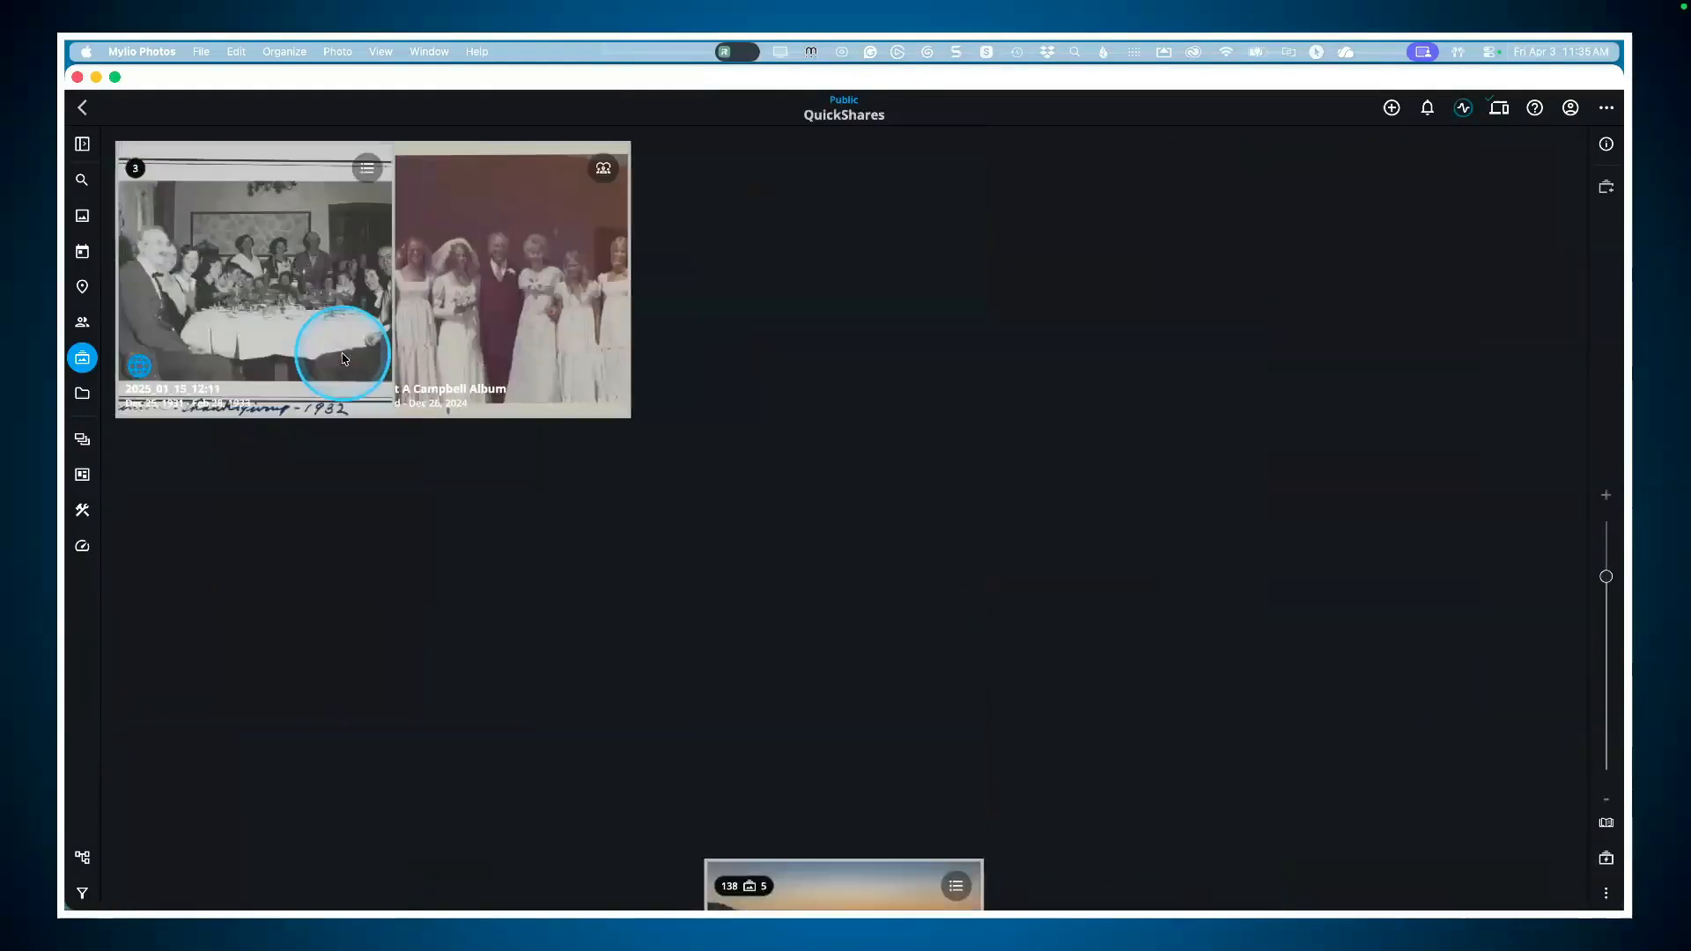
pyautogui.click(330, 329)
pyautogui.click(333, 285)
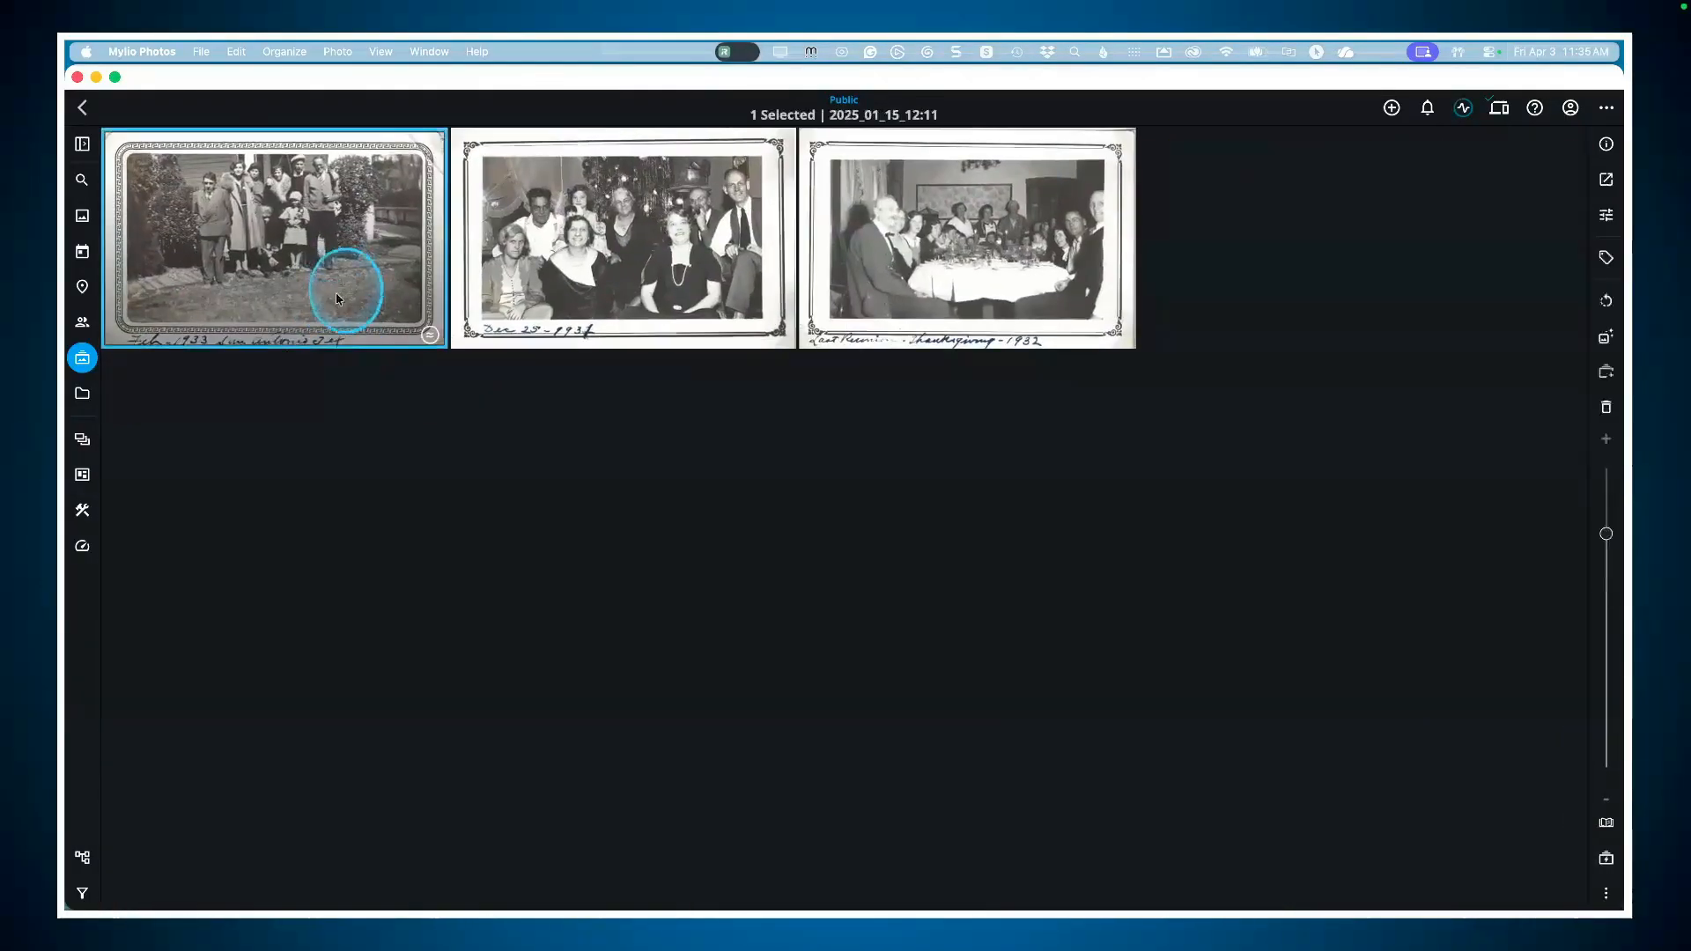
pyautogui.keyDown('shift'); pyautogui.click(925, 294); pyautogui.keyUp('shift')
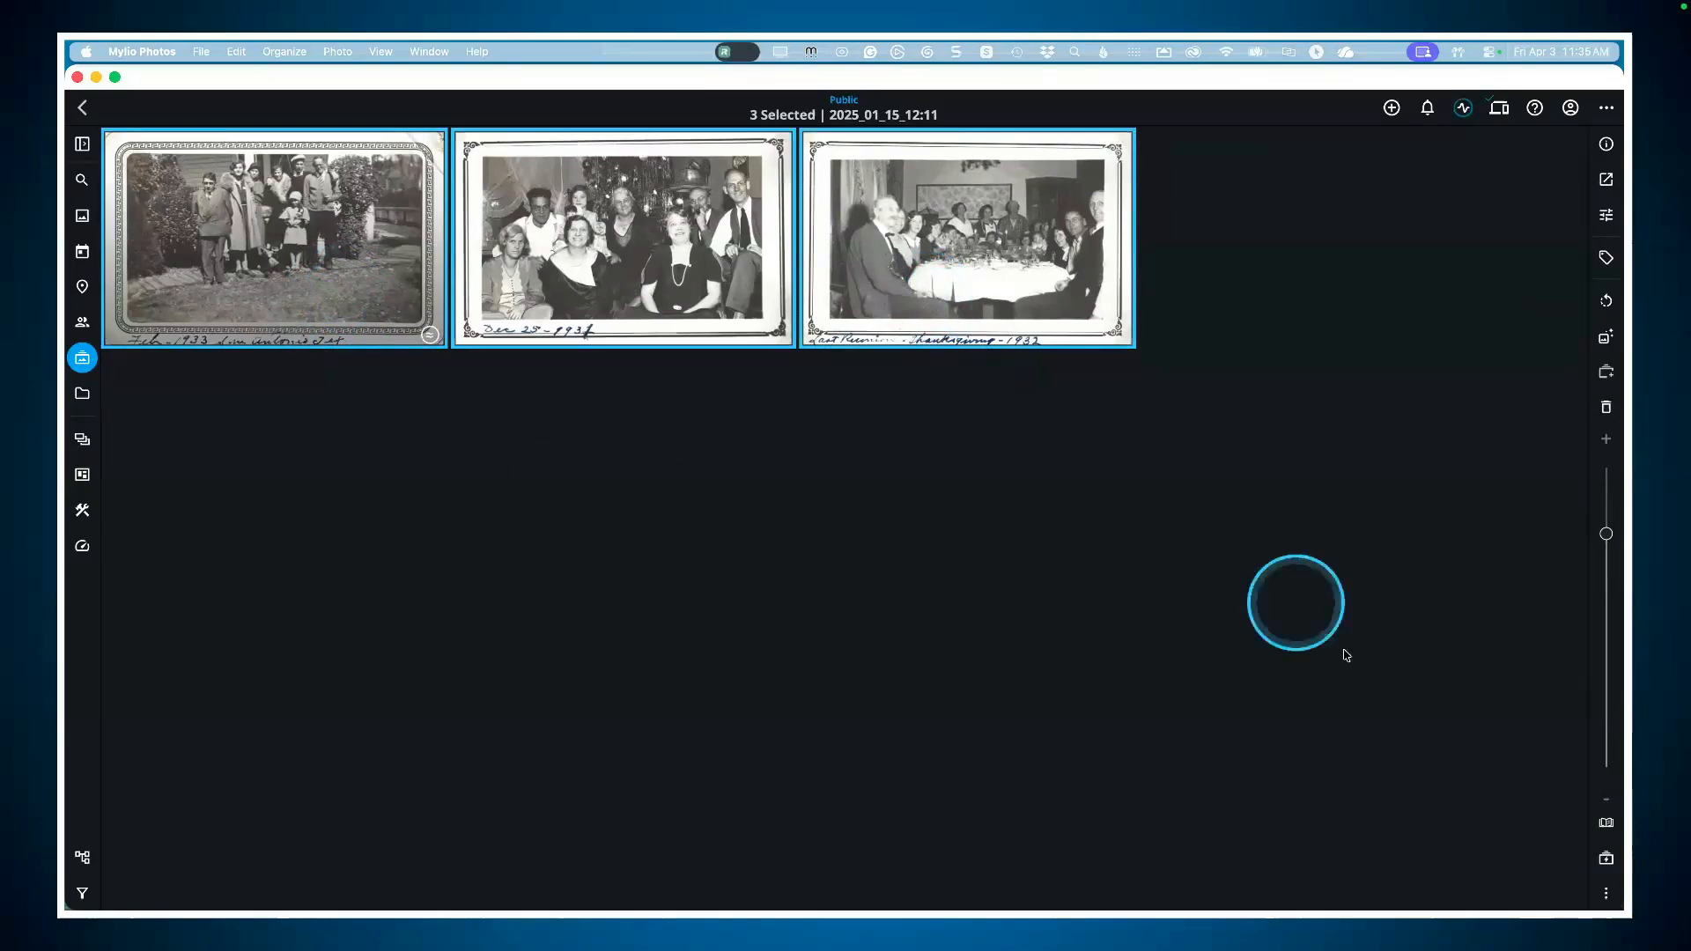
pyautogui.click(1605, 892)
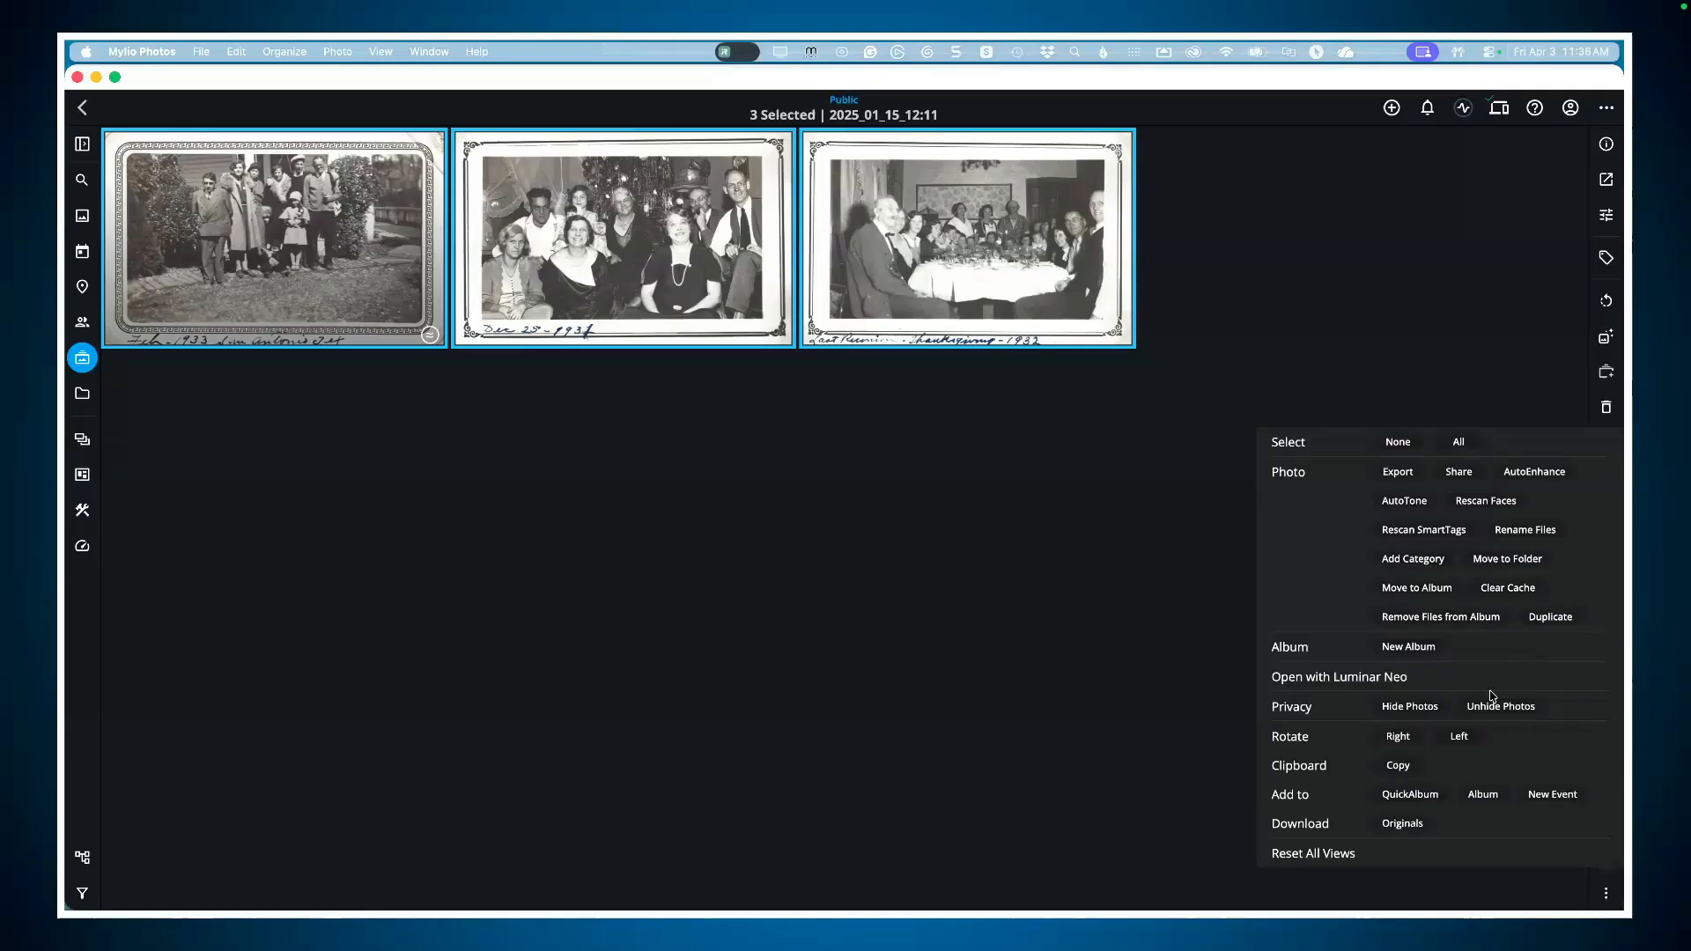
# Step: Try to move the album's three photos to the first family subfolder under Family History
pyautogui.click(1083, 490)
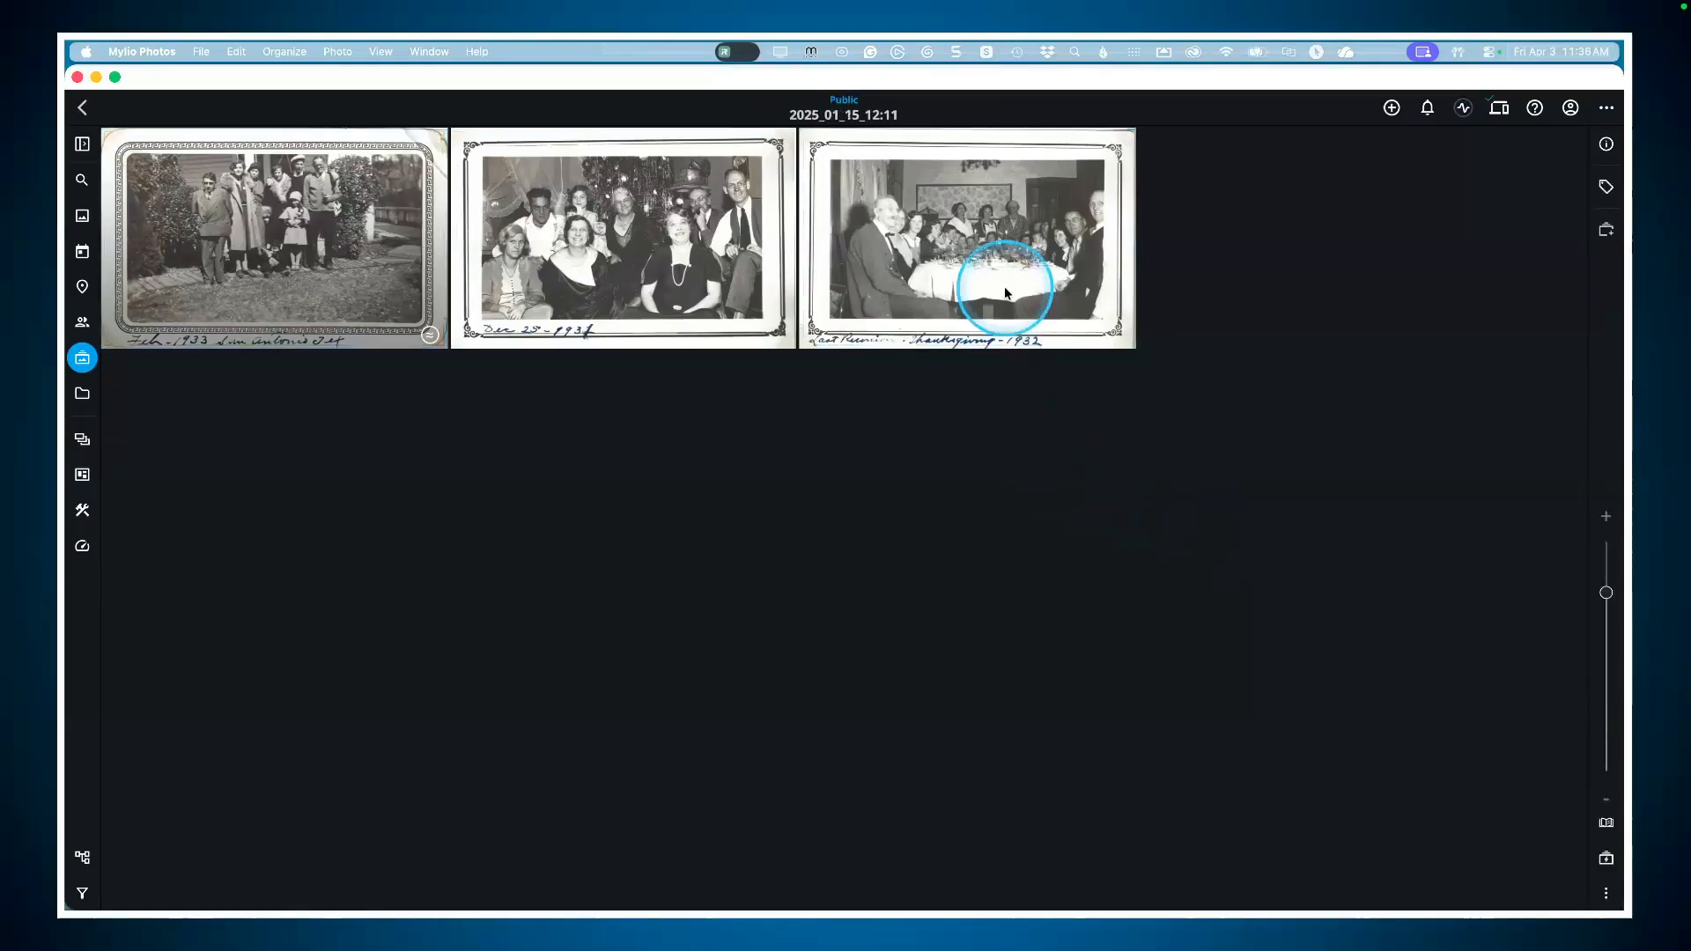
pyautogui.click(1007, 292)
pyautogui.keyDown('shift'); pyautogui.click(418, 277); pyautogui.keyUp('shift')
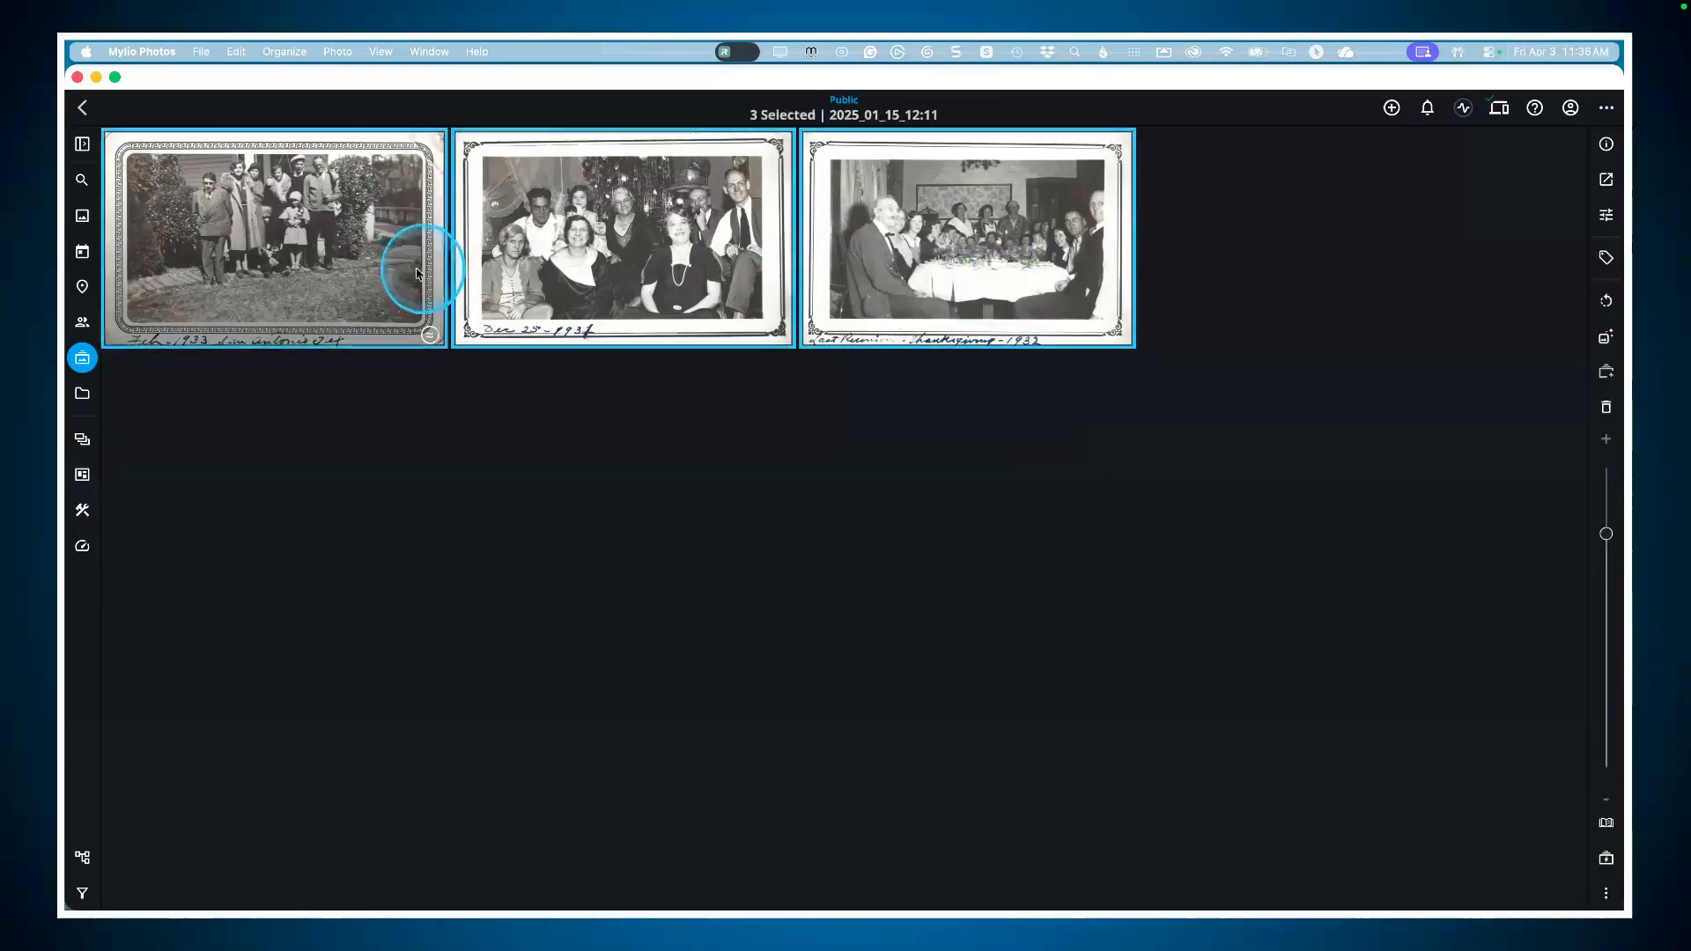
pyautogui.rightClick(892, 281)
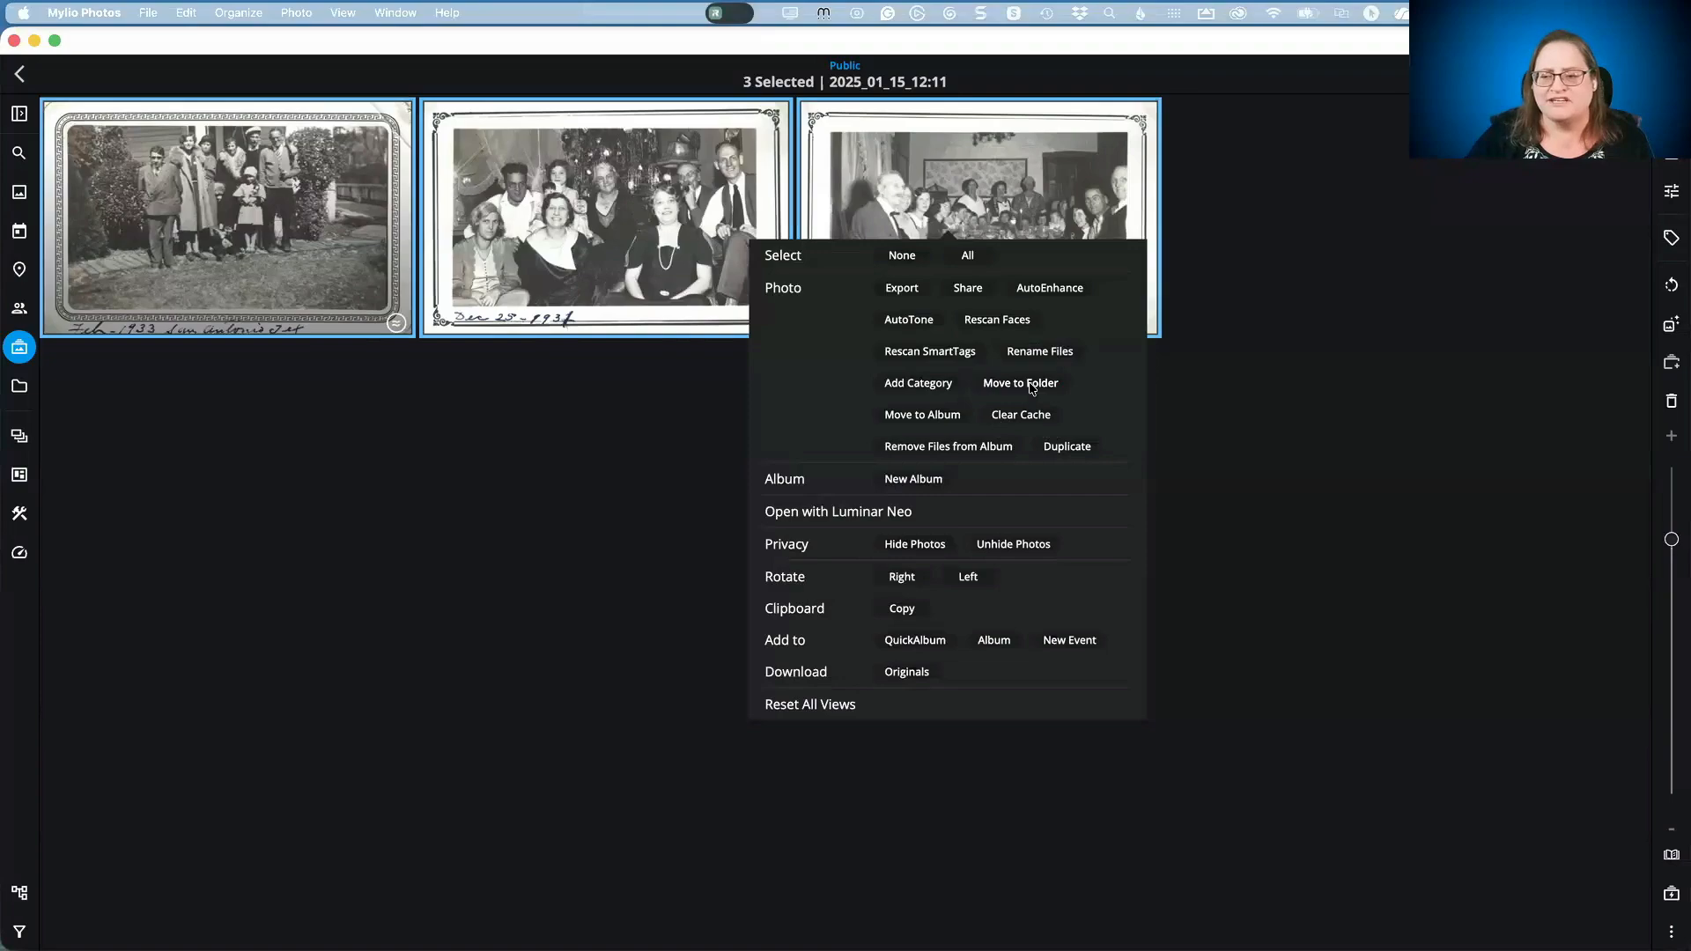
pyautogui.click(1035, 388)
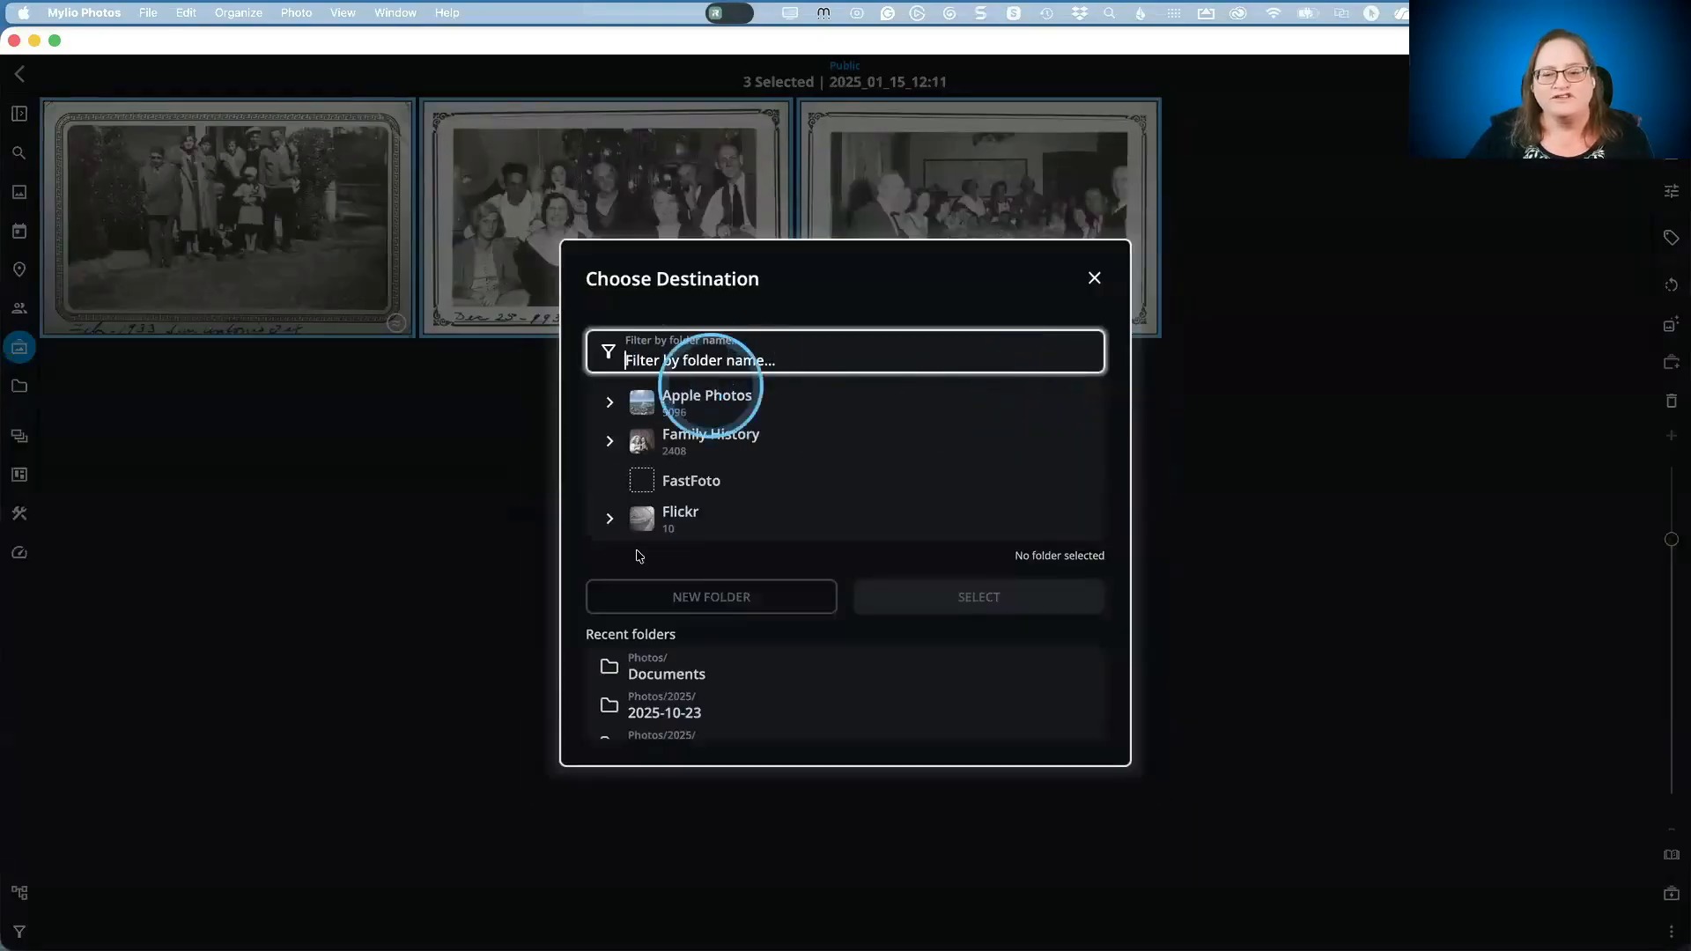
pyautogui.click(609, 440)
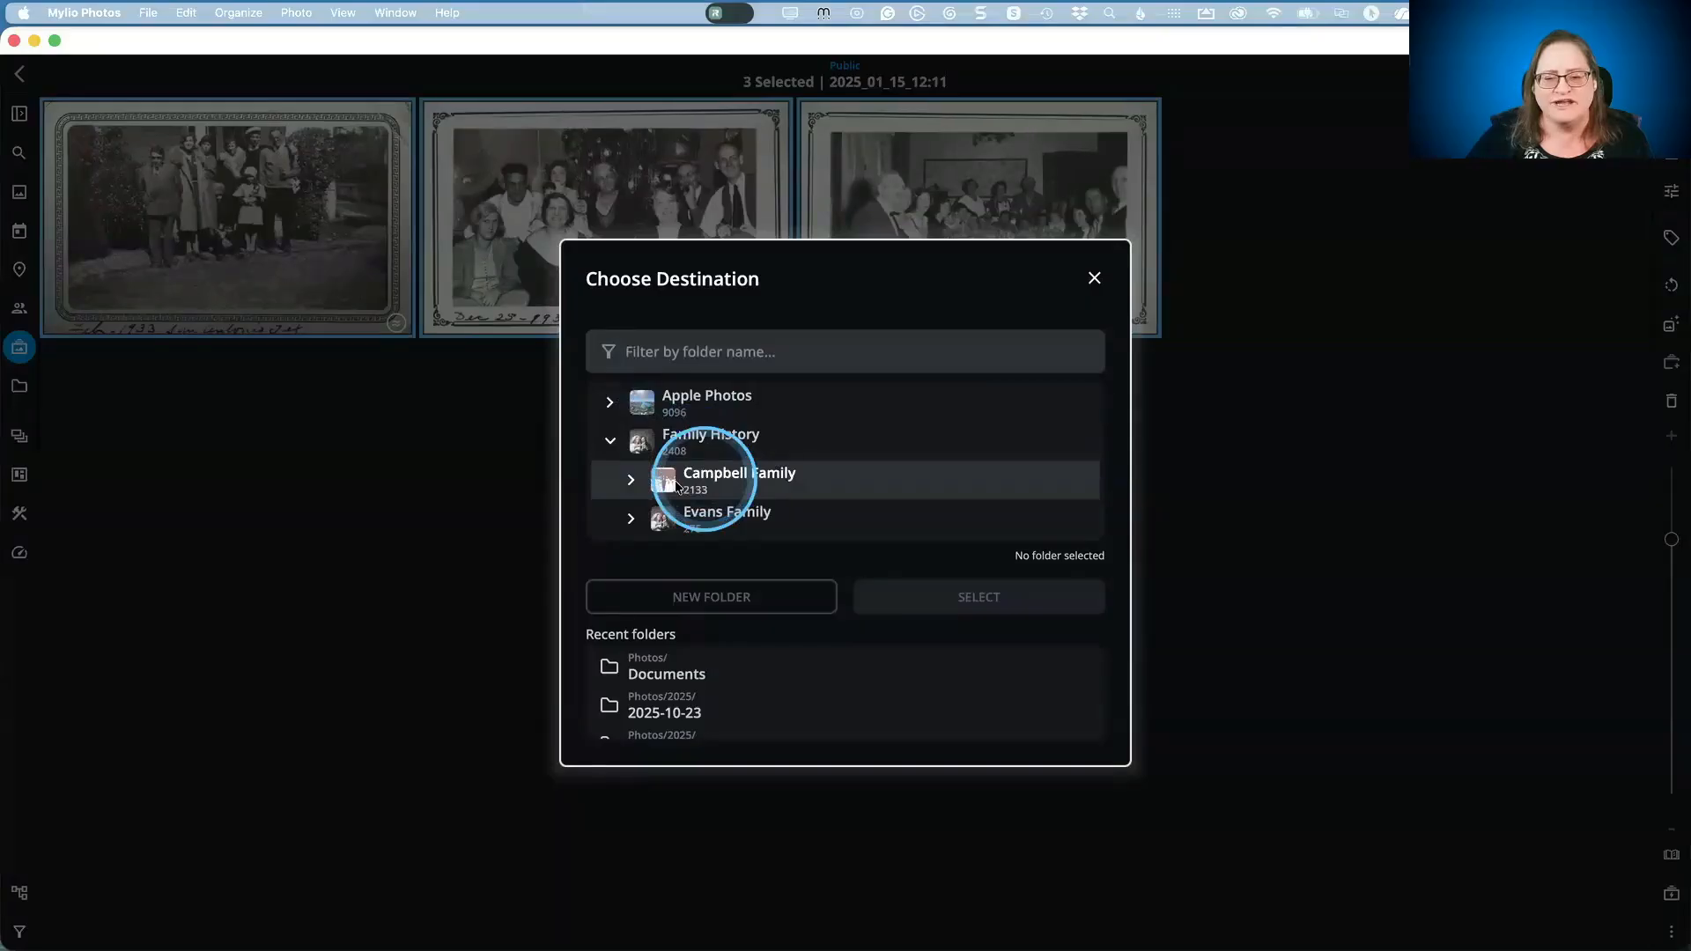
pyautogui.click(631, 479)
pyautogui.click(738, 491)
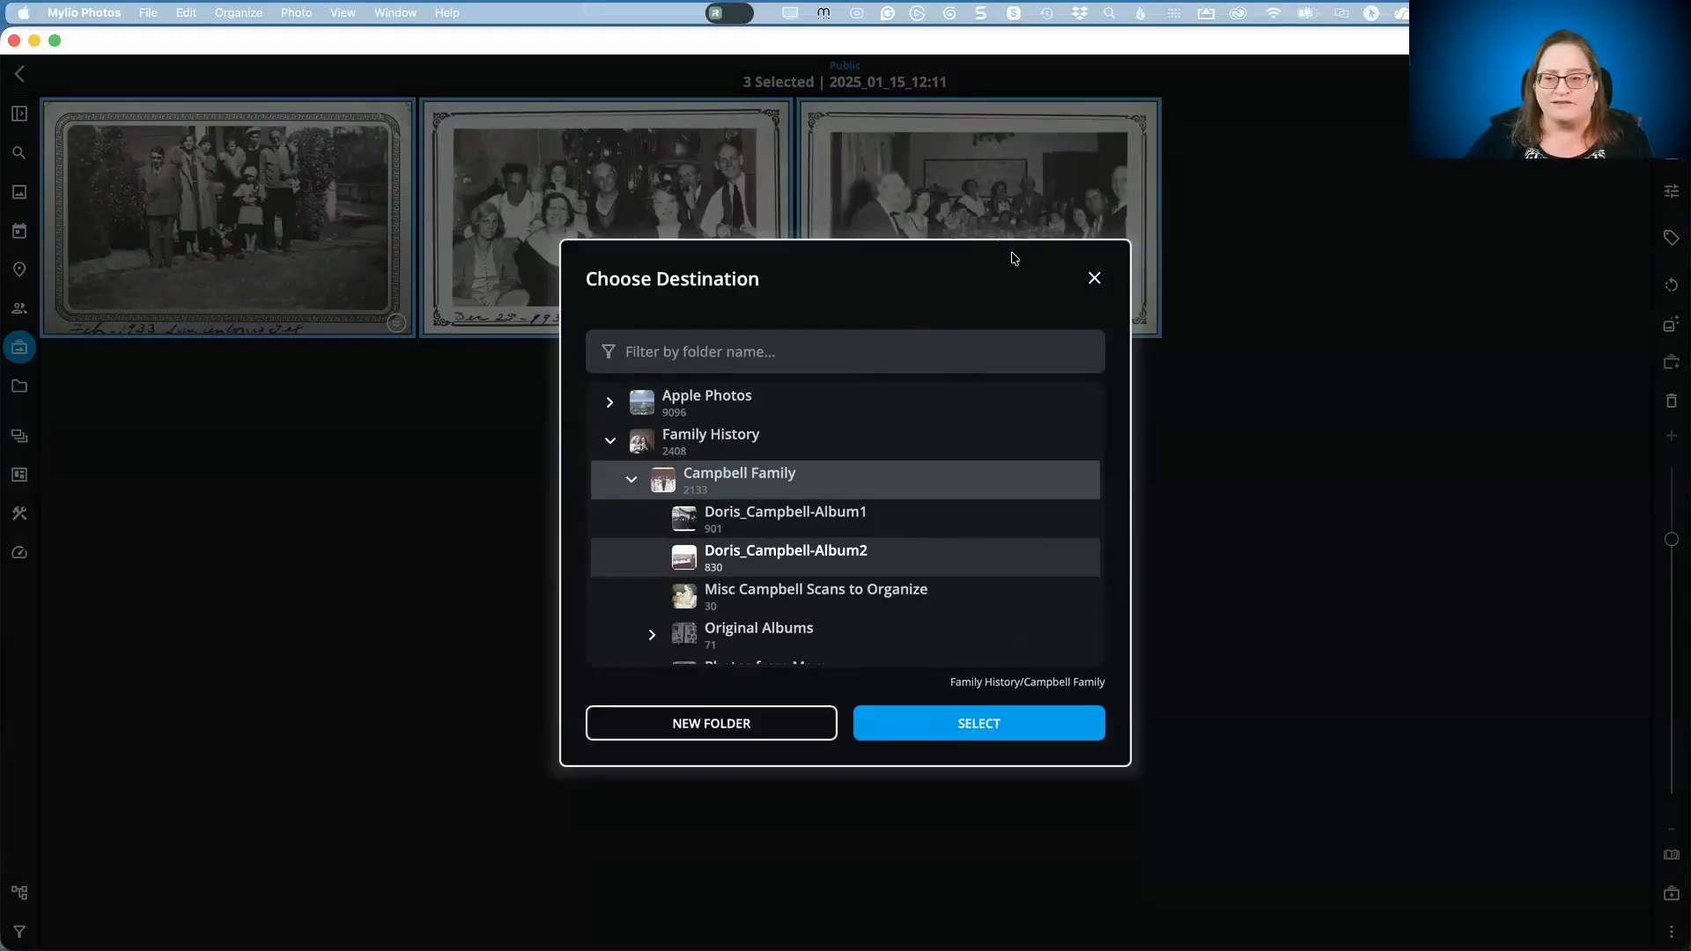
pyautogui.click(1092, 277)
pyautogui.click(1133, 390)
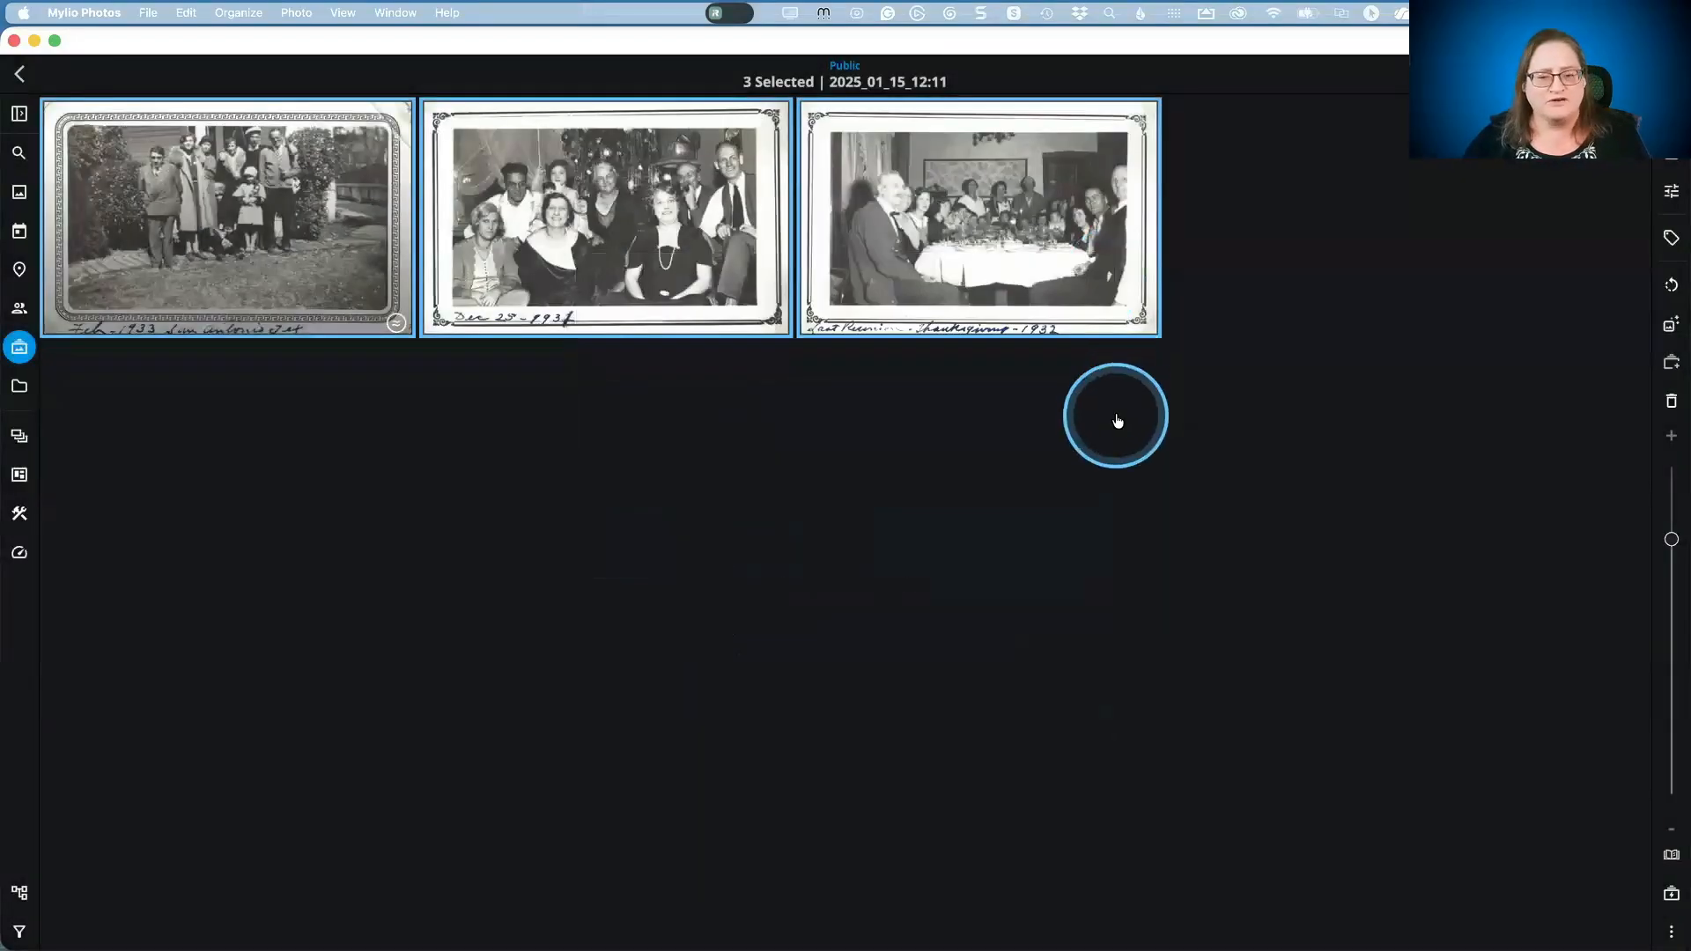
# Step: Check the Everyday Actions slide in Preview and return to Mylio Photos
pyautogui.press('super+Tab')
pyautogui.press('super+Tab')
pyautogui.press('super+Tab')
pyautogui.press('super+Tab')
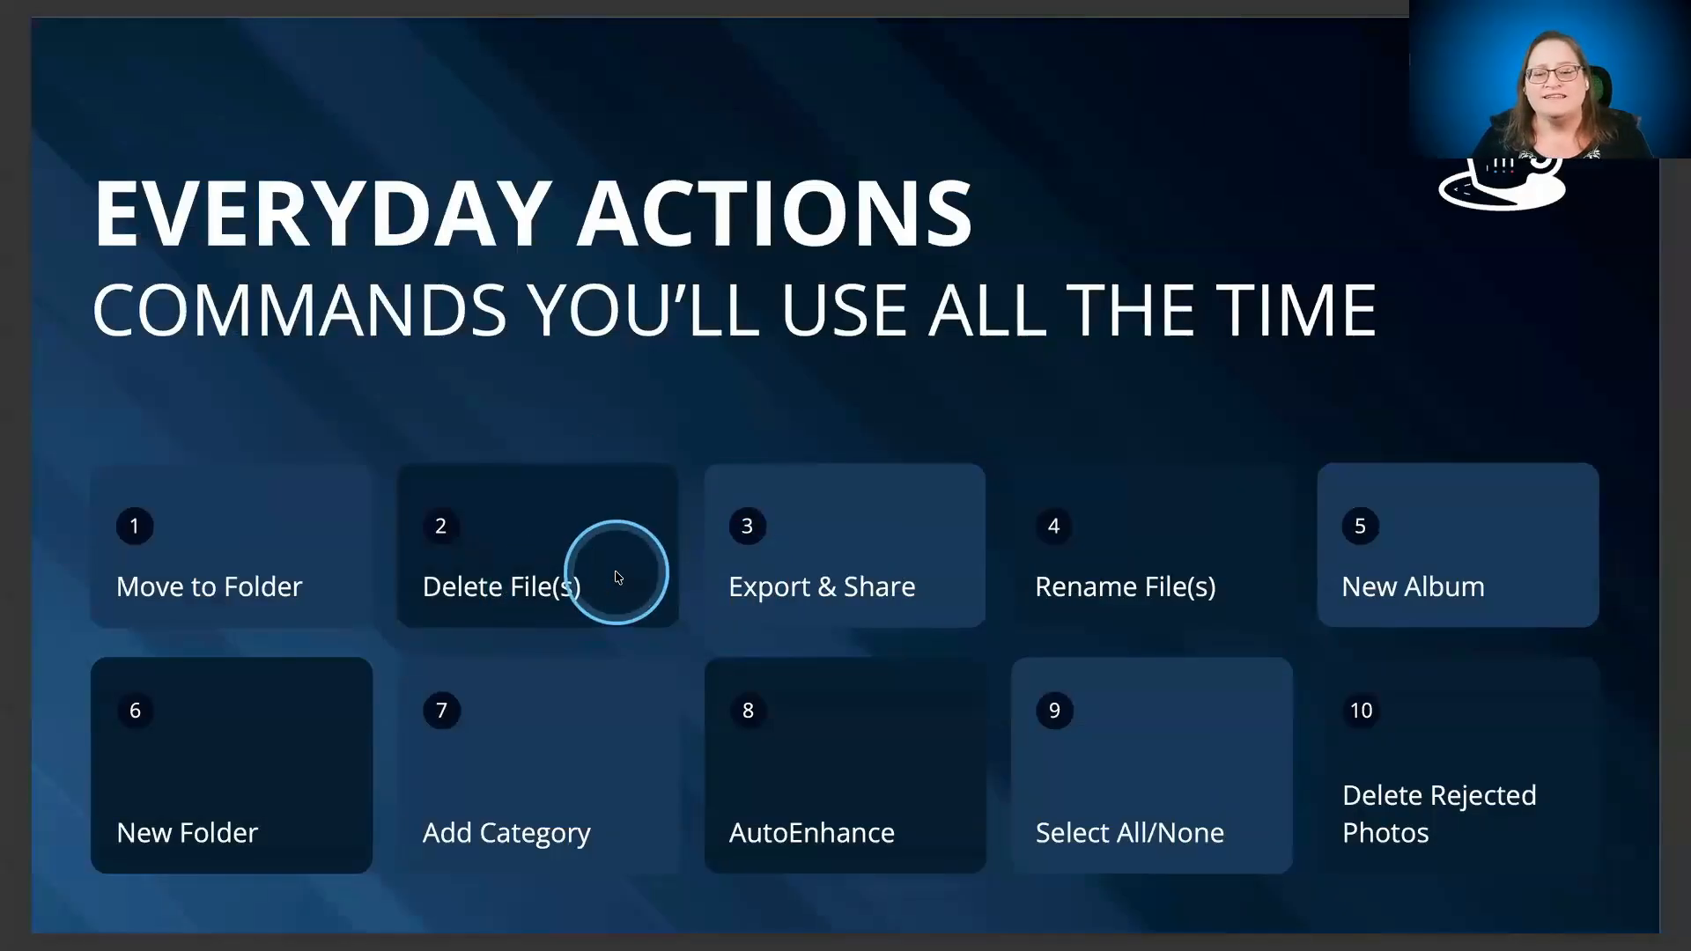
pyautogui.press('super+Tab')
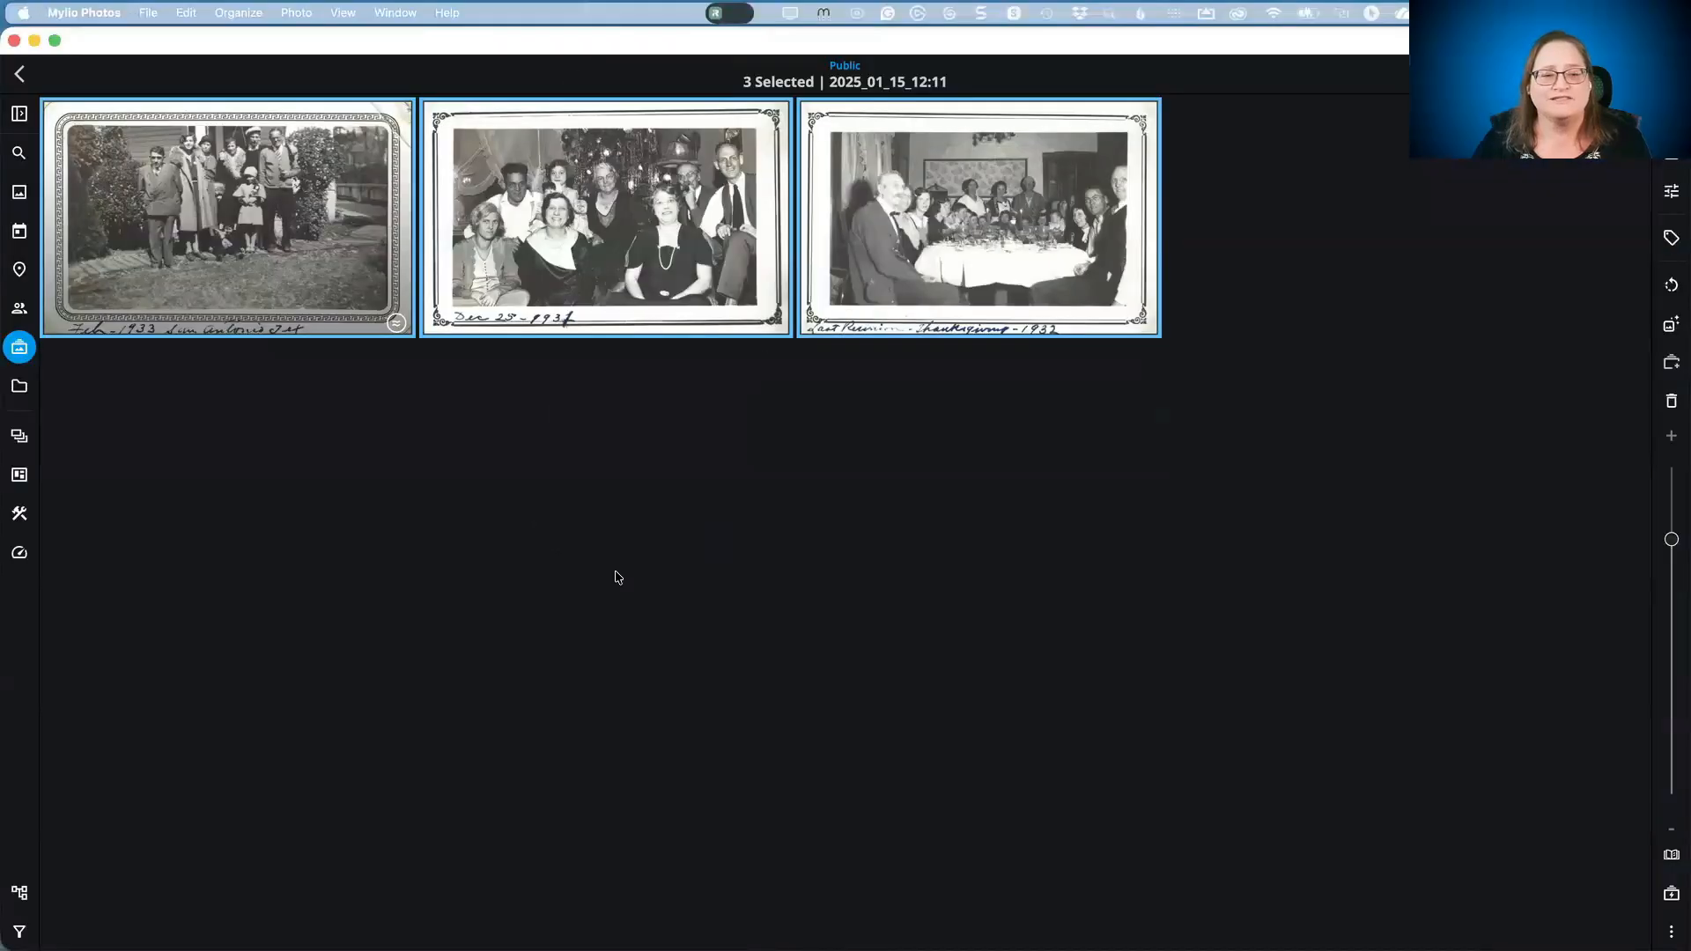
# Step: Permanently delete the phone menu screenshot at the start of All Photos from all devices
pyautogui.click(19, 192)
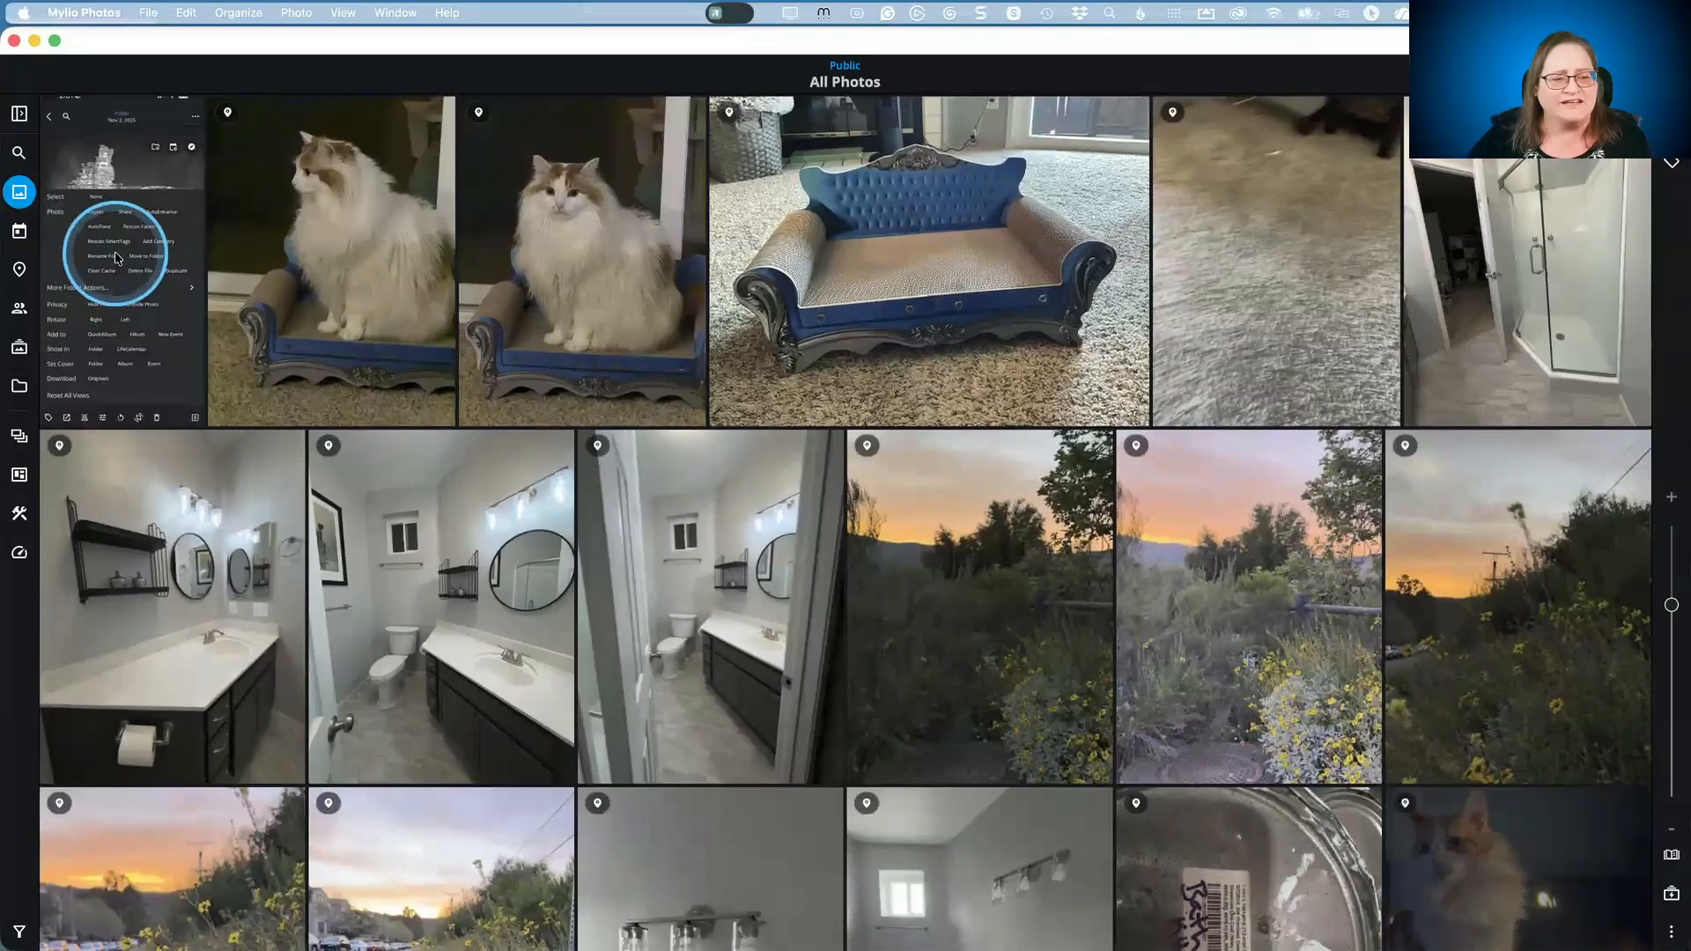
pyautogui.click(114, 245)
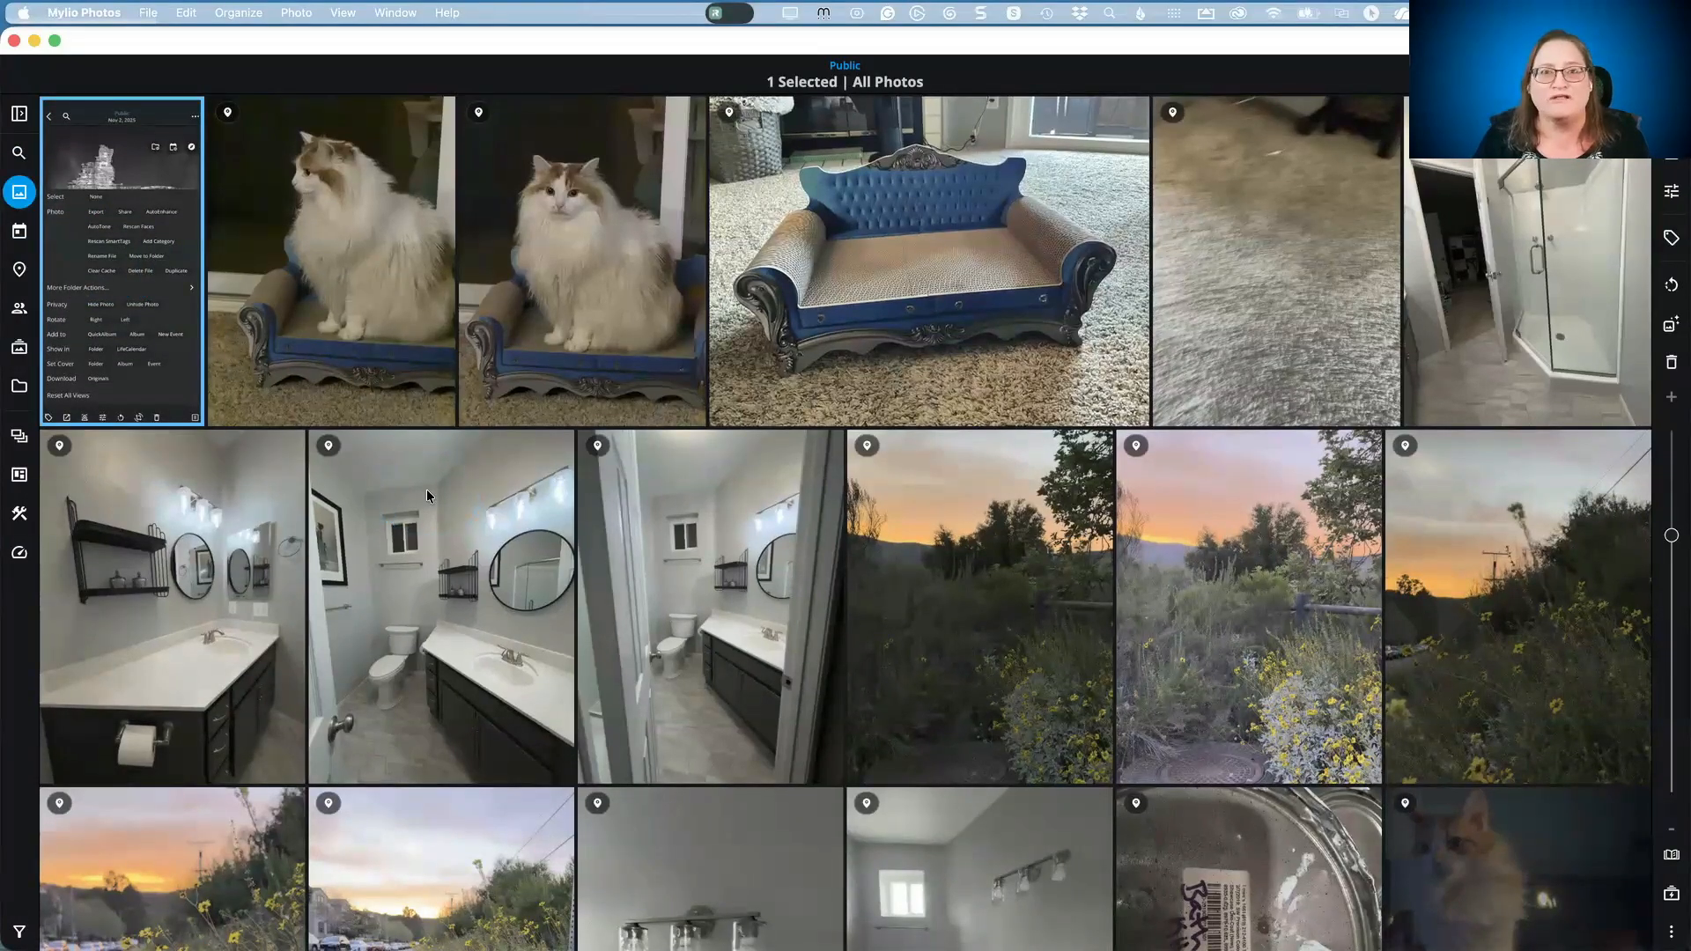
pyautogui.rightClick(372, 512)
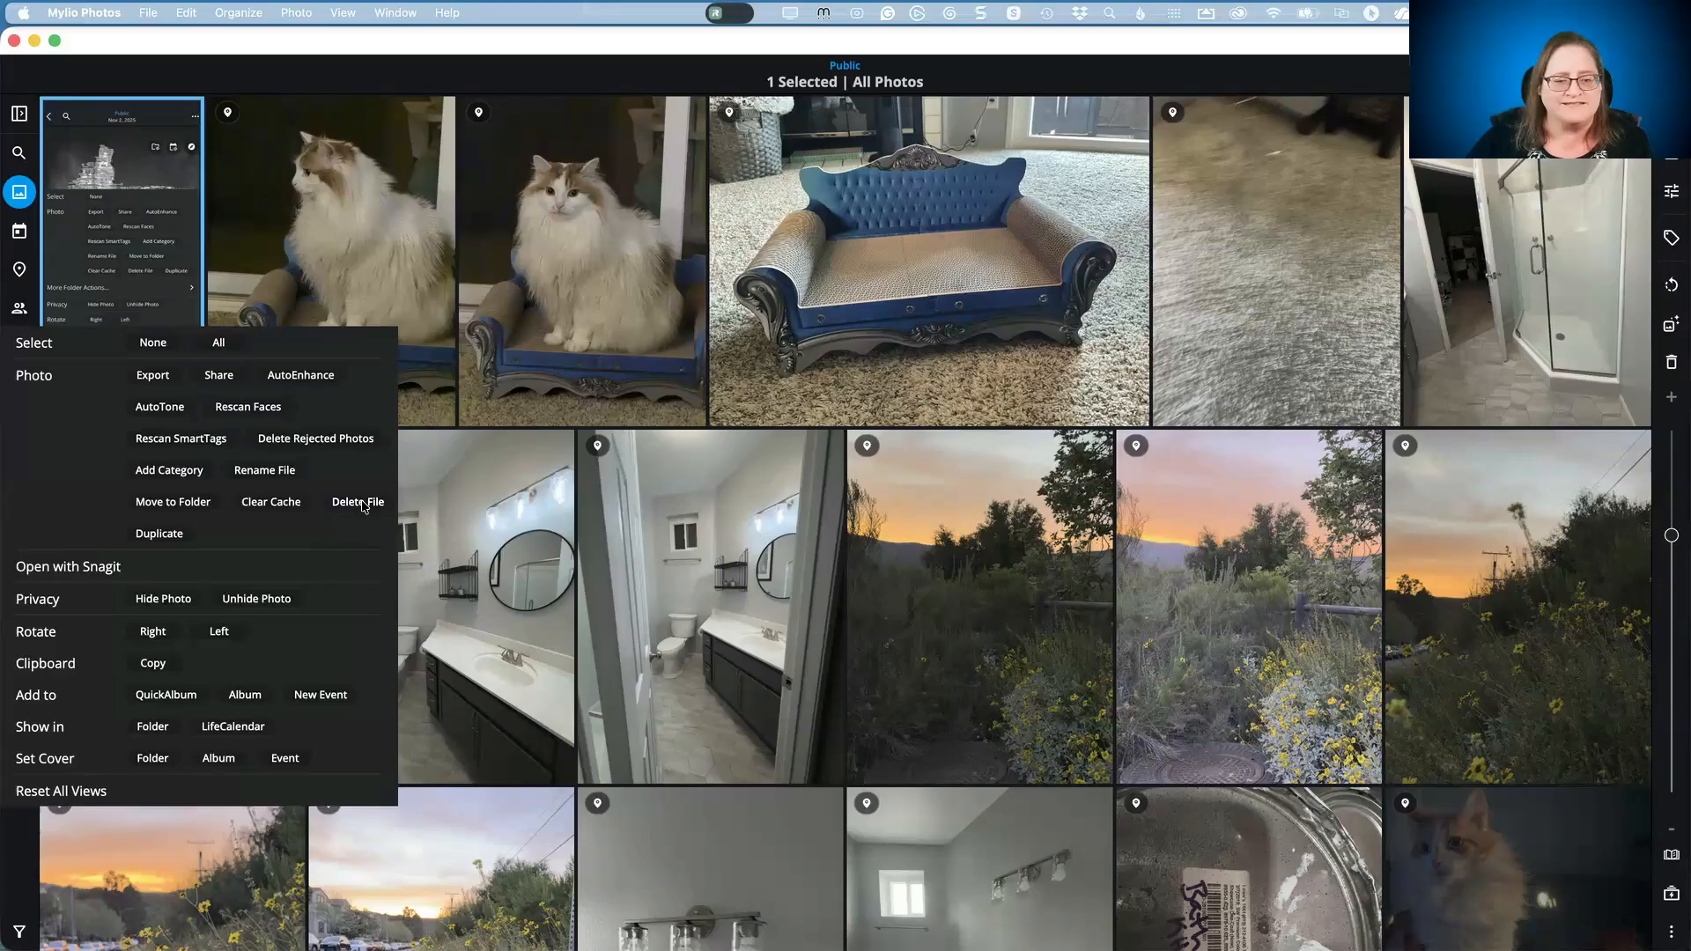
pyautogui.click(363, 504)
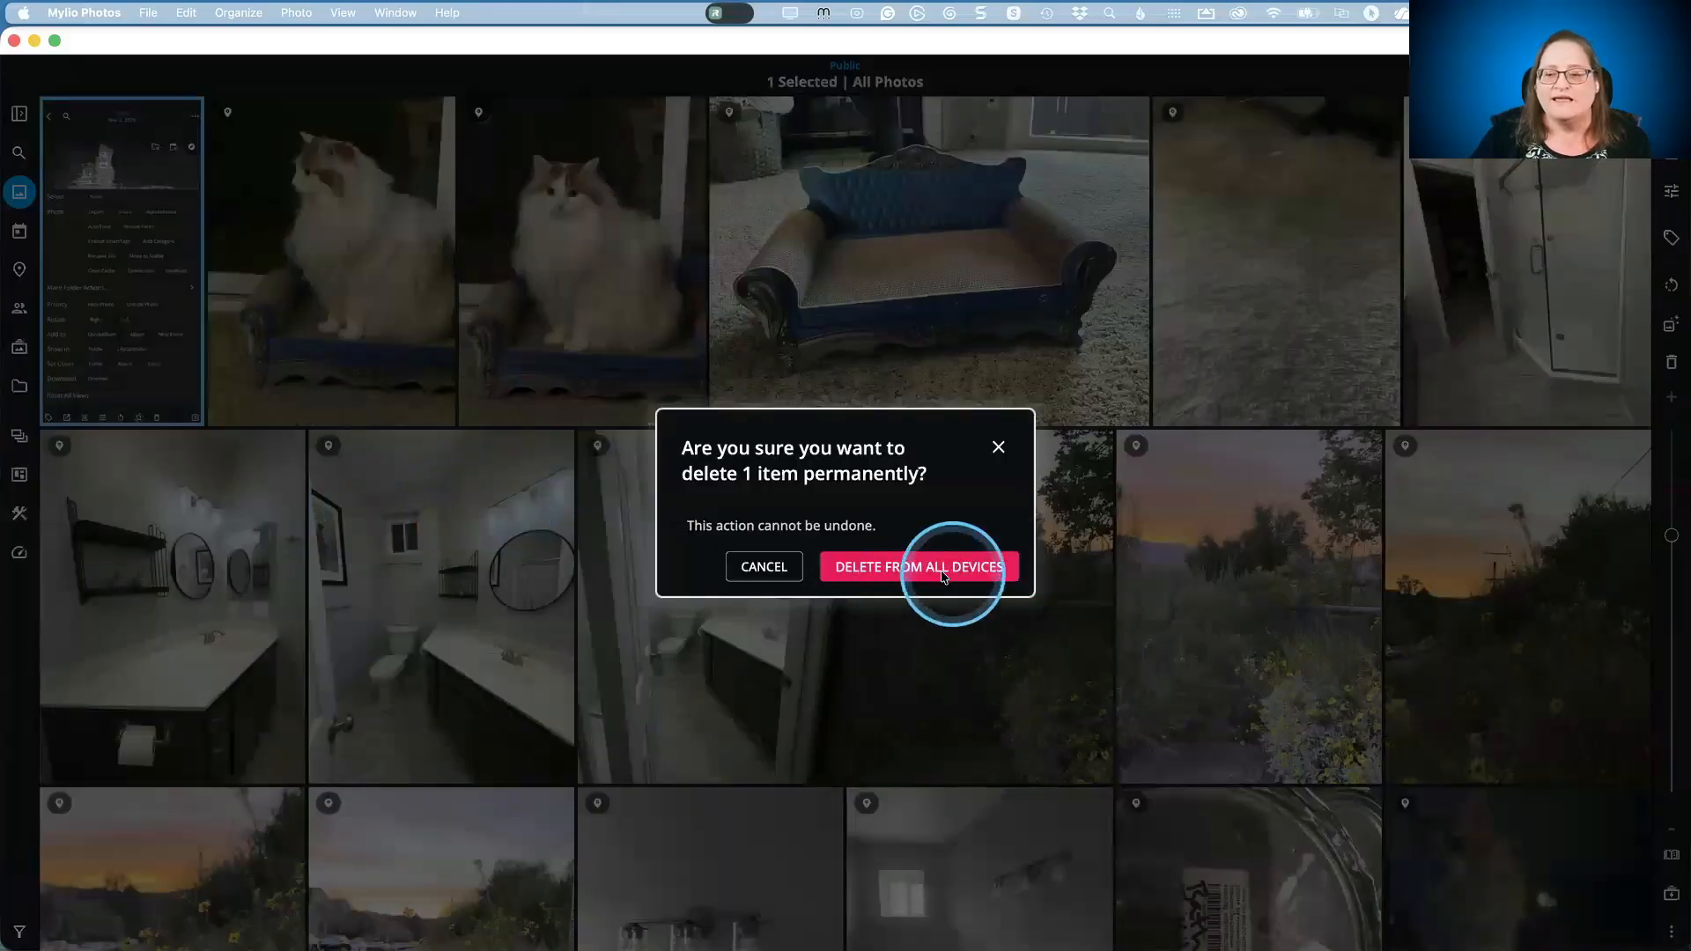
pyautogui.click(941, 574)
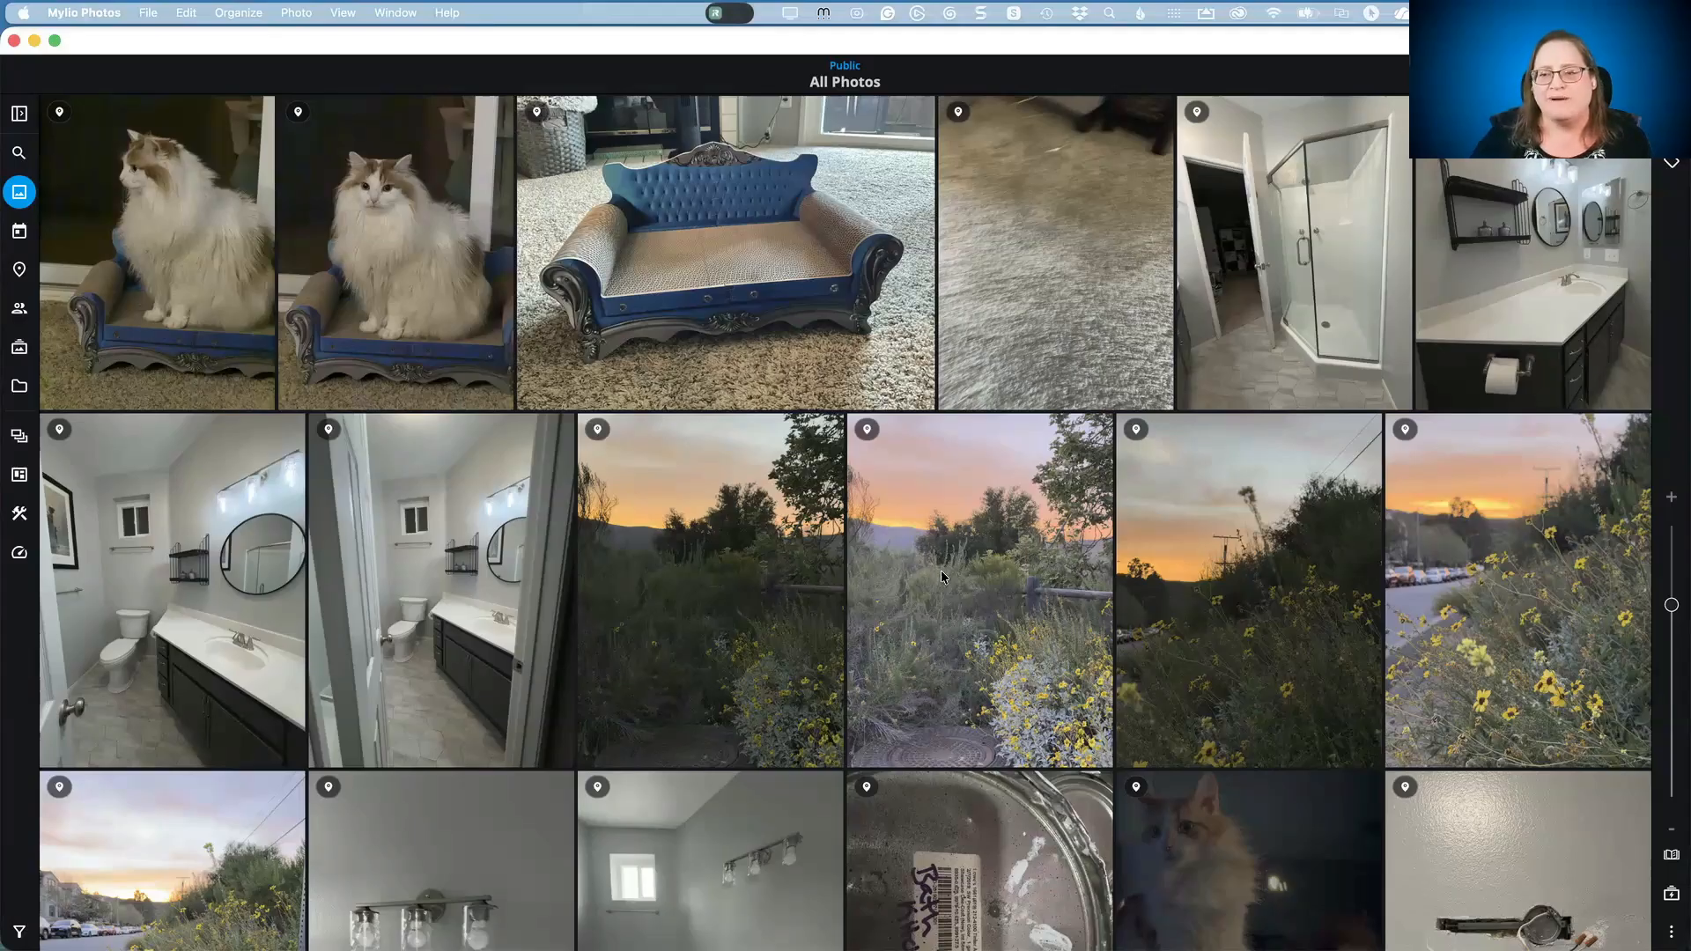
# Step: Permanently delete the blurry carpet photo in All Photos from all devices
pyautogui.click(1055, 271)
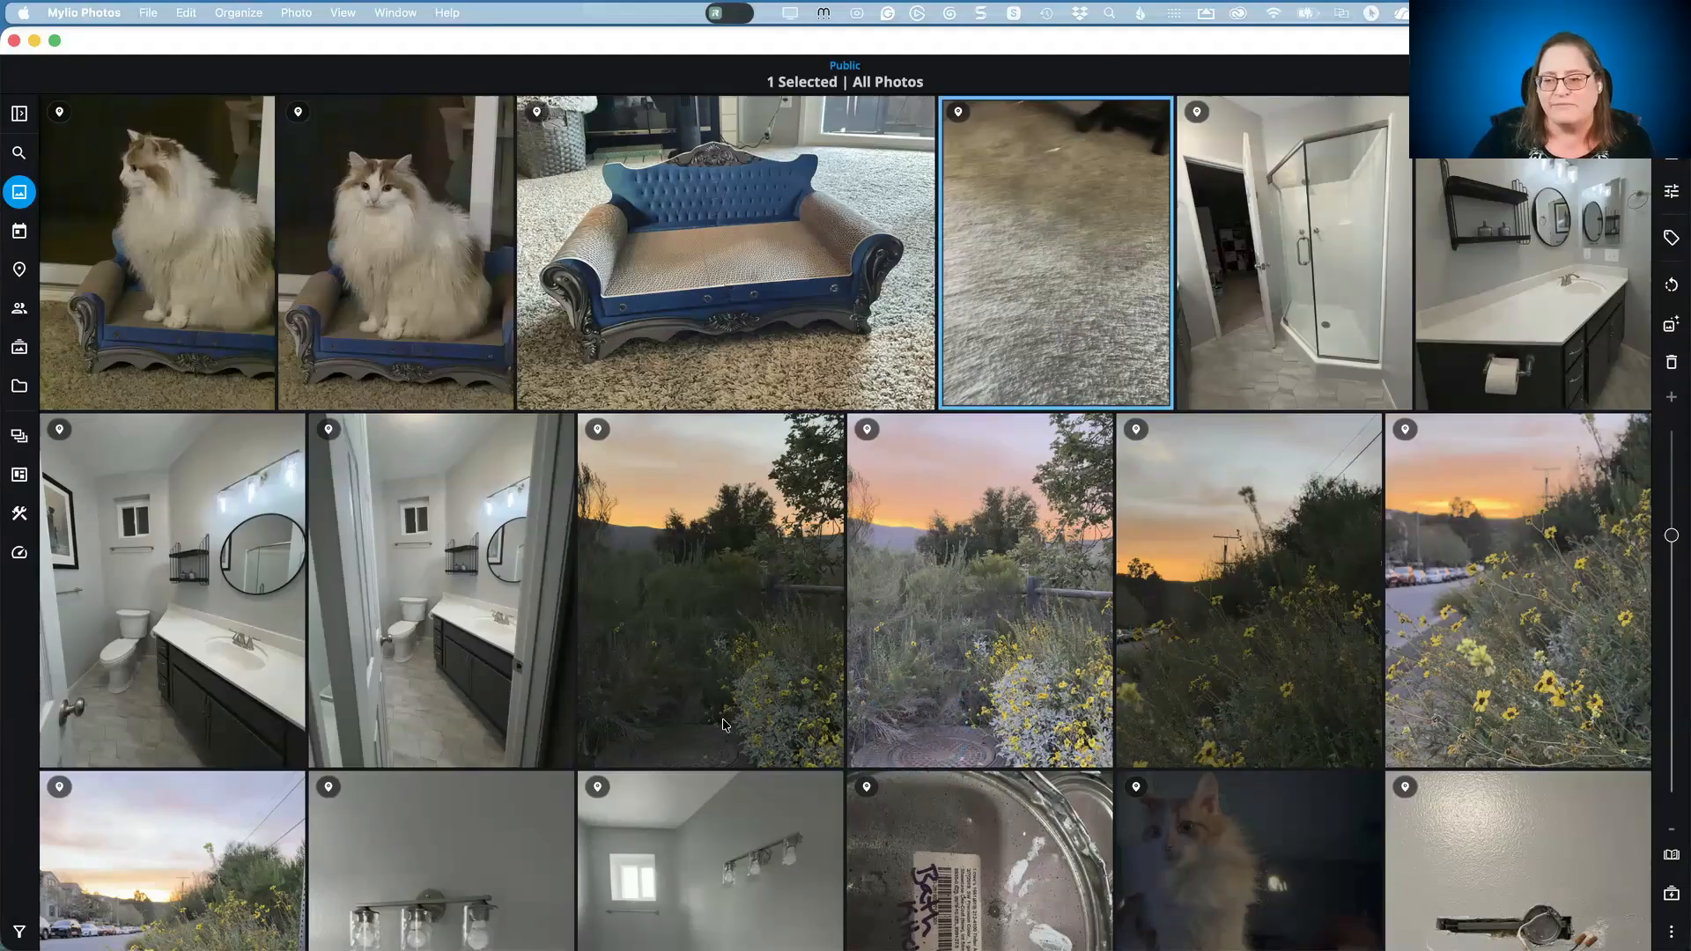
pyautogui.rightClick(998, 368)
pyautogui.click(1150, 550)
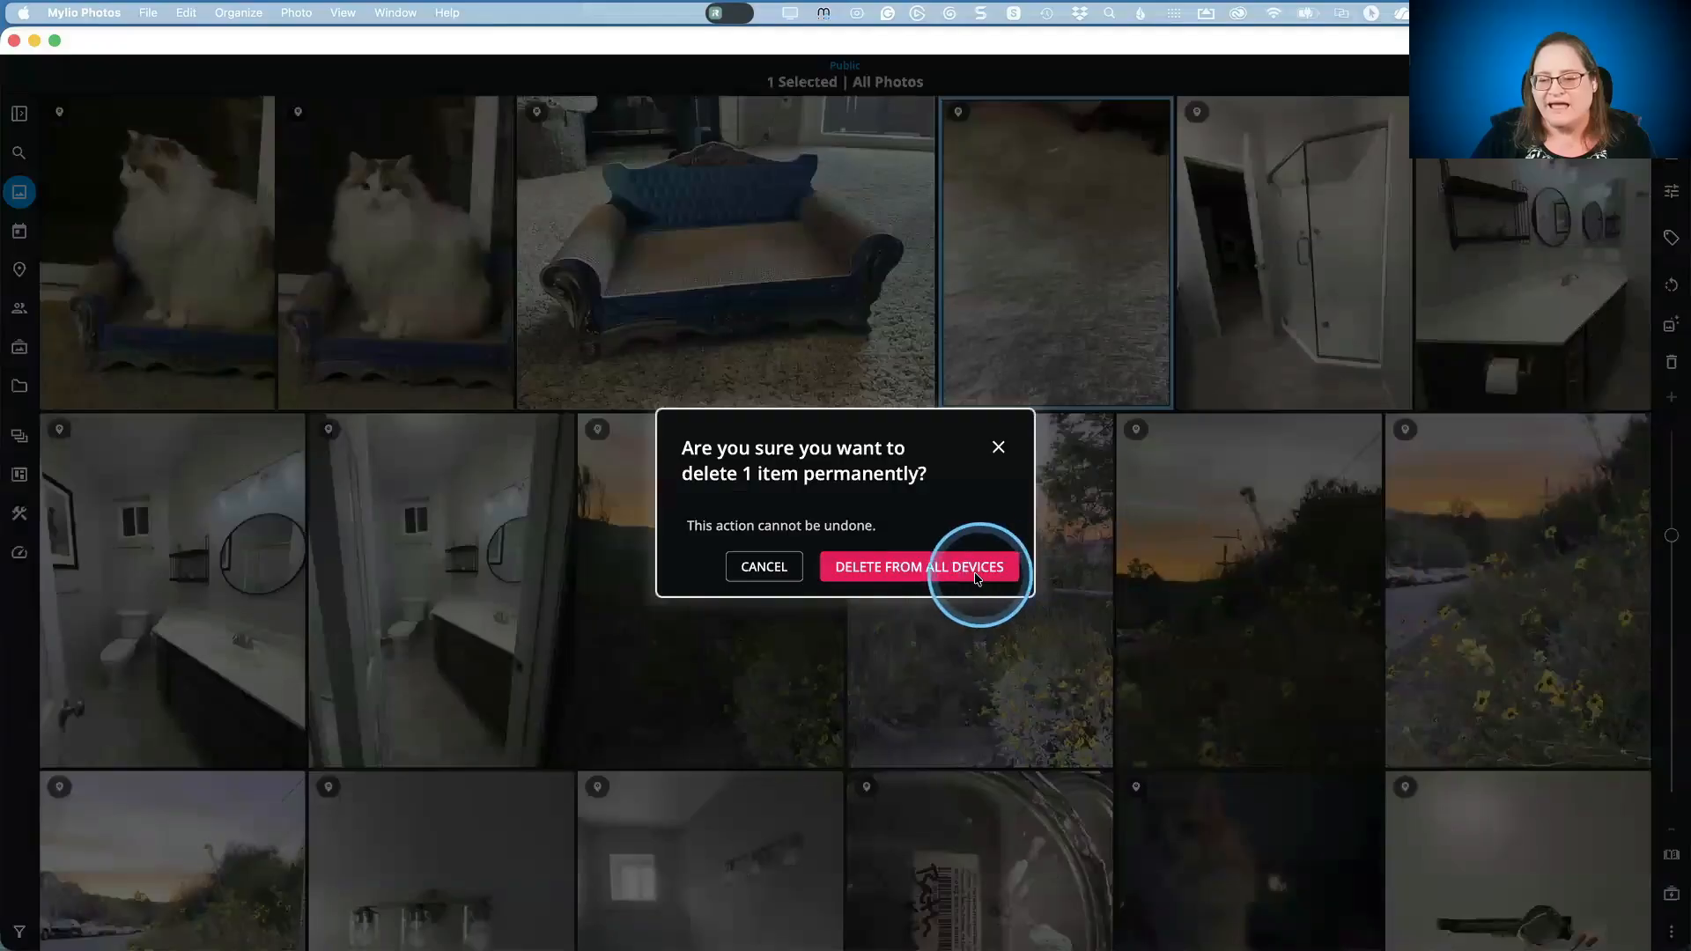
pyautogui.click(975, 571)
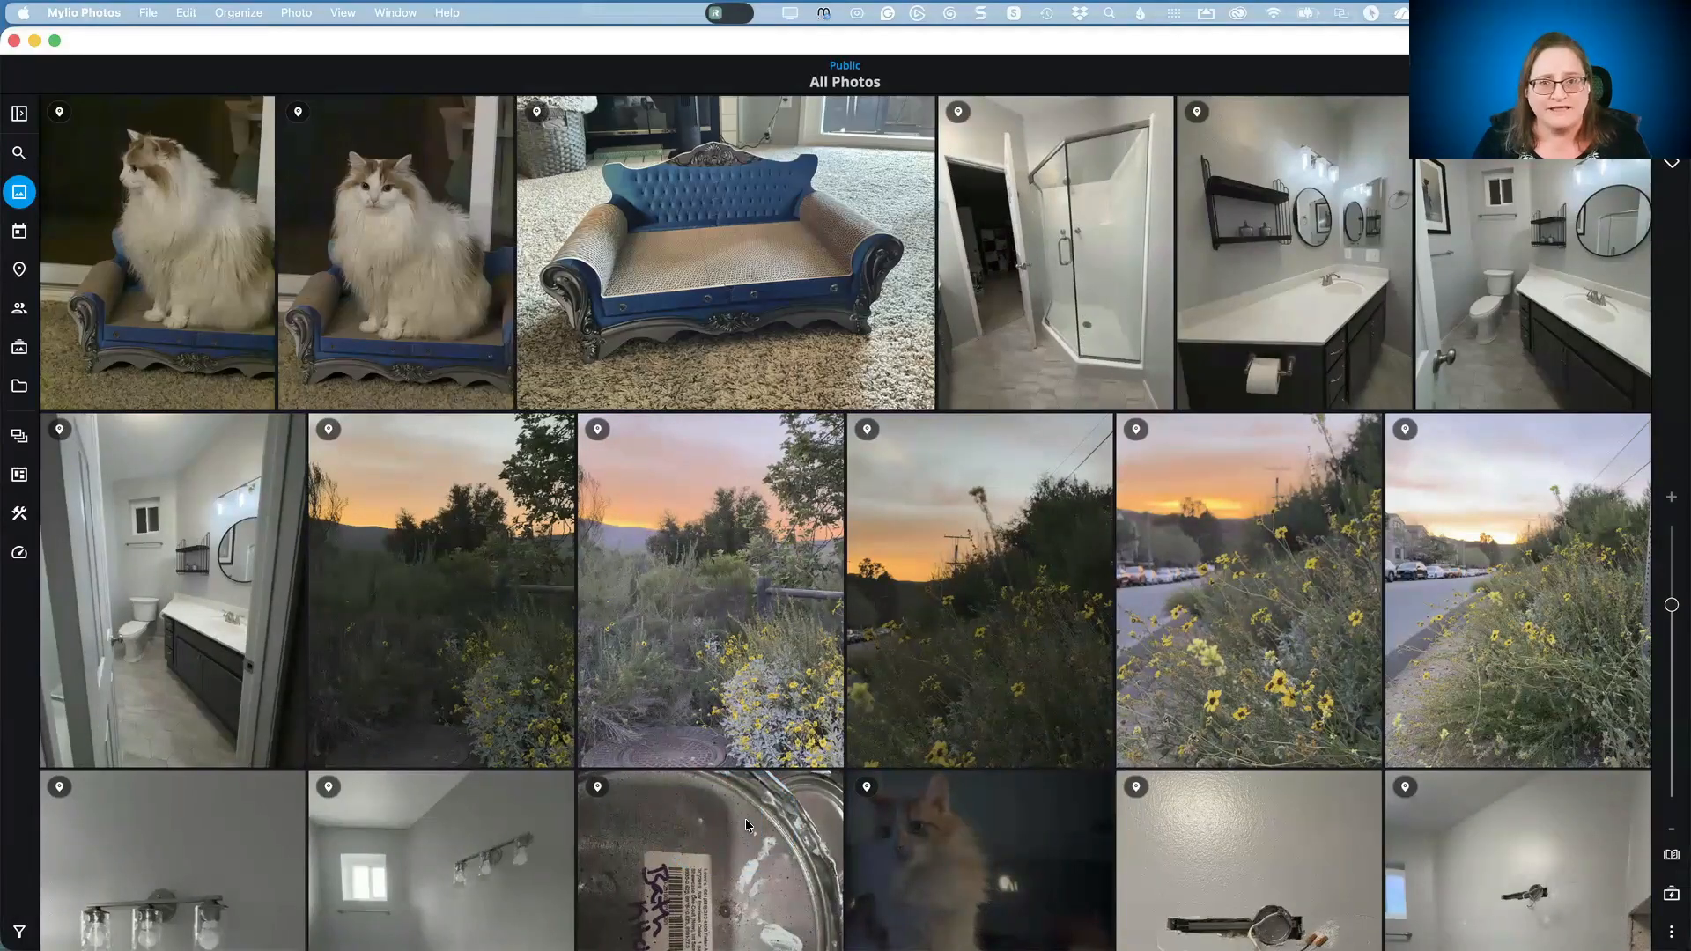
# Step: Check the Everyday Actions slide in Preview, and examine Export and Share in the Actions Menu of the blue sofa photo in Mylio Photos
pyautogui.press('super+Tab')
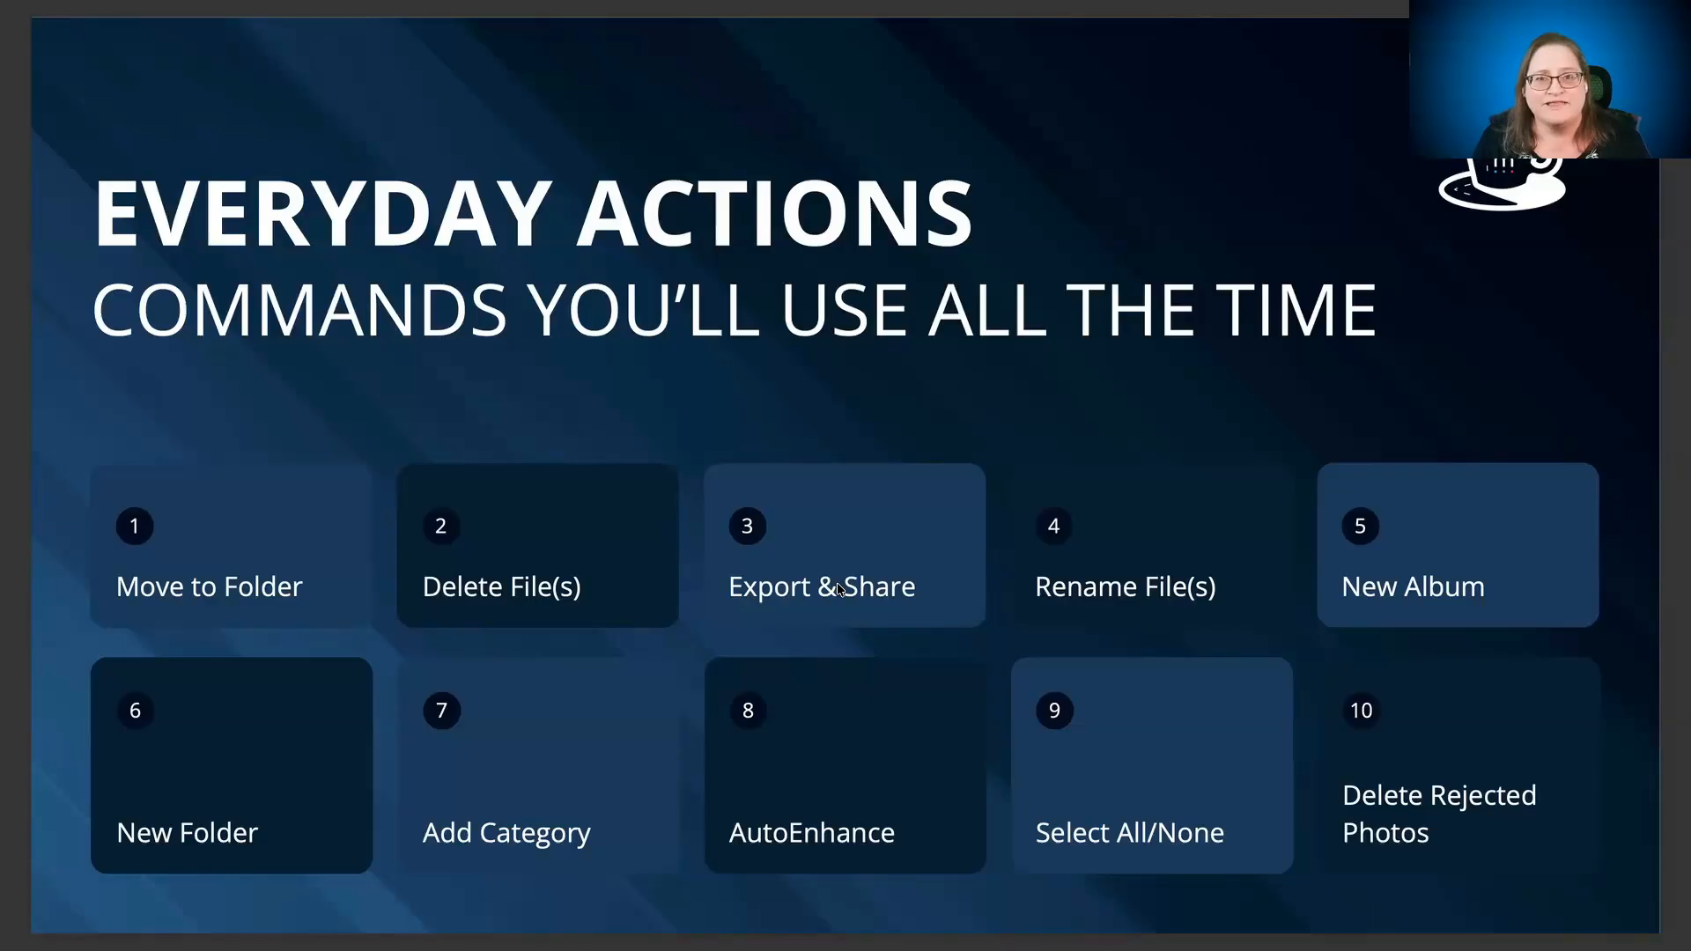
pyautogui.press('super+Tab')
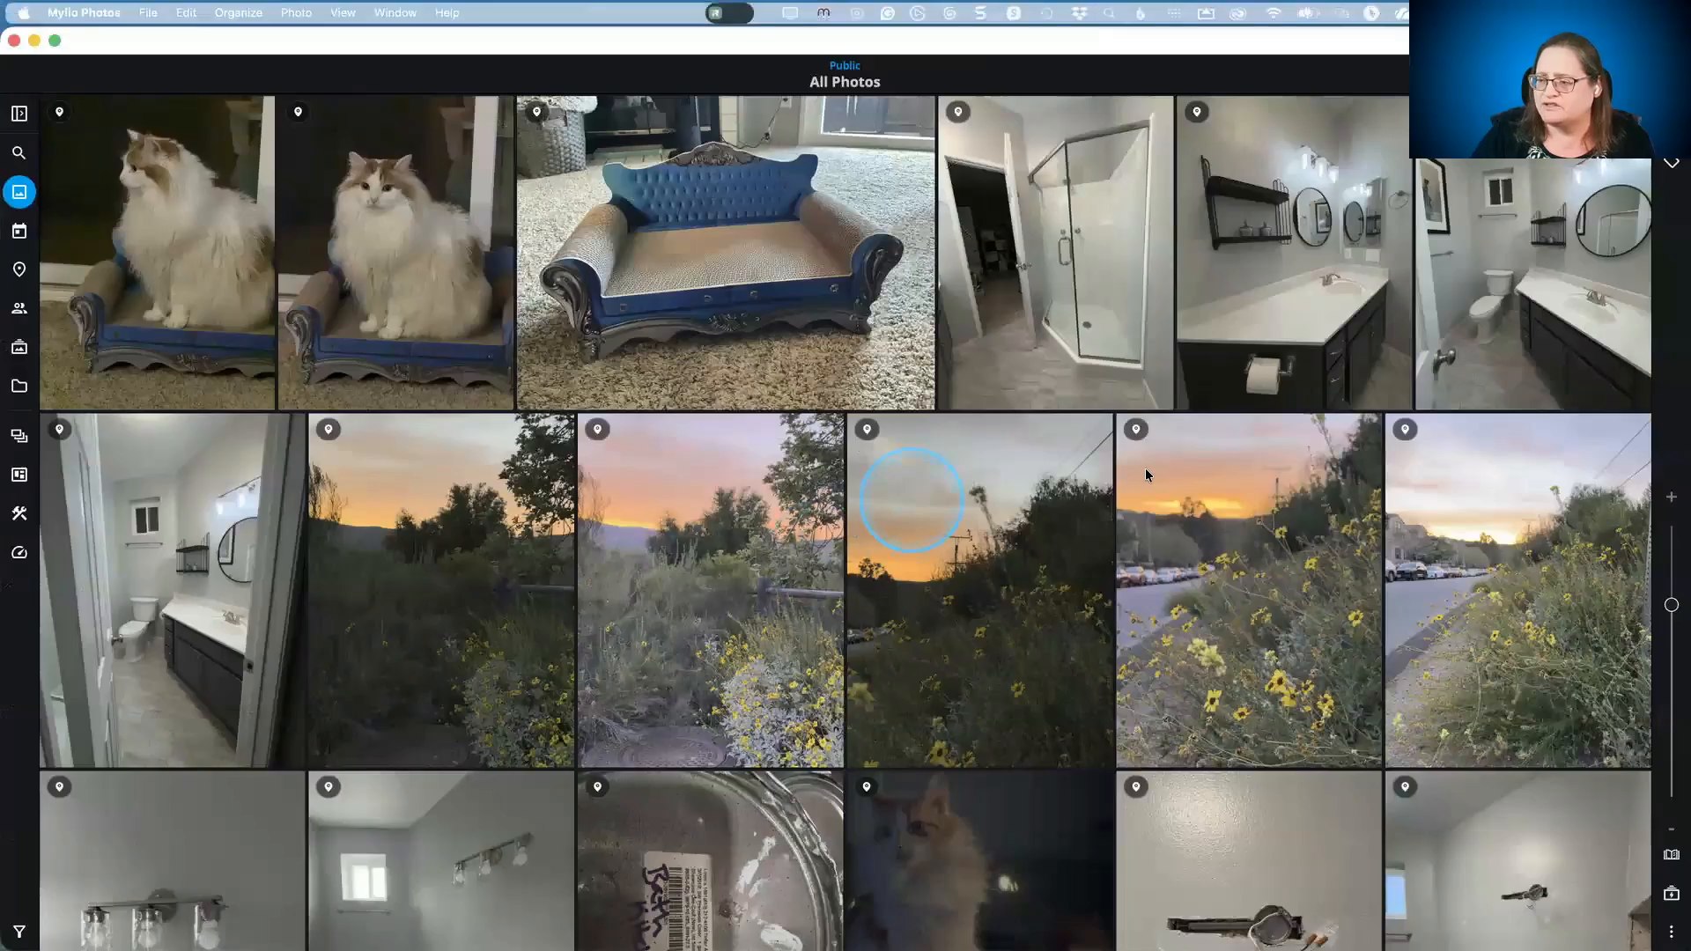
pyautogui.click(770, 333)
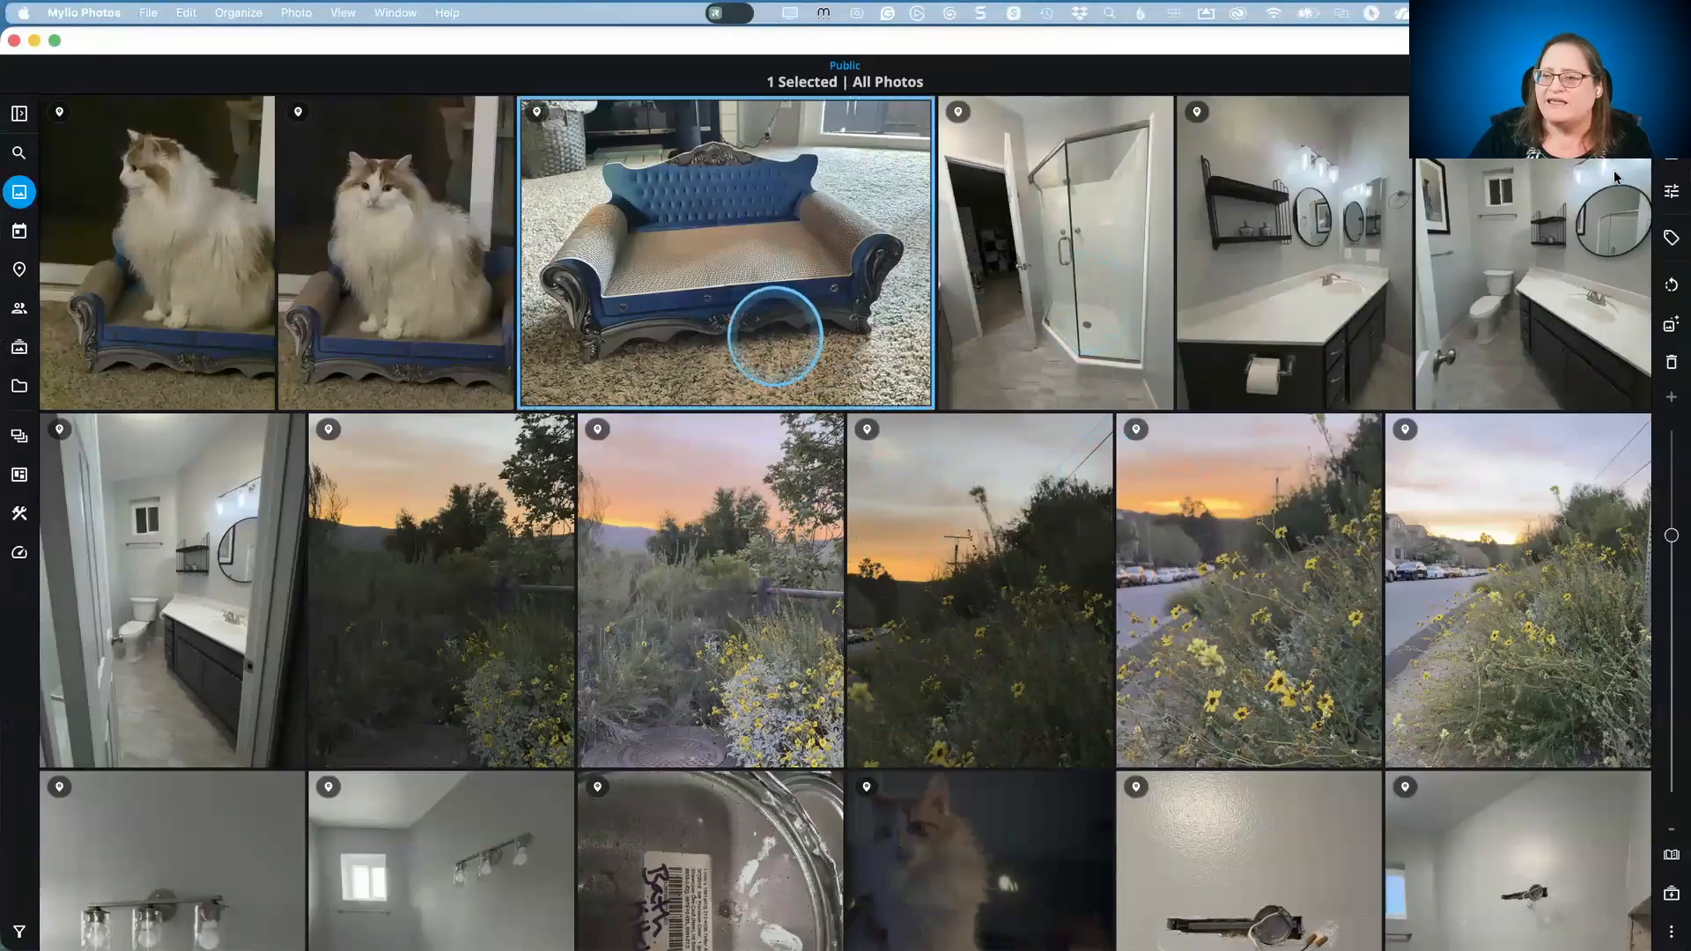
pyautogui.rightClick(672, 280)
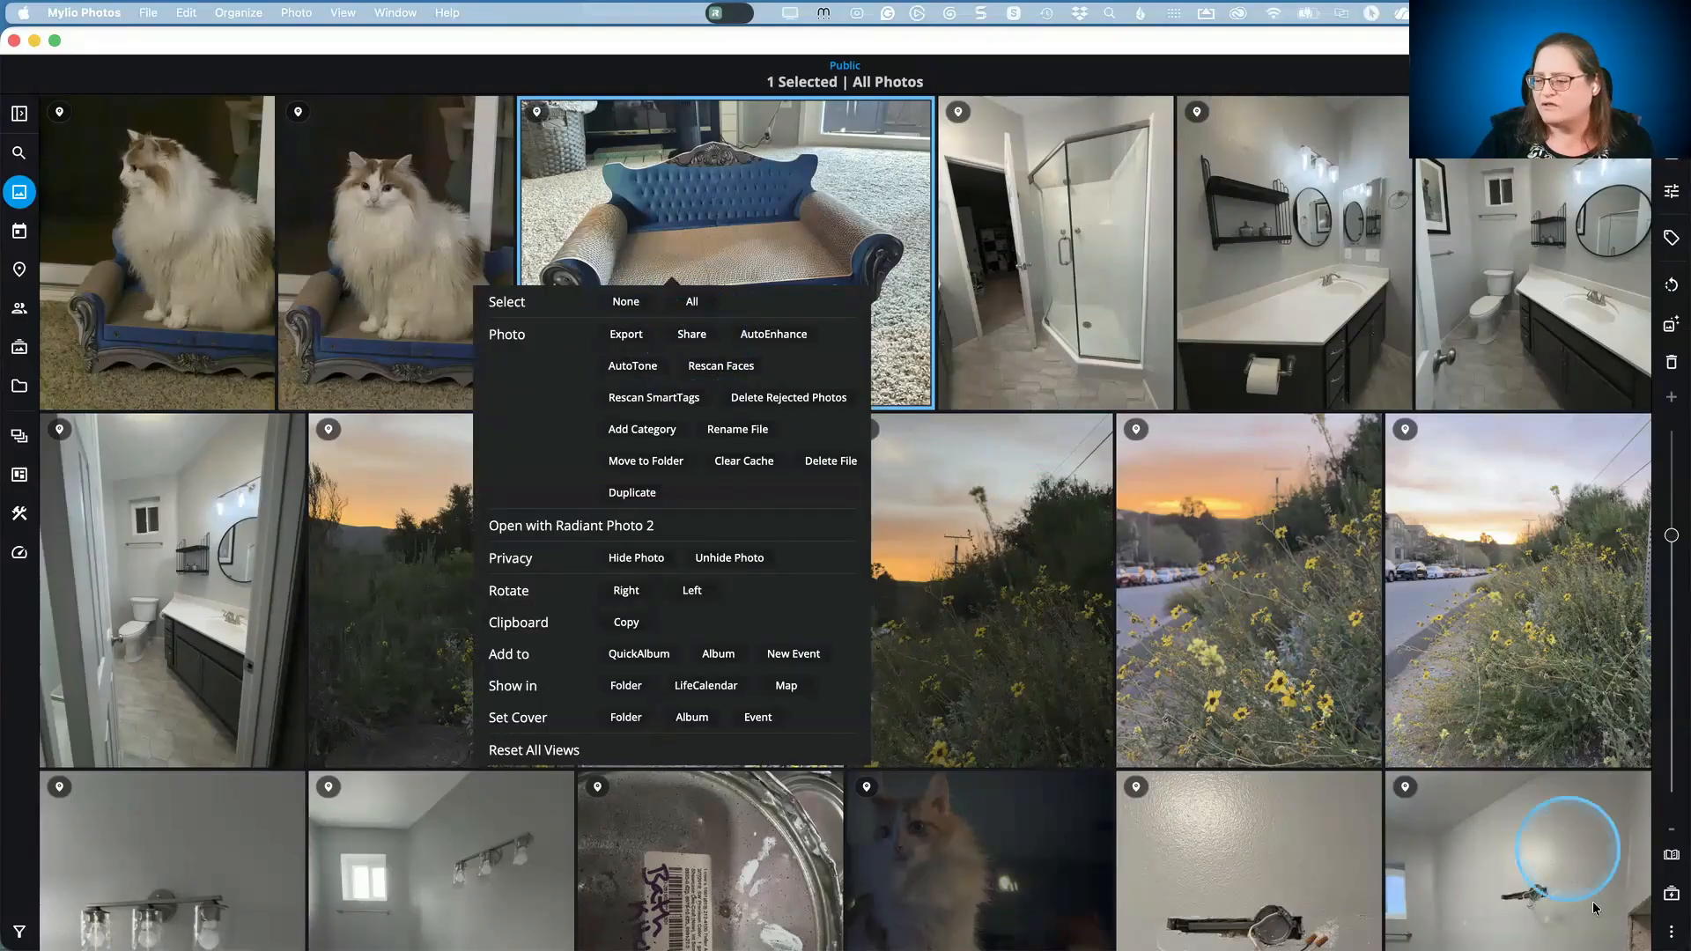
pyautogui.click(1688, 937)
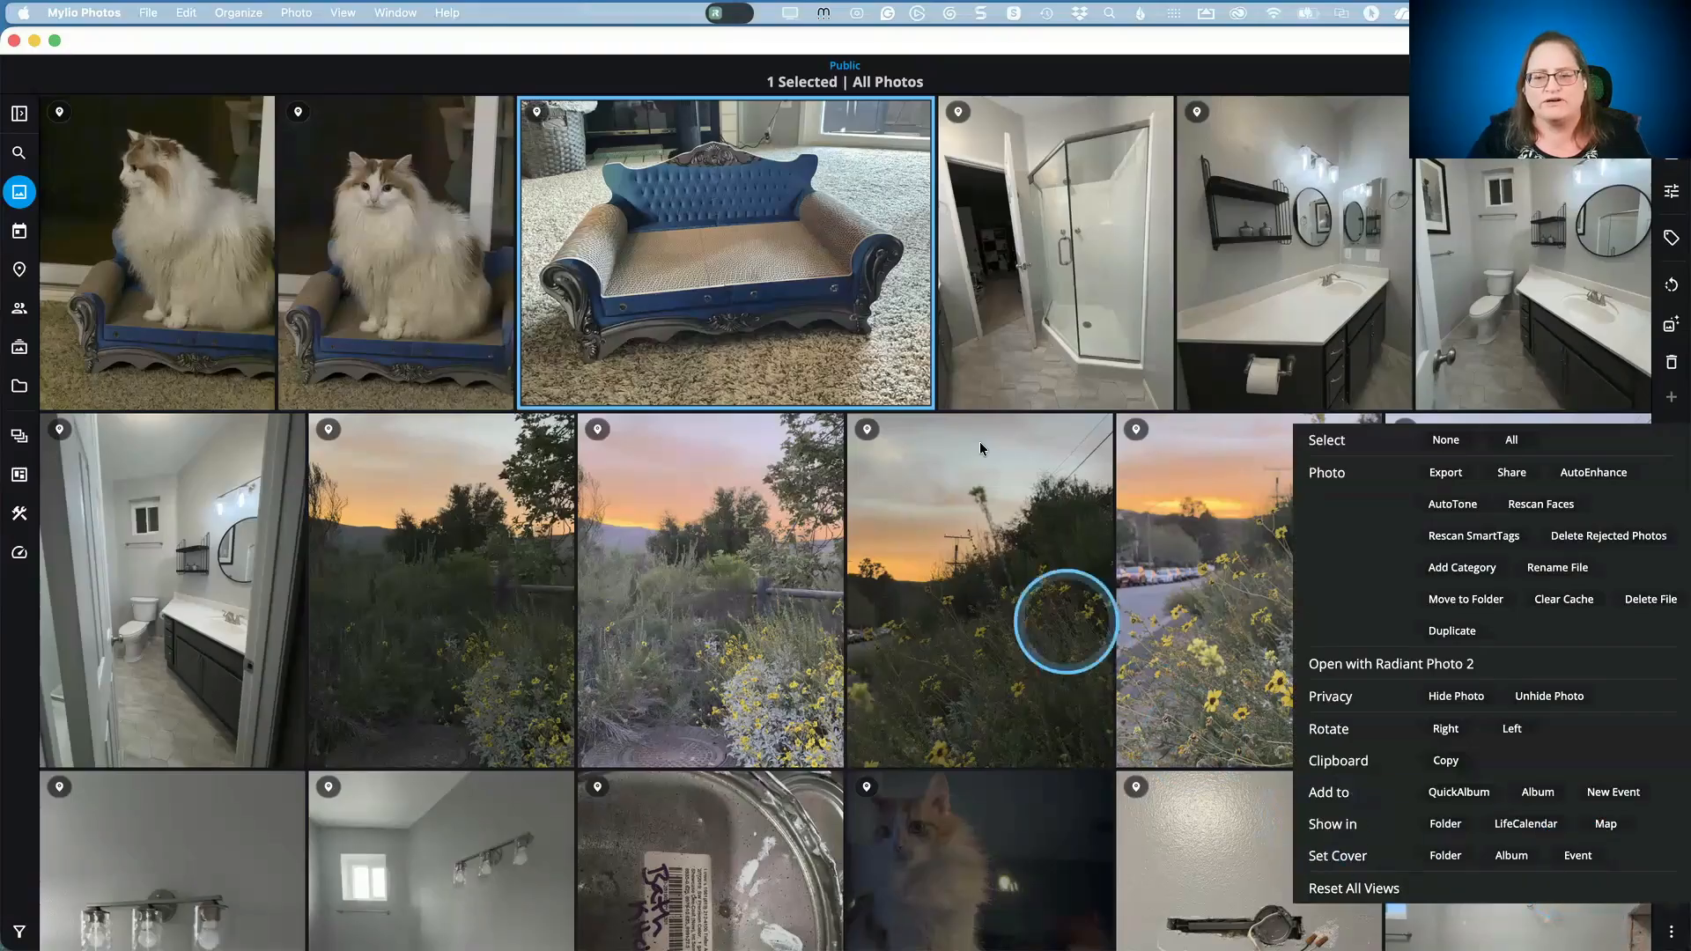
pyautogui.click(850, 322)
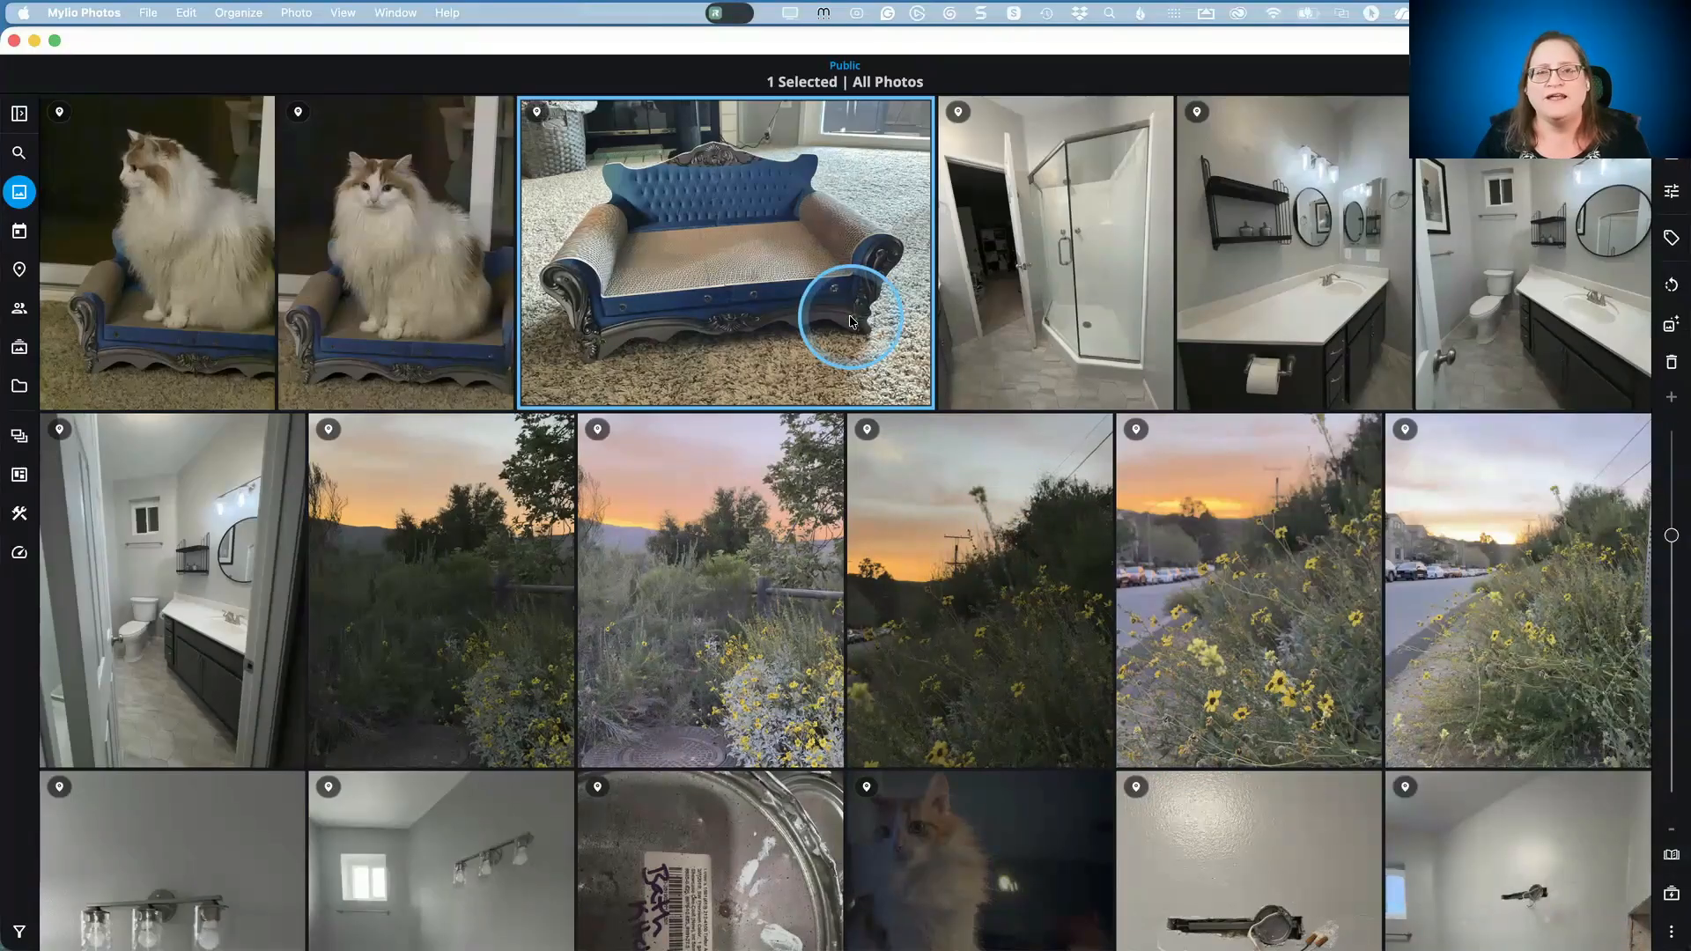
# Step: Check the Everyday Actions slide in Preview, return to Mylio Photos and rename the blue sofa photo's file as Cat Sofa
pyautogui.press('super+Tab')
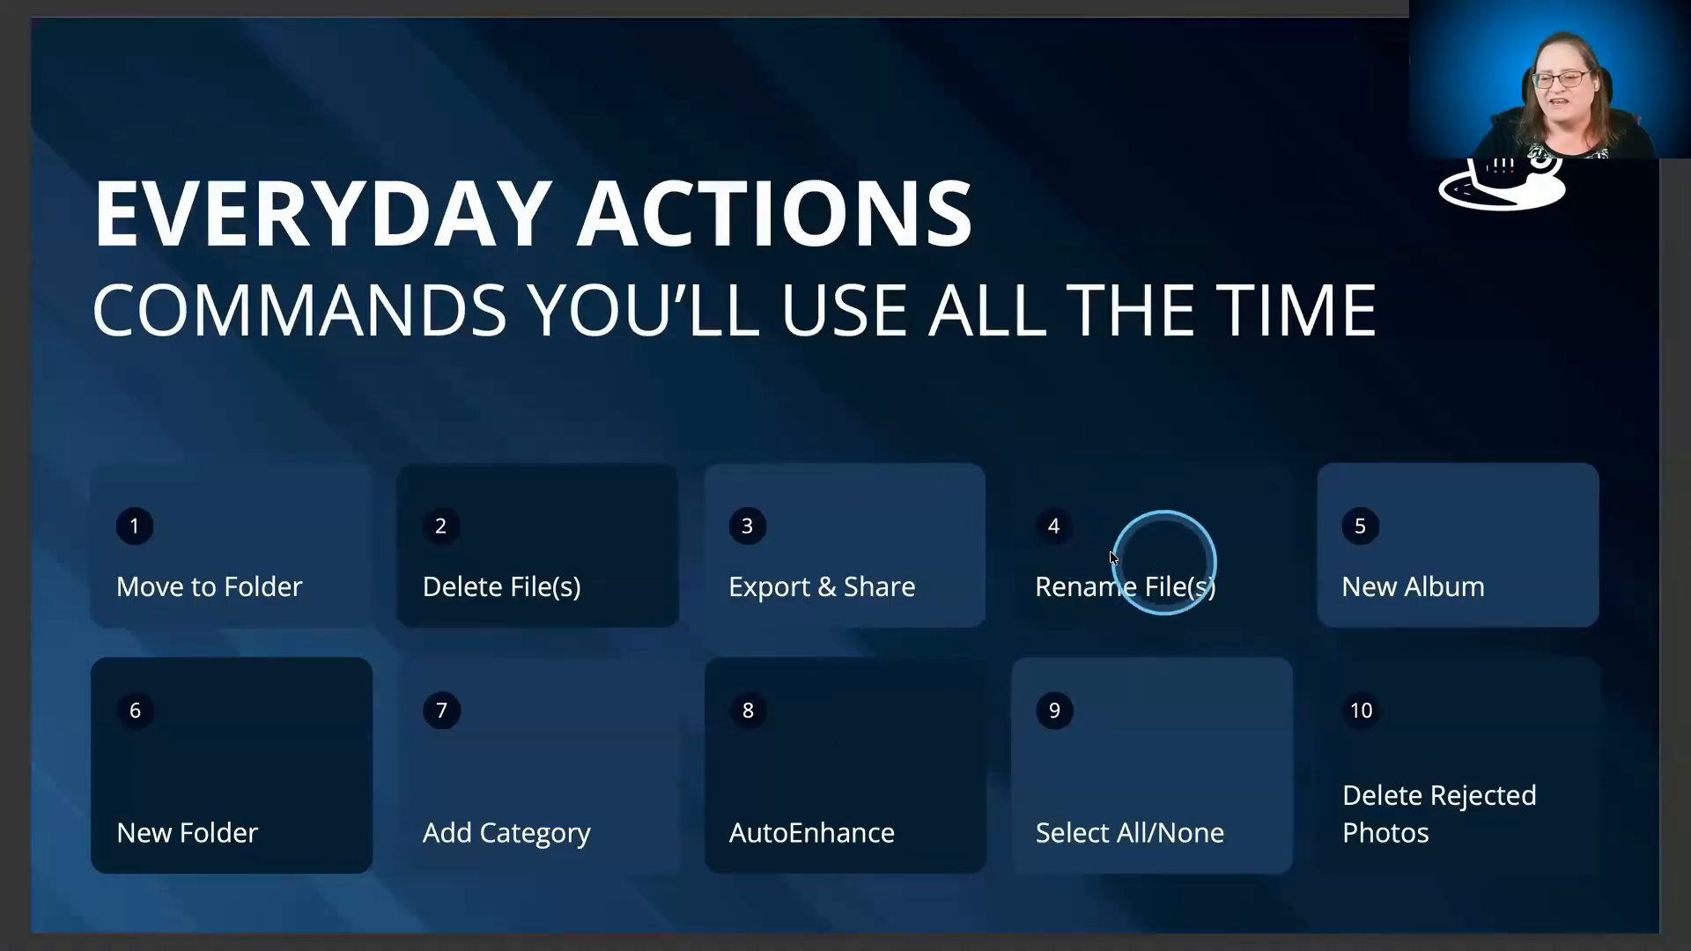
pyautogui.press('super+Tab')
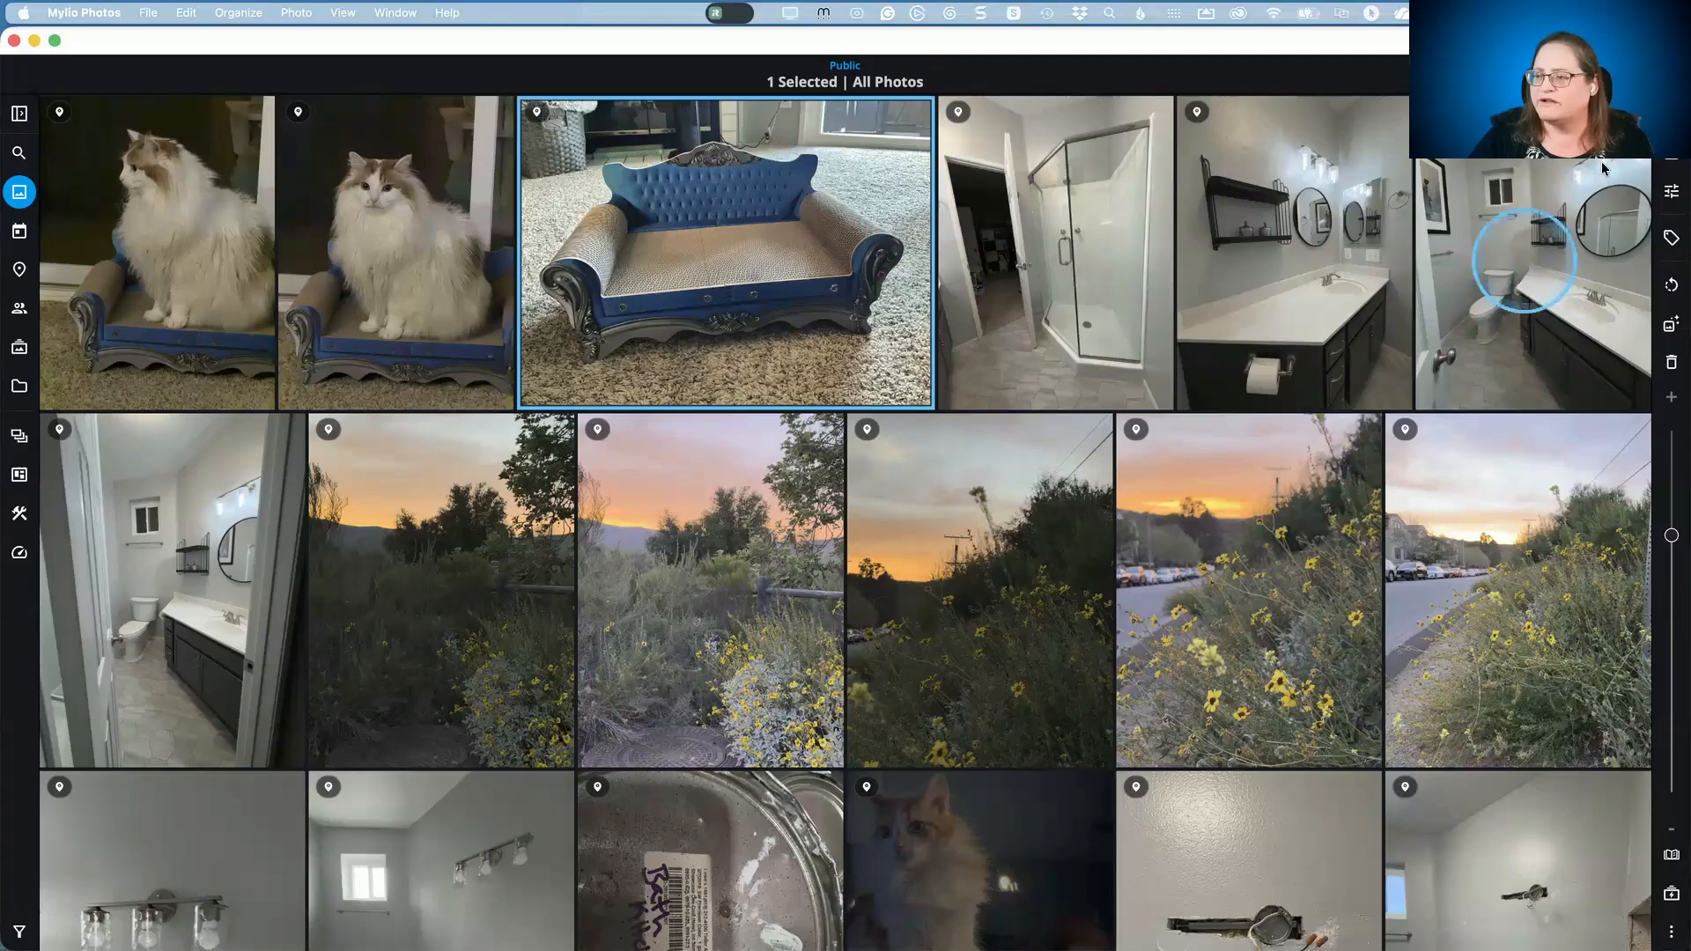
pyautogui.rightClick(861, 208)
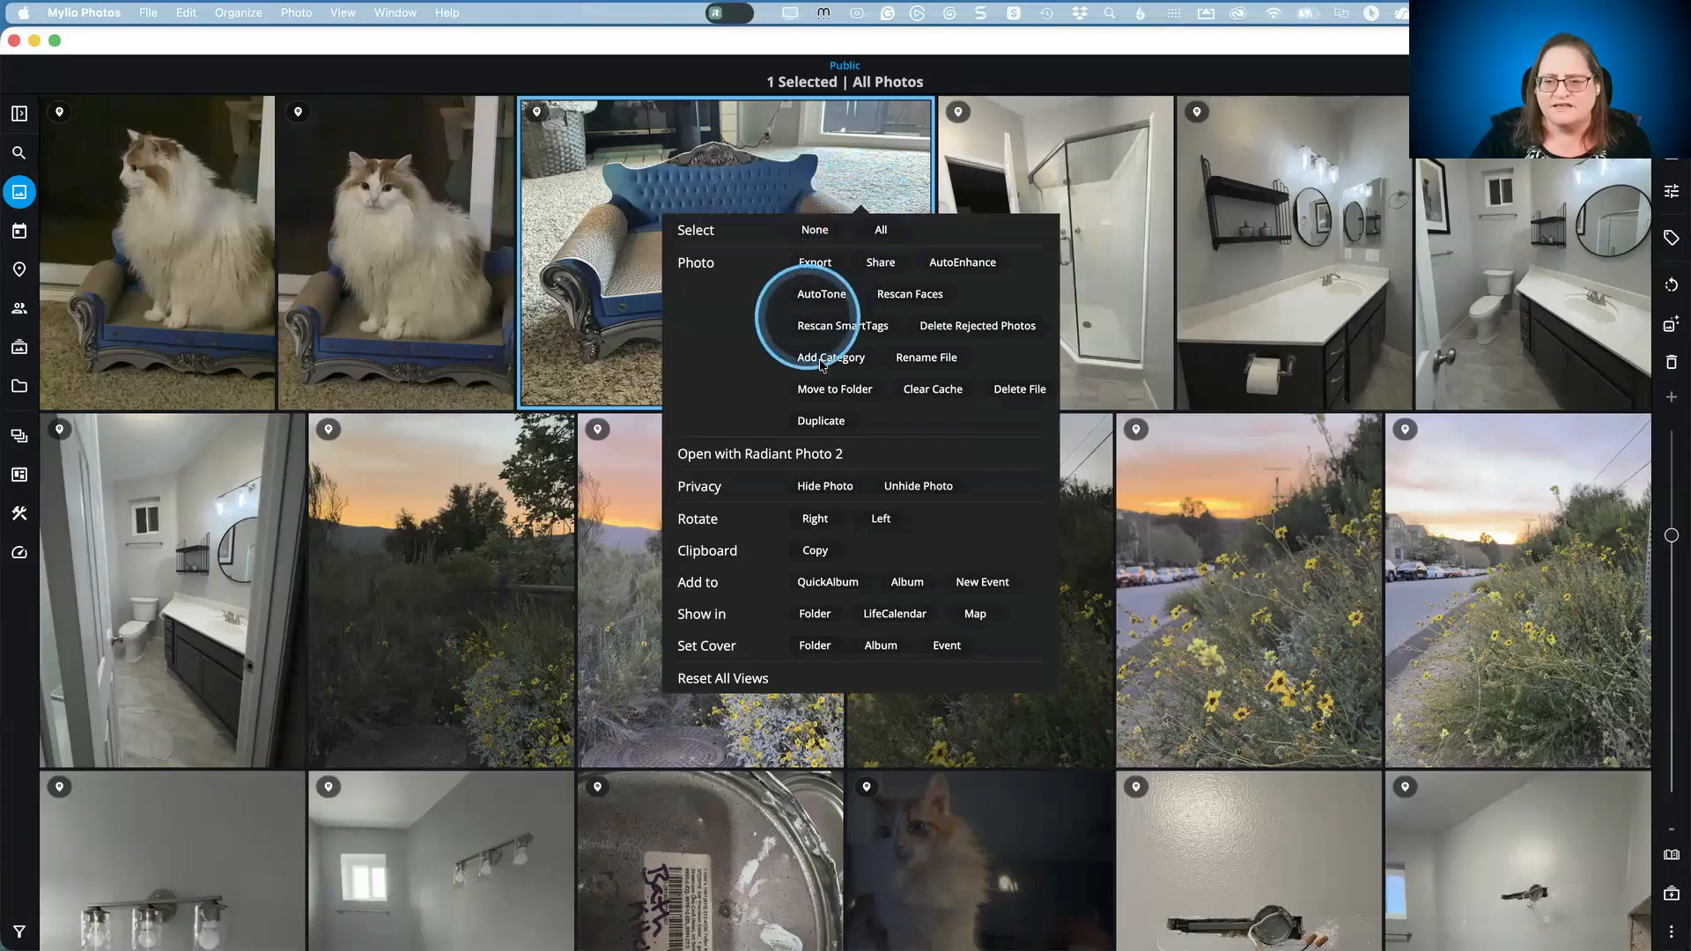
pyautogui.click(927, 358)
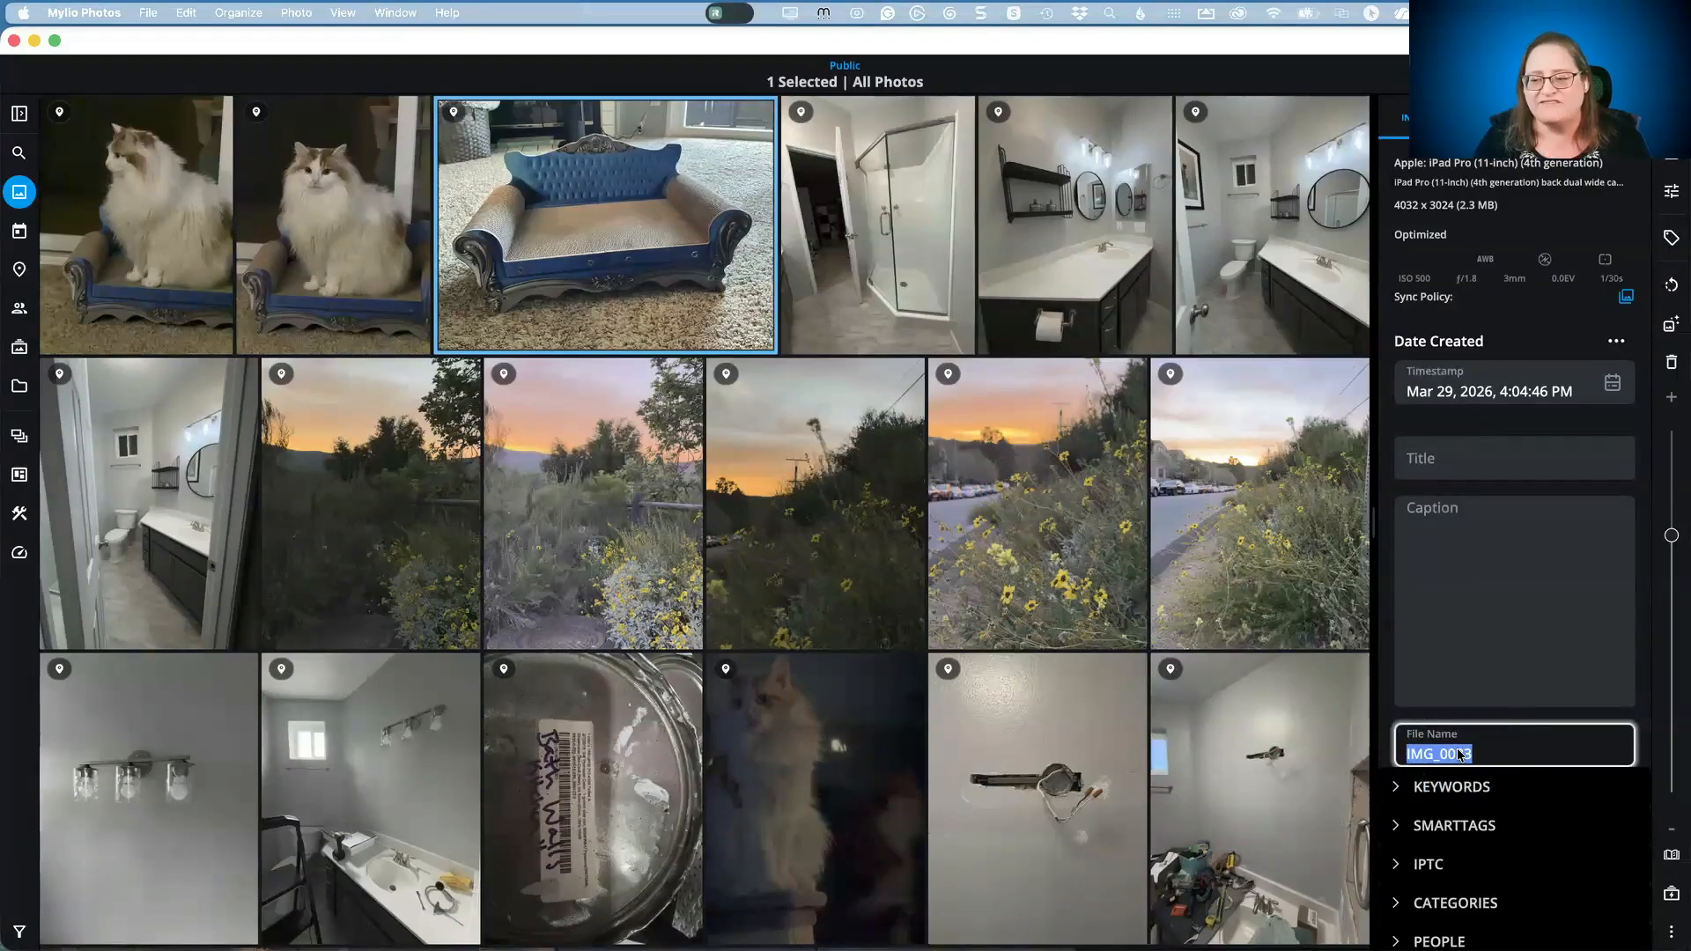
pyautogui.write('Cat ')
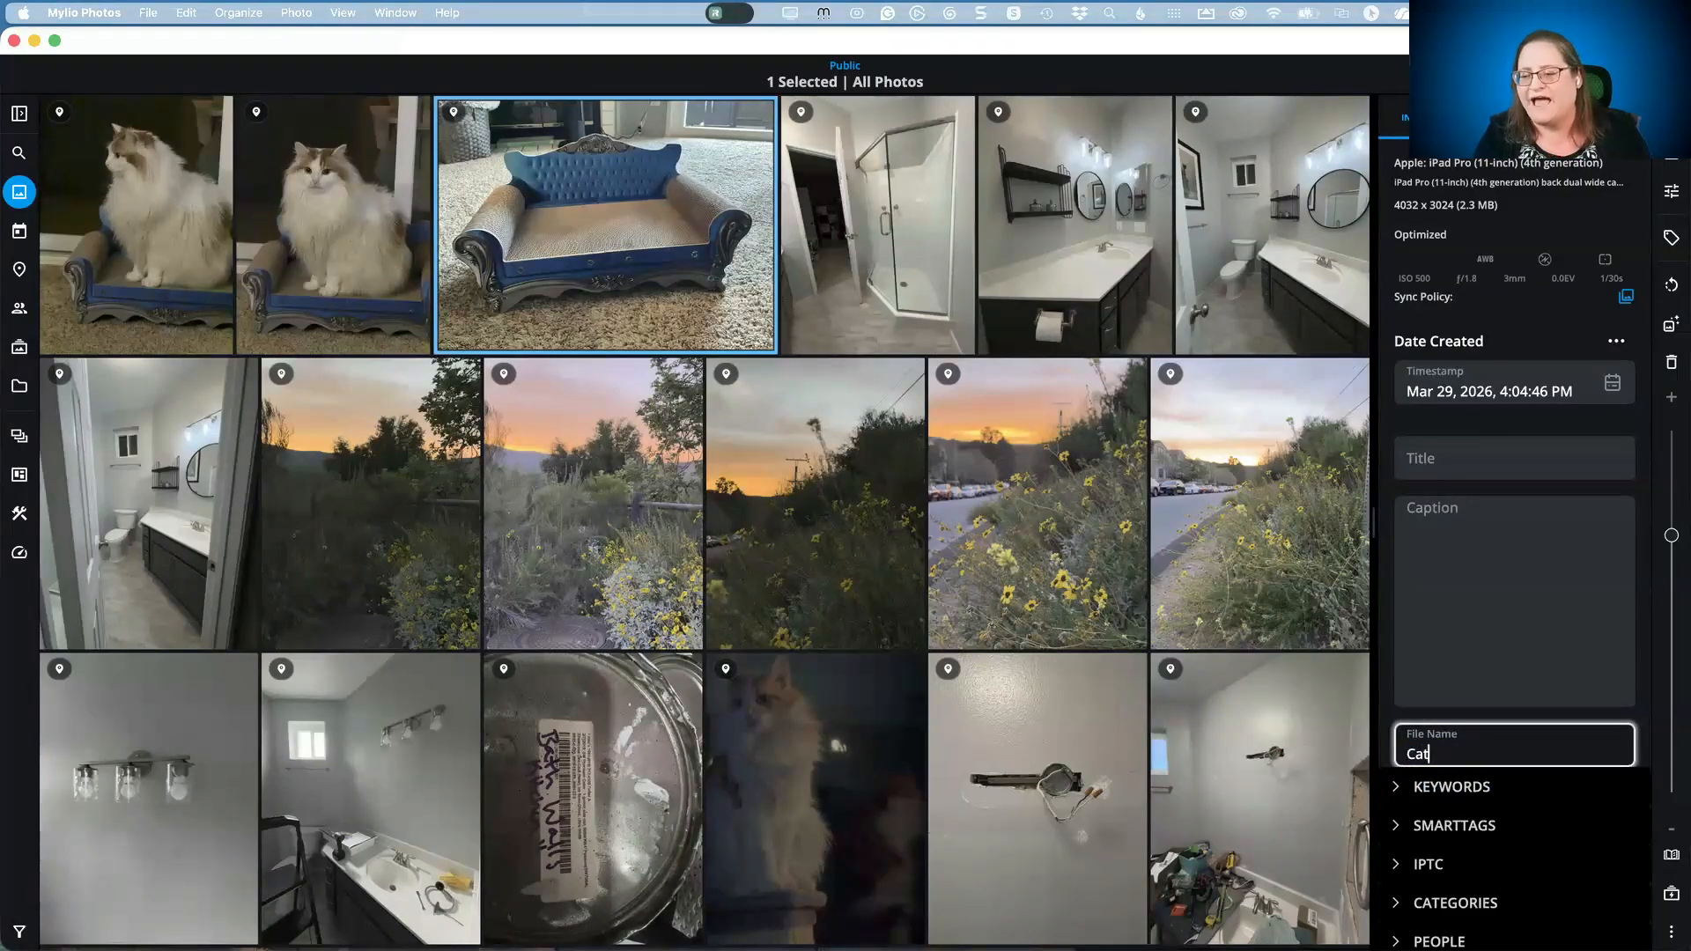
pyautogui.write('Sofa')
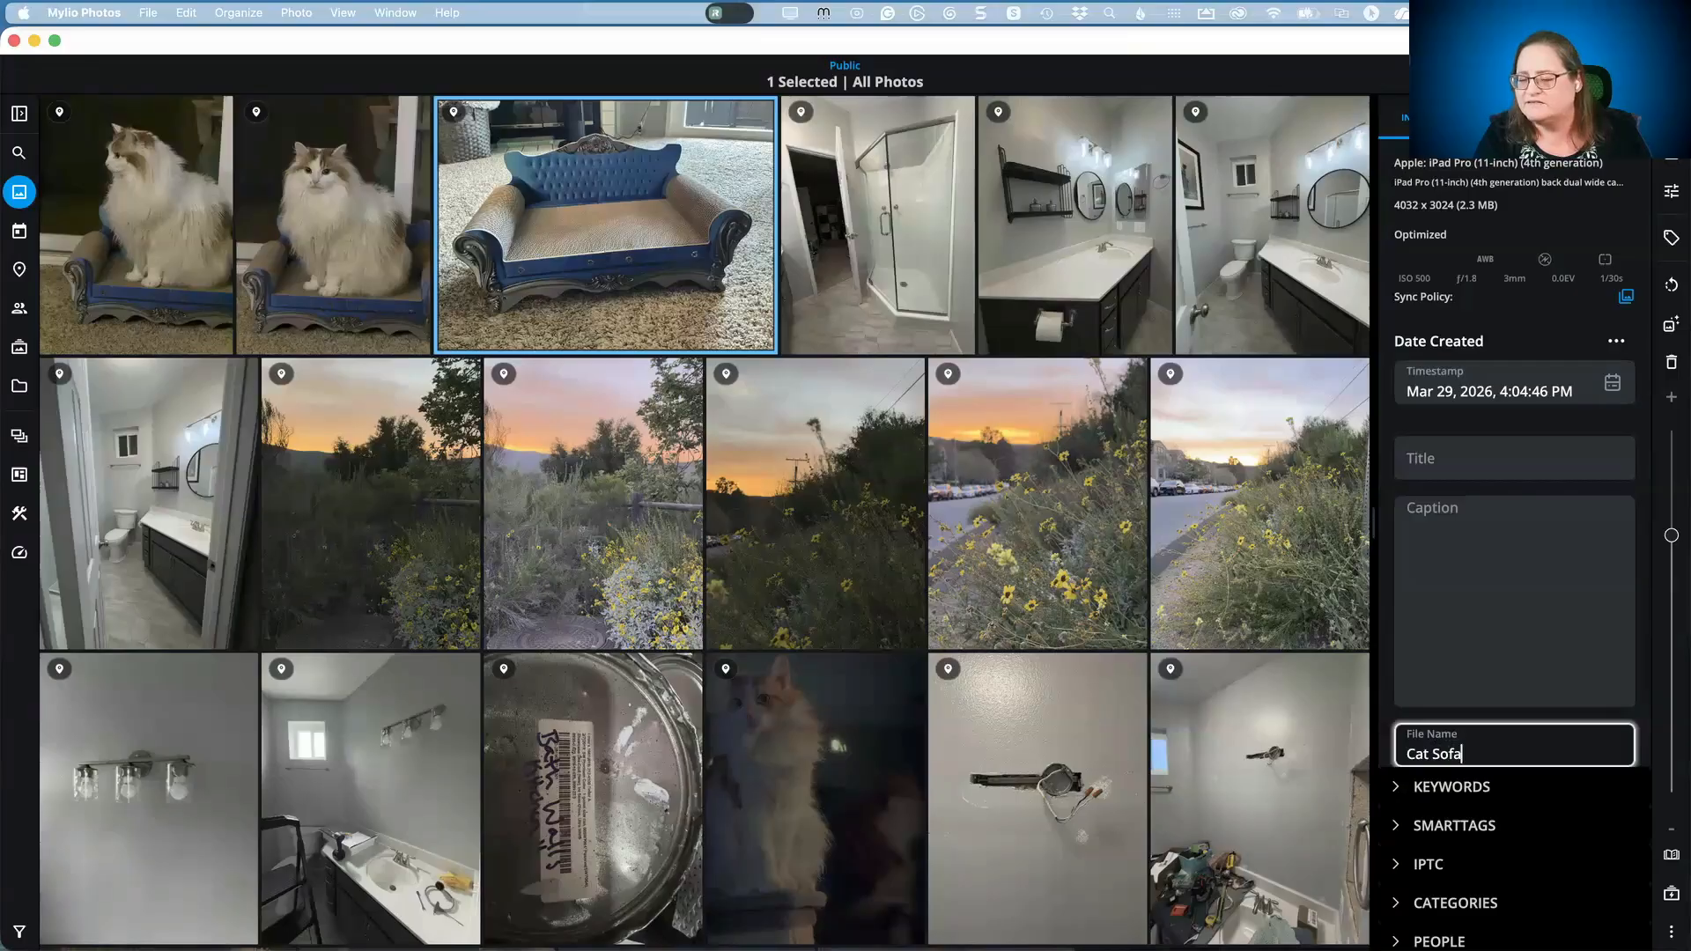
pyautogui.press('Return')
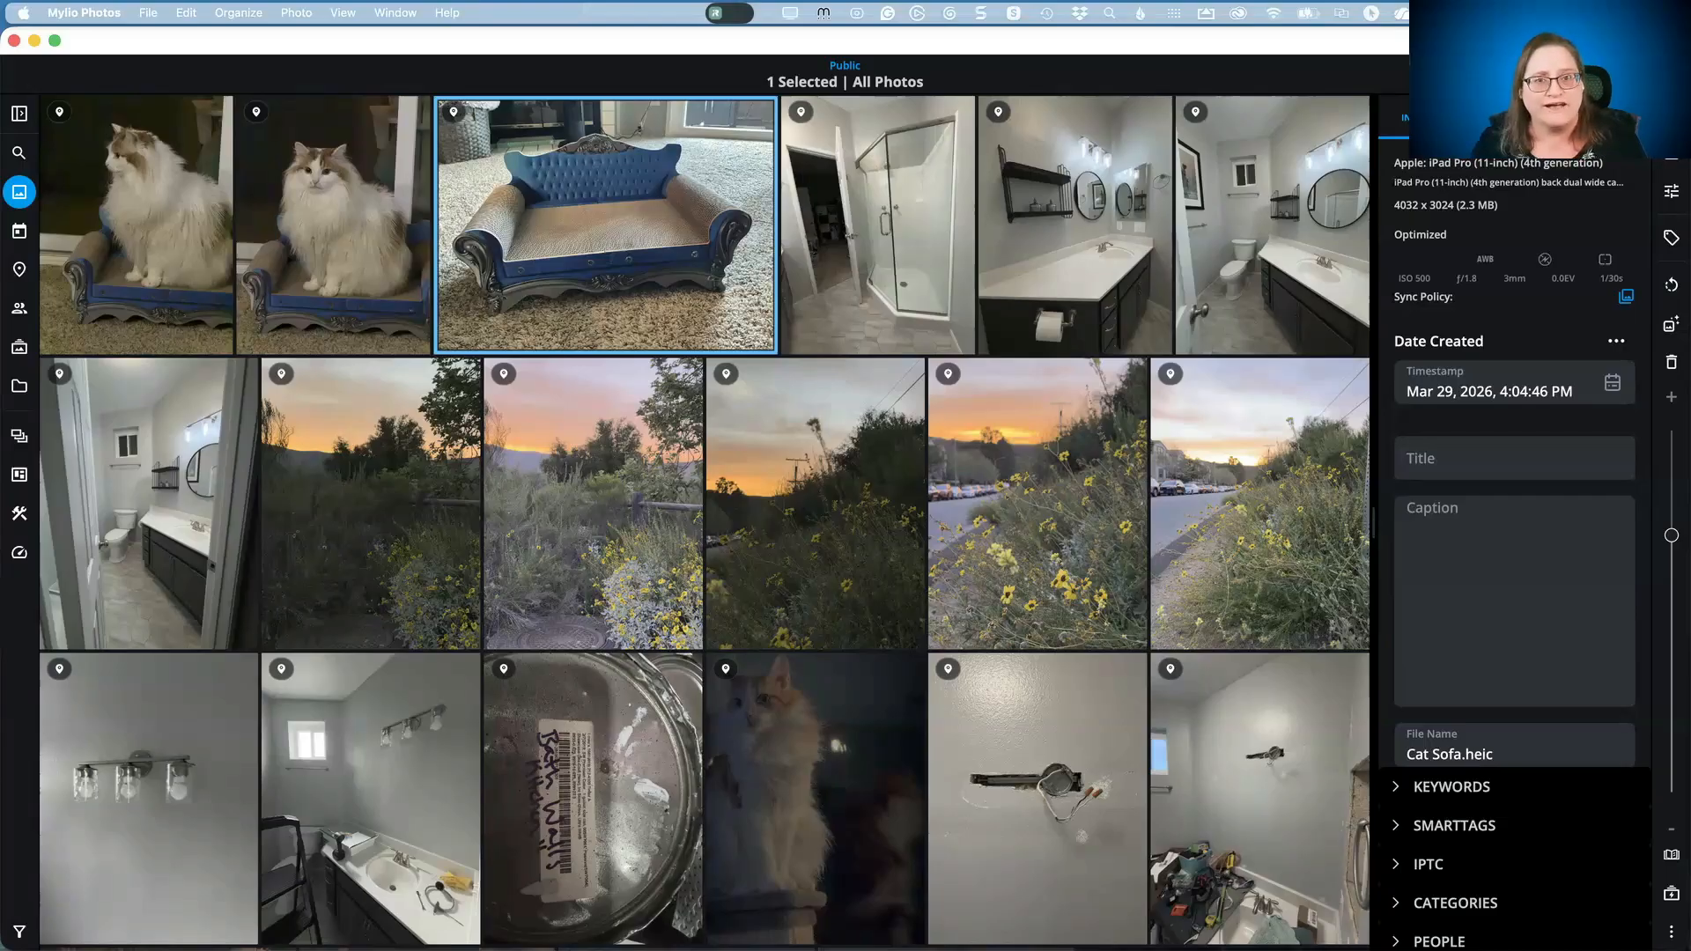
# Step: Check the slide in Preview and, back in Mylio Photos, select the nine bathroom remodel photos in All Photos, excluding the sunset and cat photos
pyautogui.press('super+Tab')
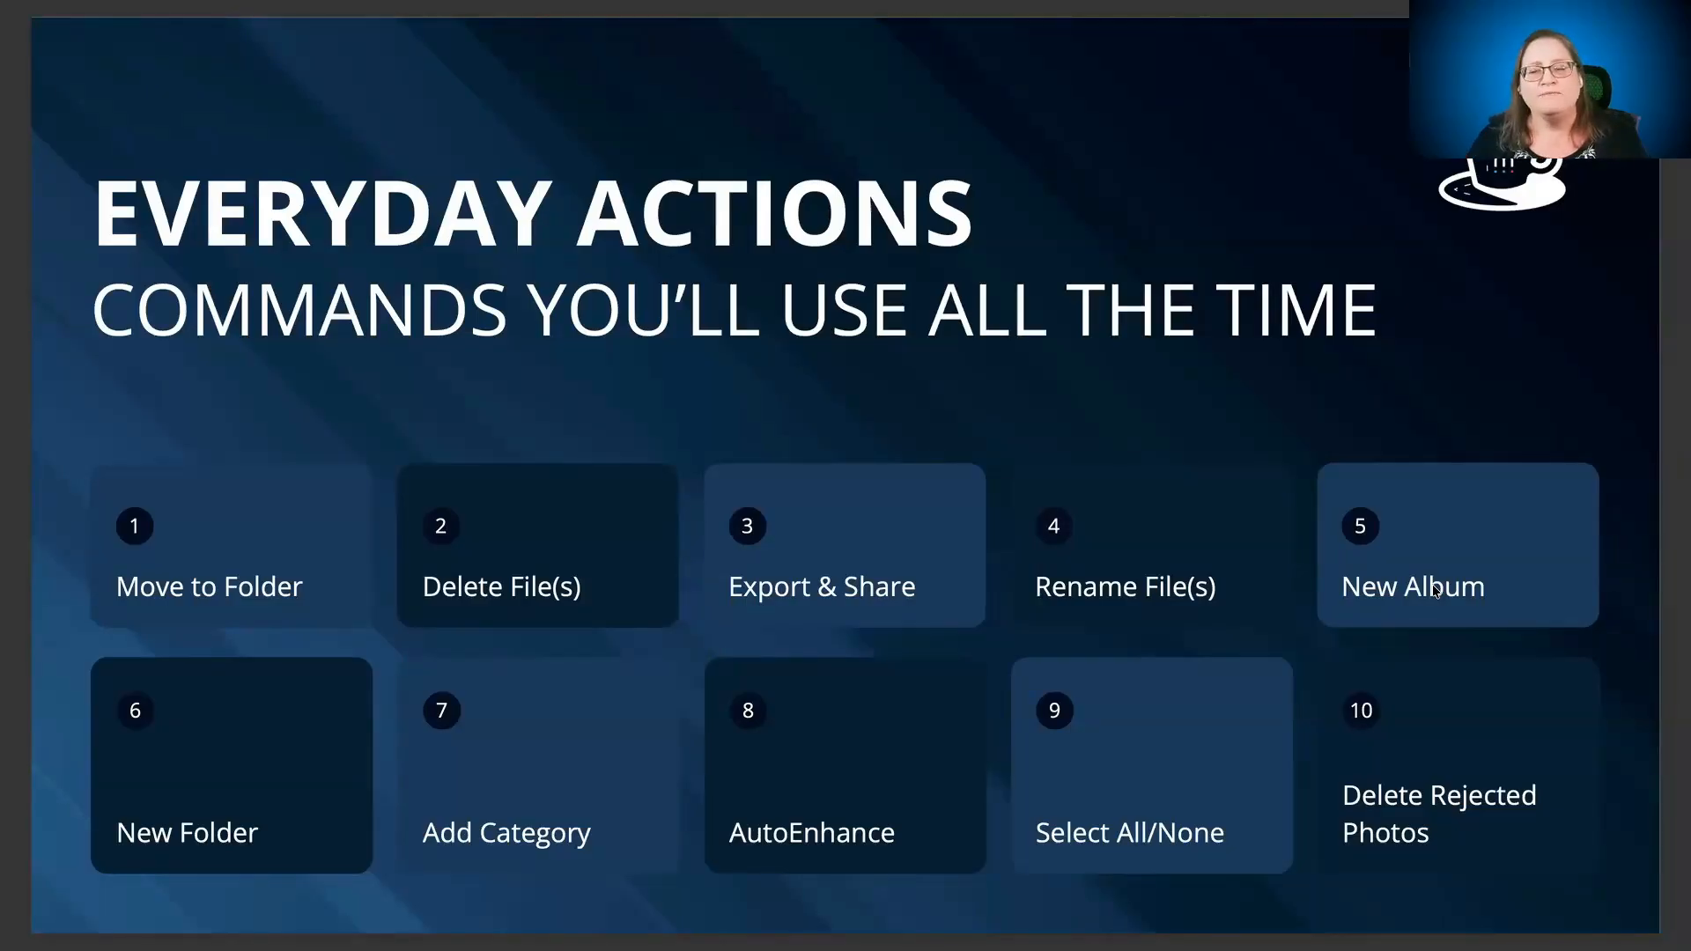
pyautogui.press('super+Tab')
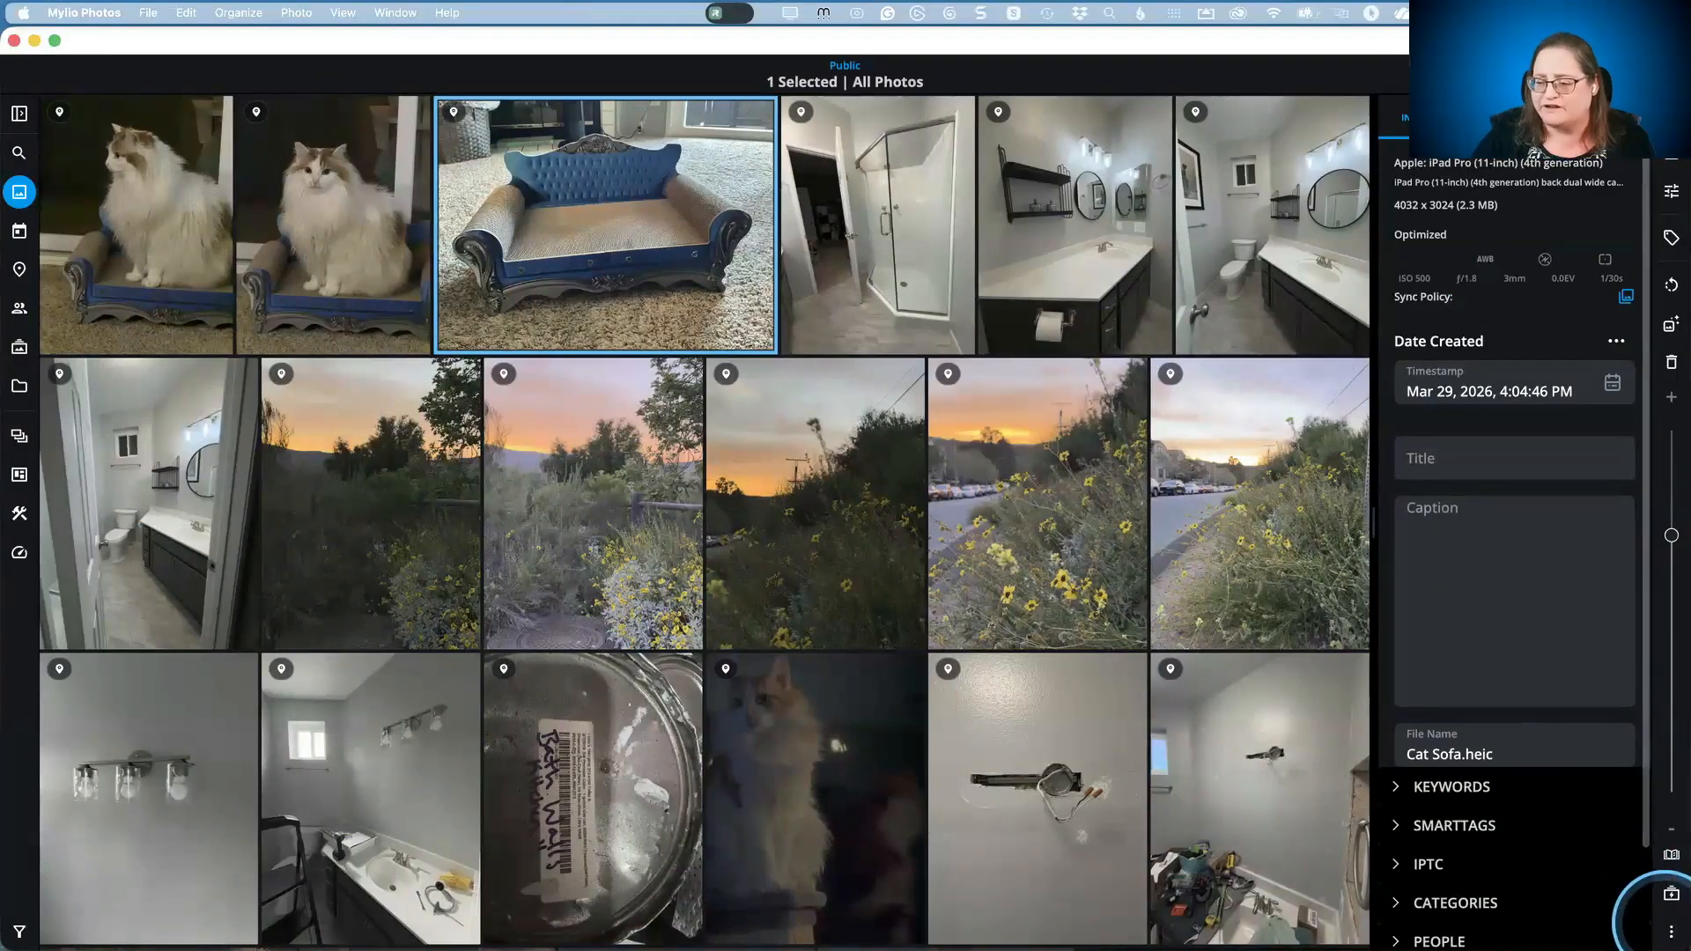
pyautogui.click(943, 288)
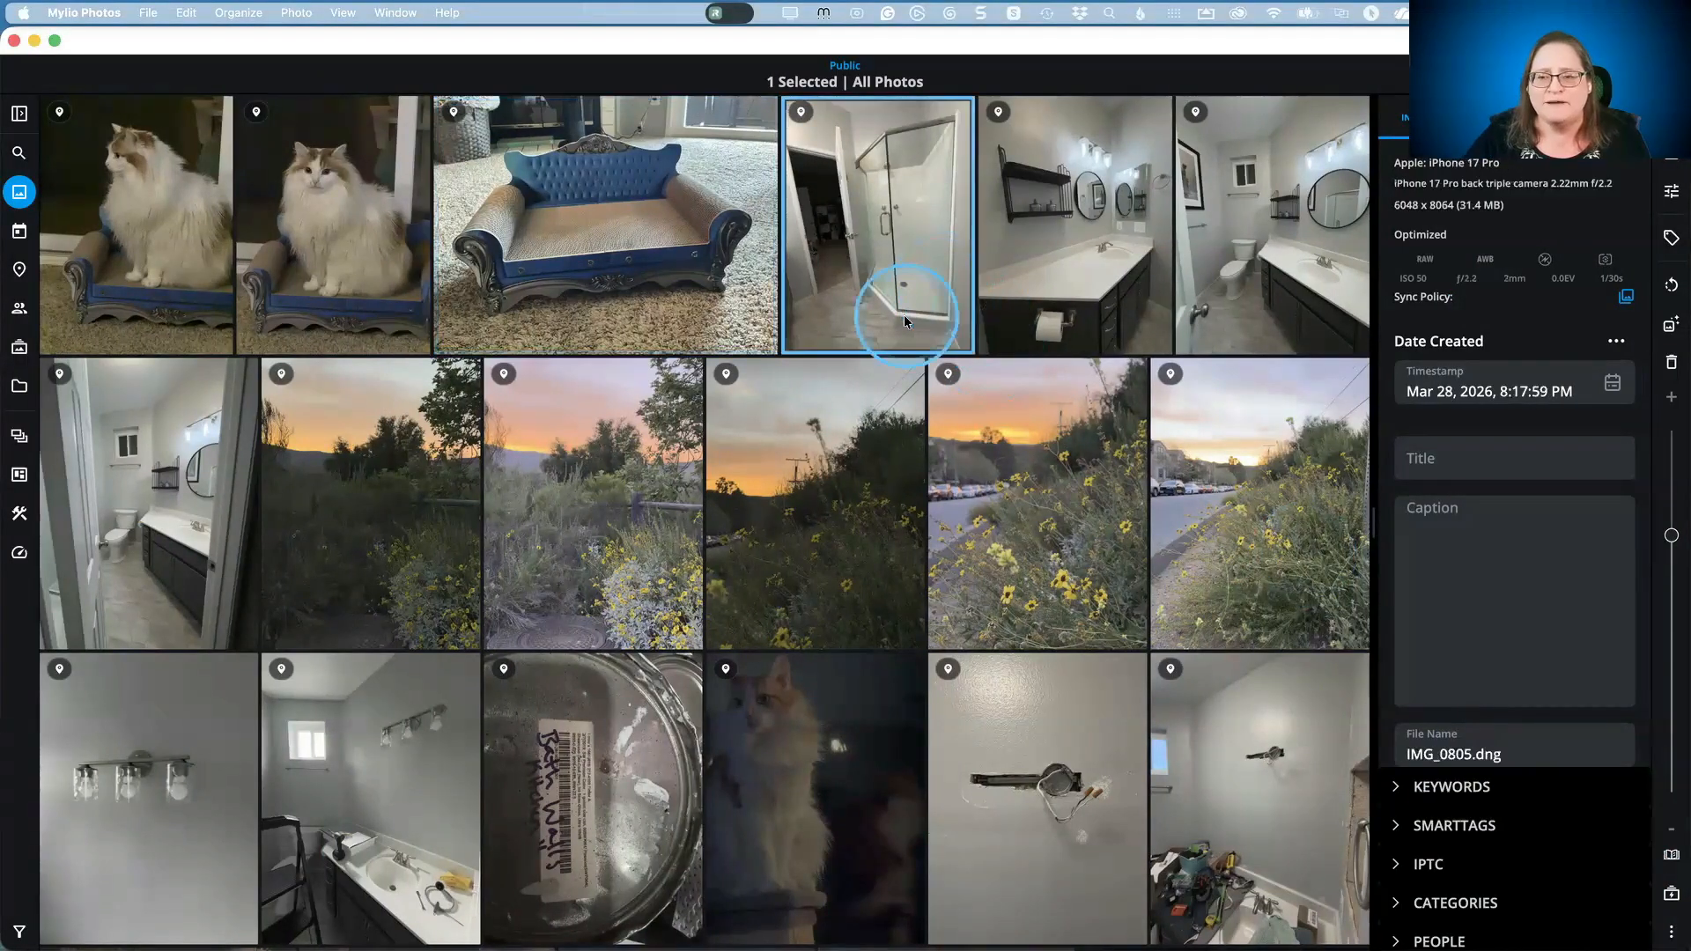
pyautogui.keyDown('shift'); pyautogui.click(110, 497); pyautogui.keyUp('shift')
pyautogui.keyDown('super'); pyautogui.click(201, 783); pyautogui.keyUp('super')
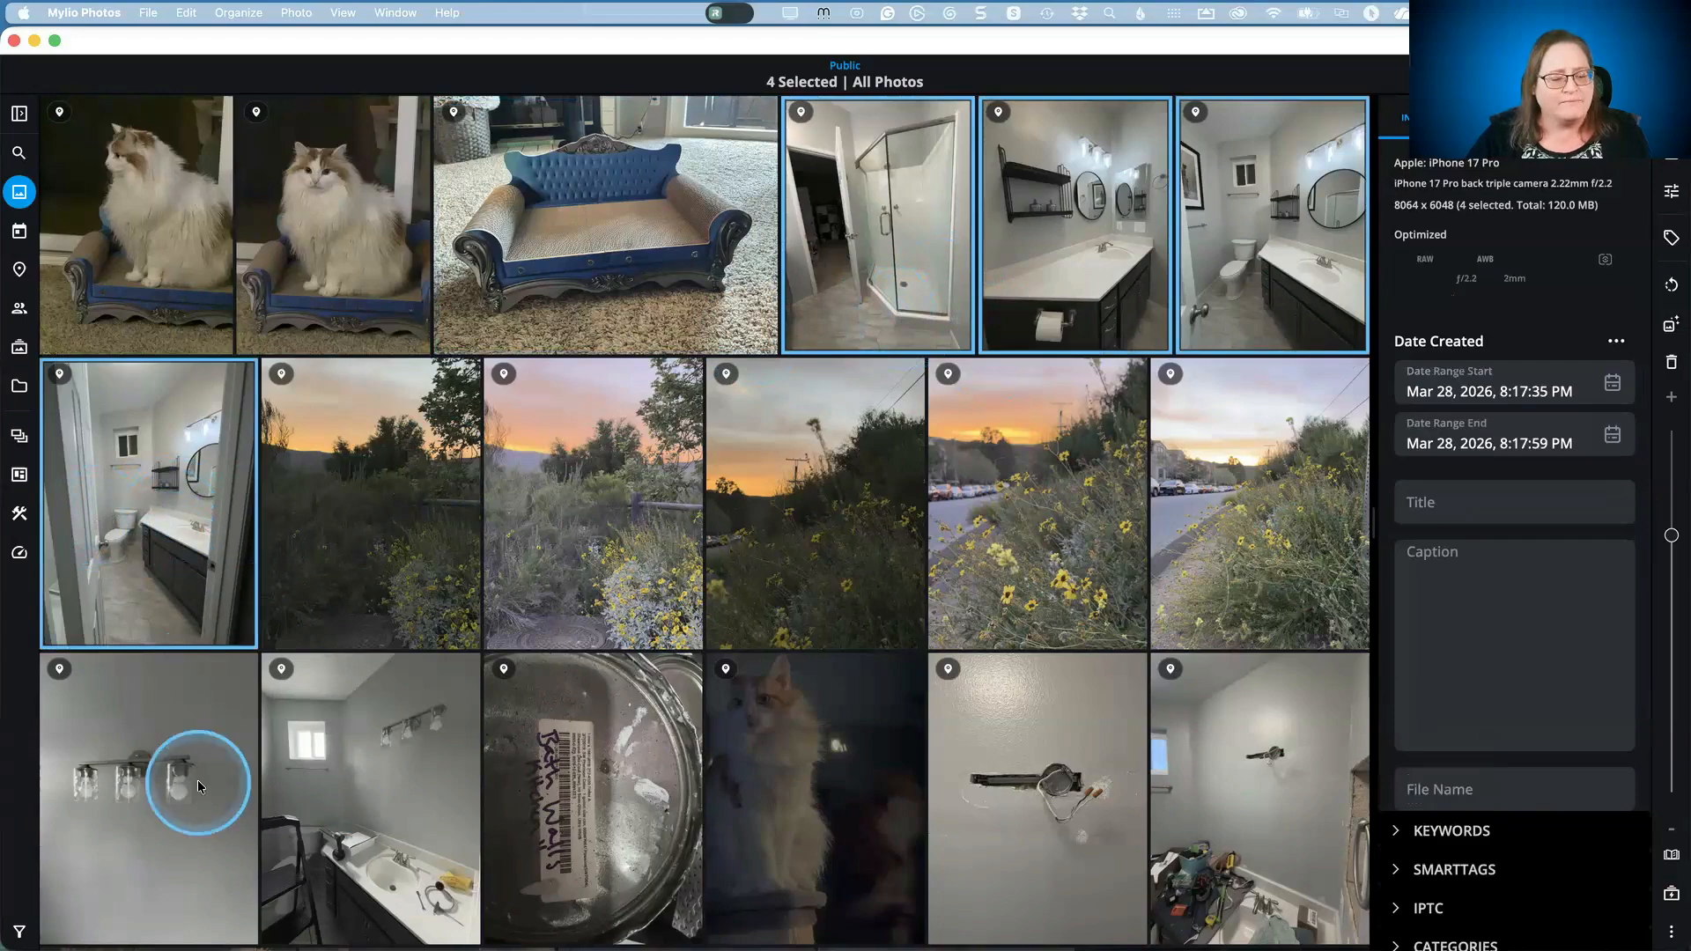
pyautogui.keyDown('super'); pyautogui.click(414, 788); pyautogui.keyUp('super')
pyautogui.keyDown('super'); pyautogui.click(617, 810); pyautogui.keyUp('super')
pyautogui.keyDown('super'); pyautogui.click(1007, 817); pyautogui.keyUp('super')
pyautogui.keyDown('super'); pyautogui.click(1258, 811); pyautogui.keyUp('super')
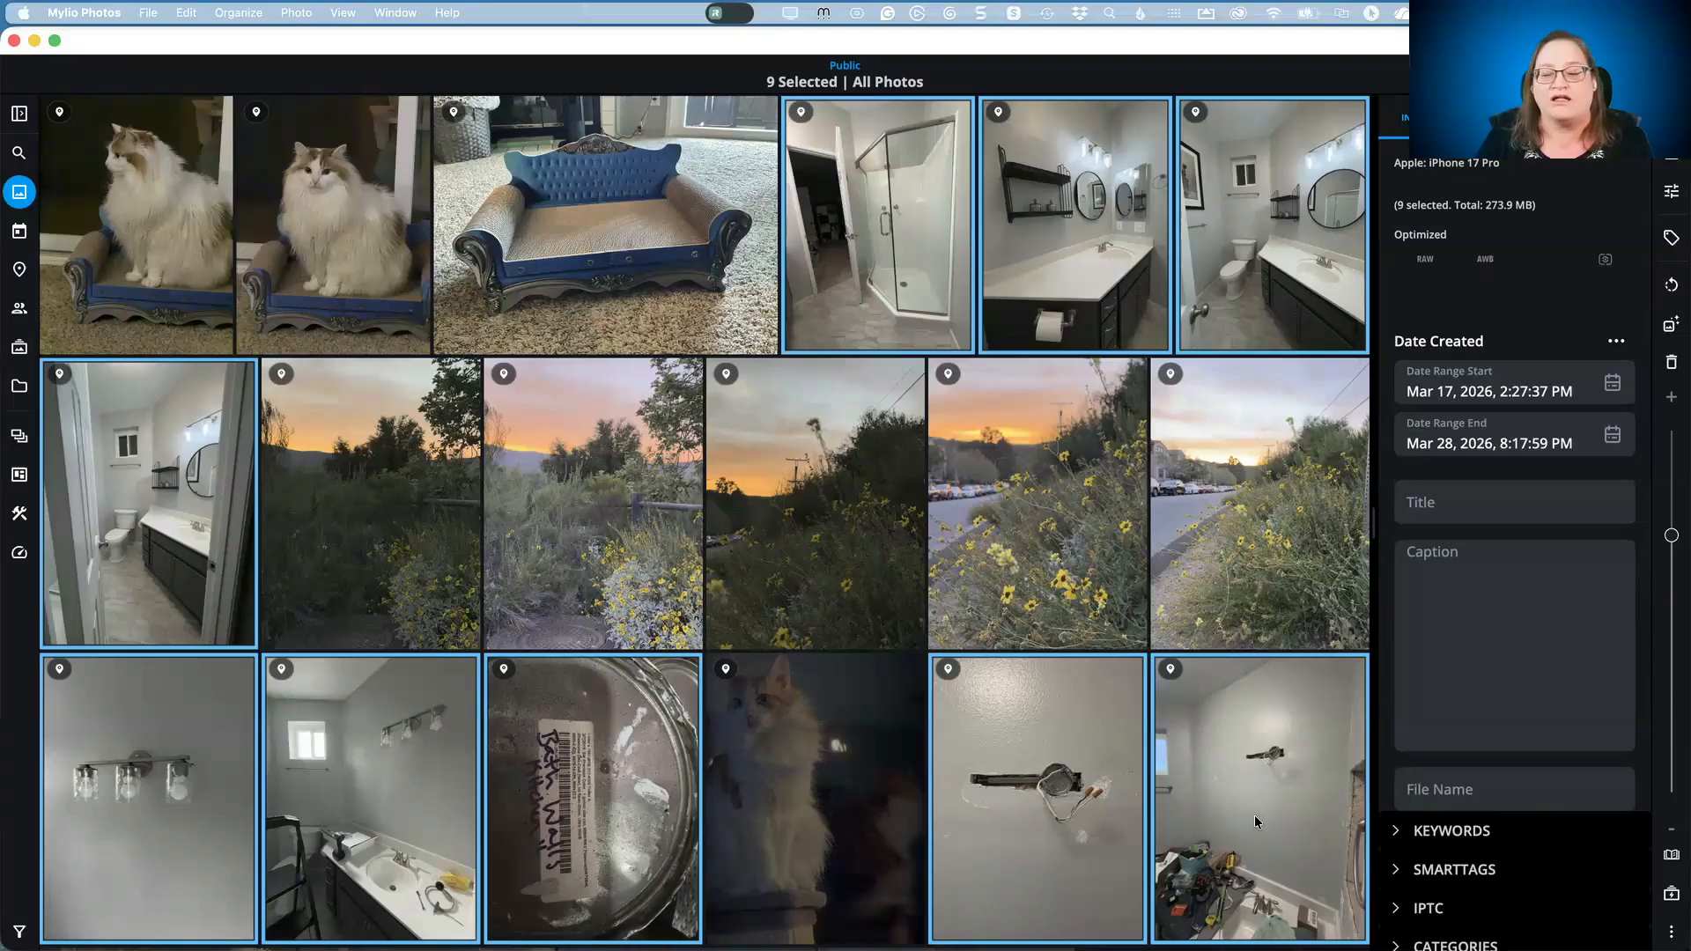
# Step: Start adding the nine selected photos to an album and choose Remodel & Refinish Projects as the parent album
pyautogui.rightClick(851, 231)
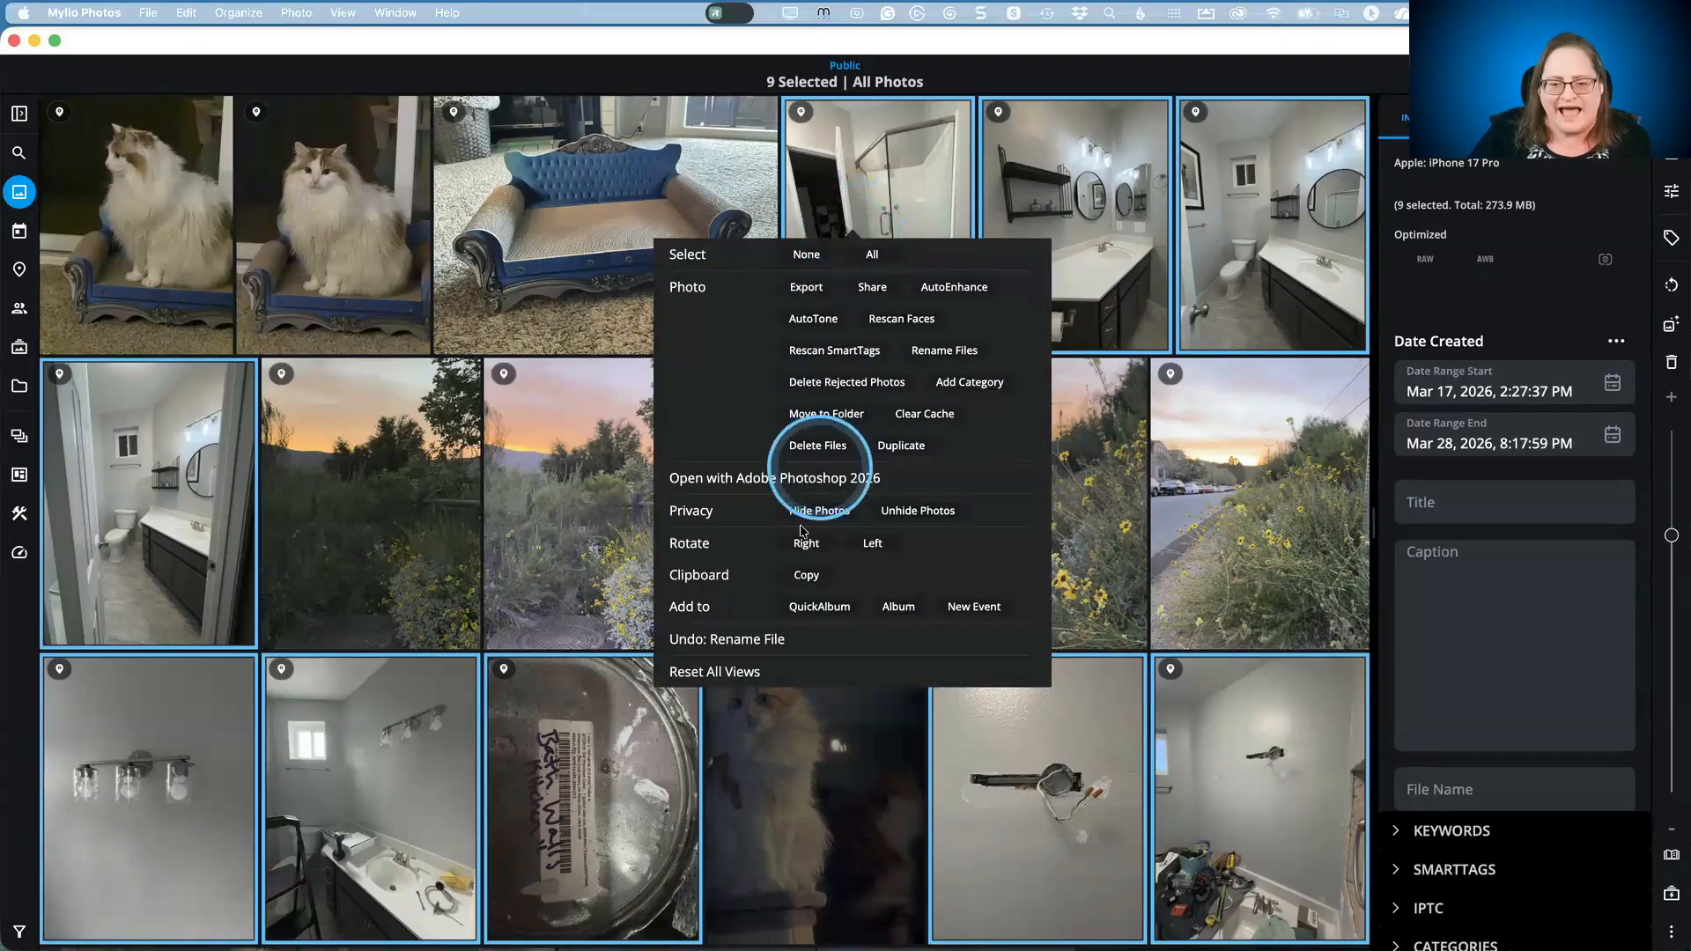
pyautogui.click(877, 609)
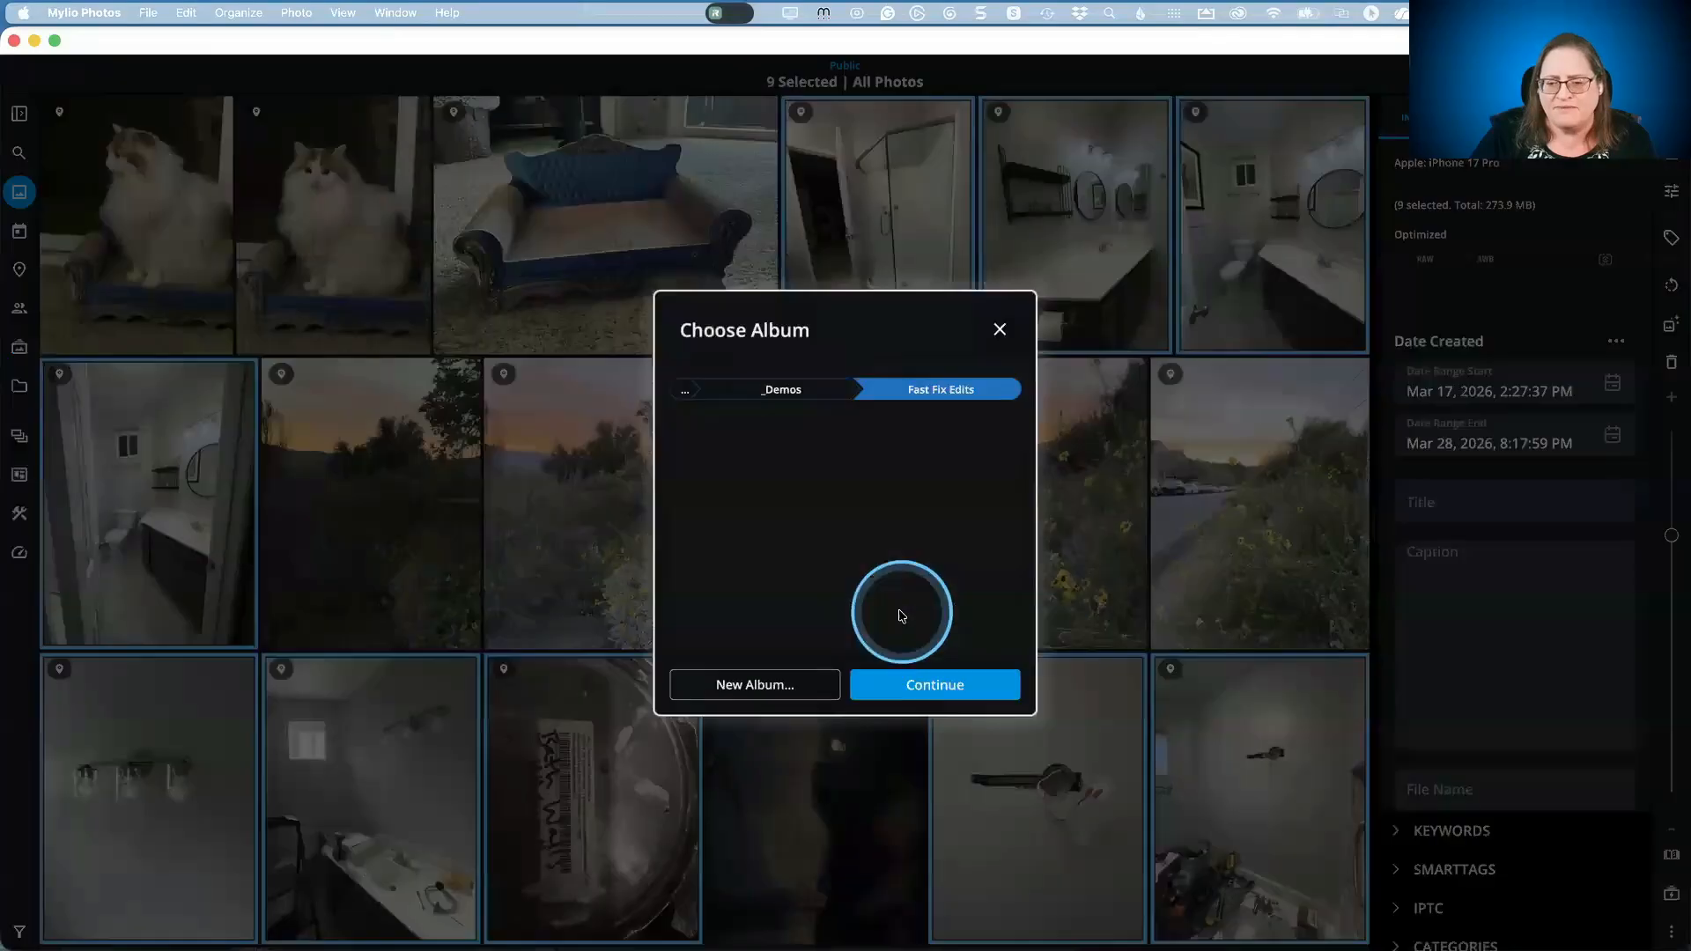
pyautogui.click(703, 388)
pyautogui.click(687, 393)
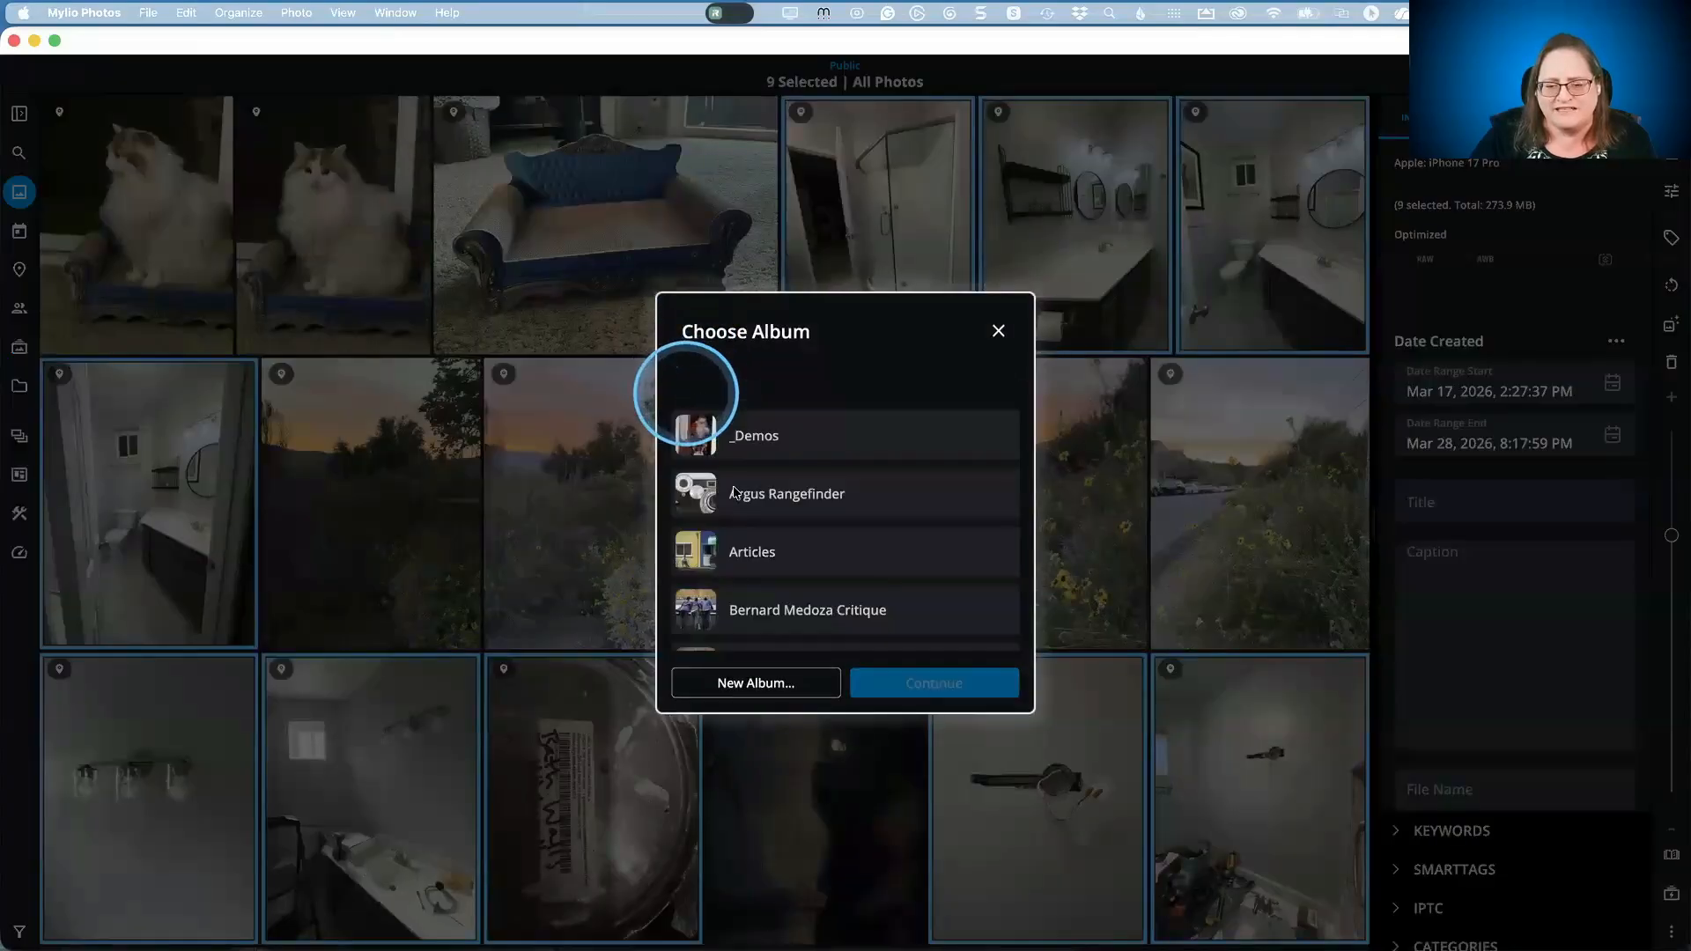
pyautogui.scroll(-2, 747, 520)
pyautogui.scroll(-5, 749, 523)
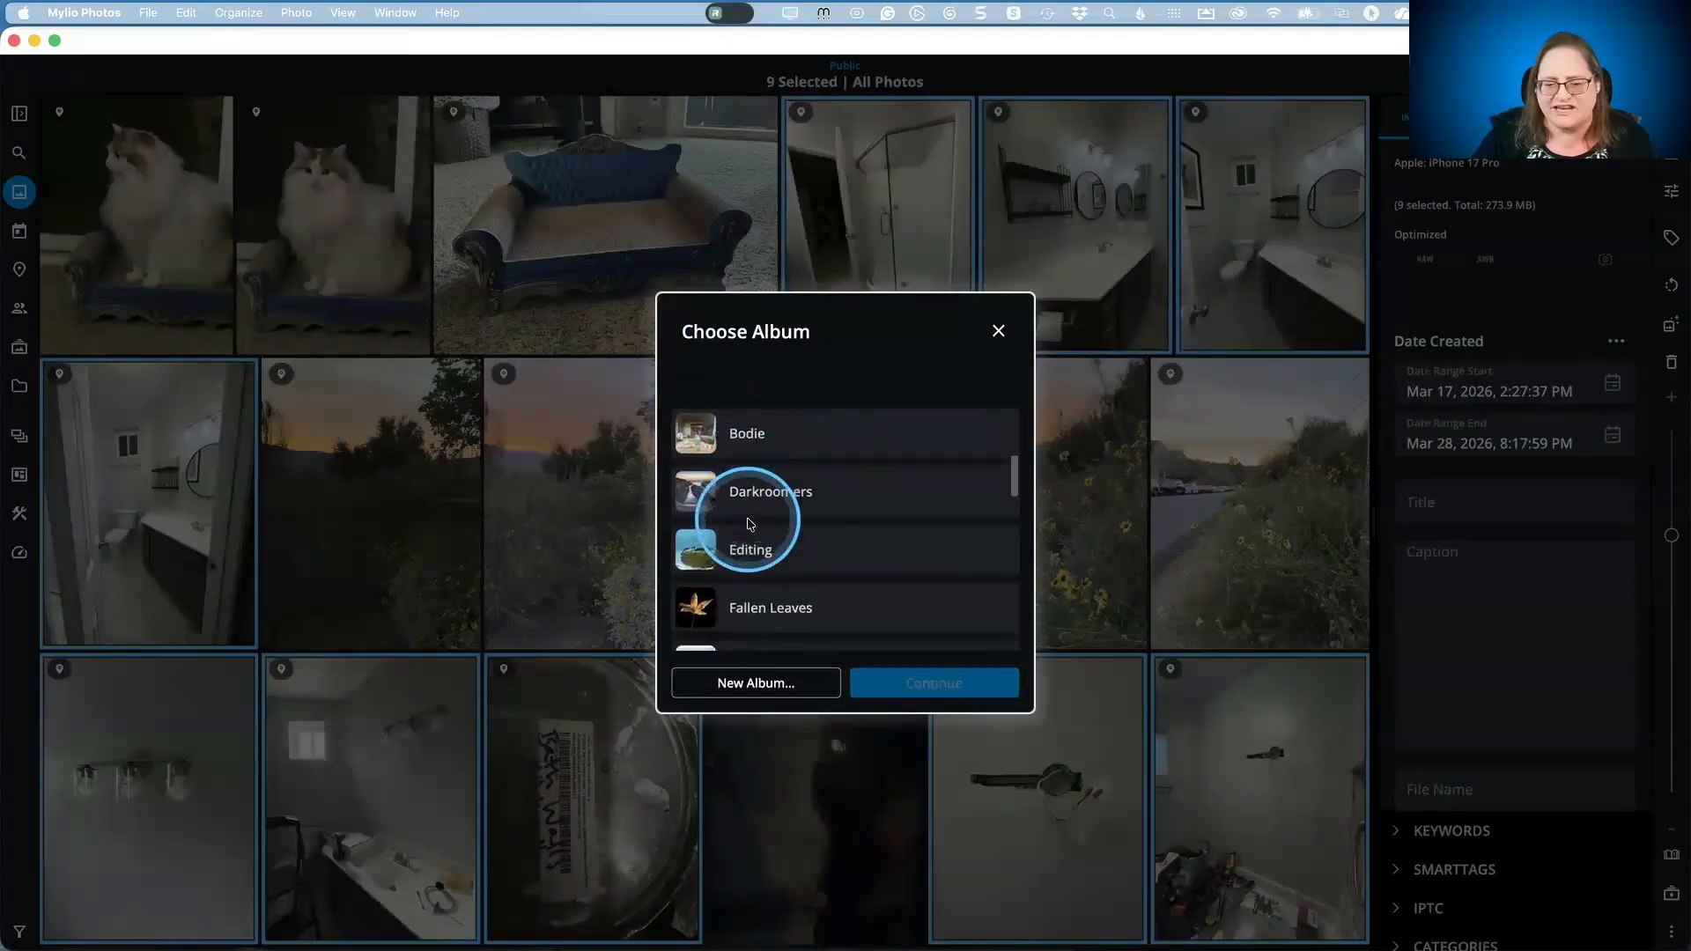
pyautogui.scroll(-5, 750, 524)
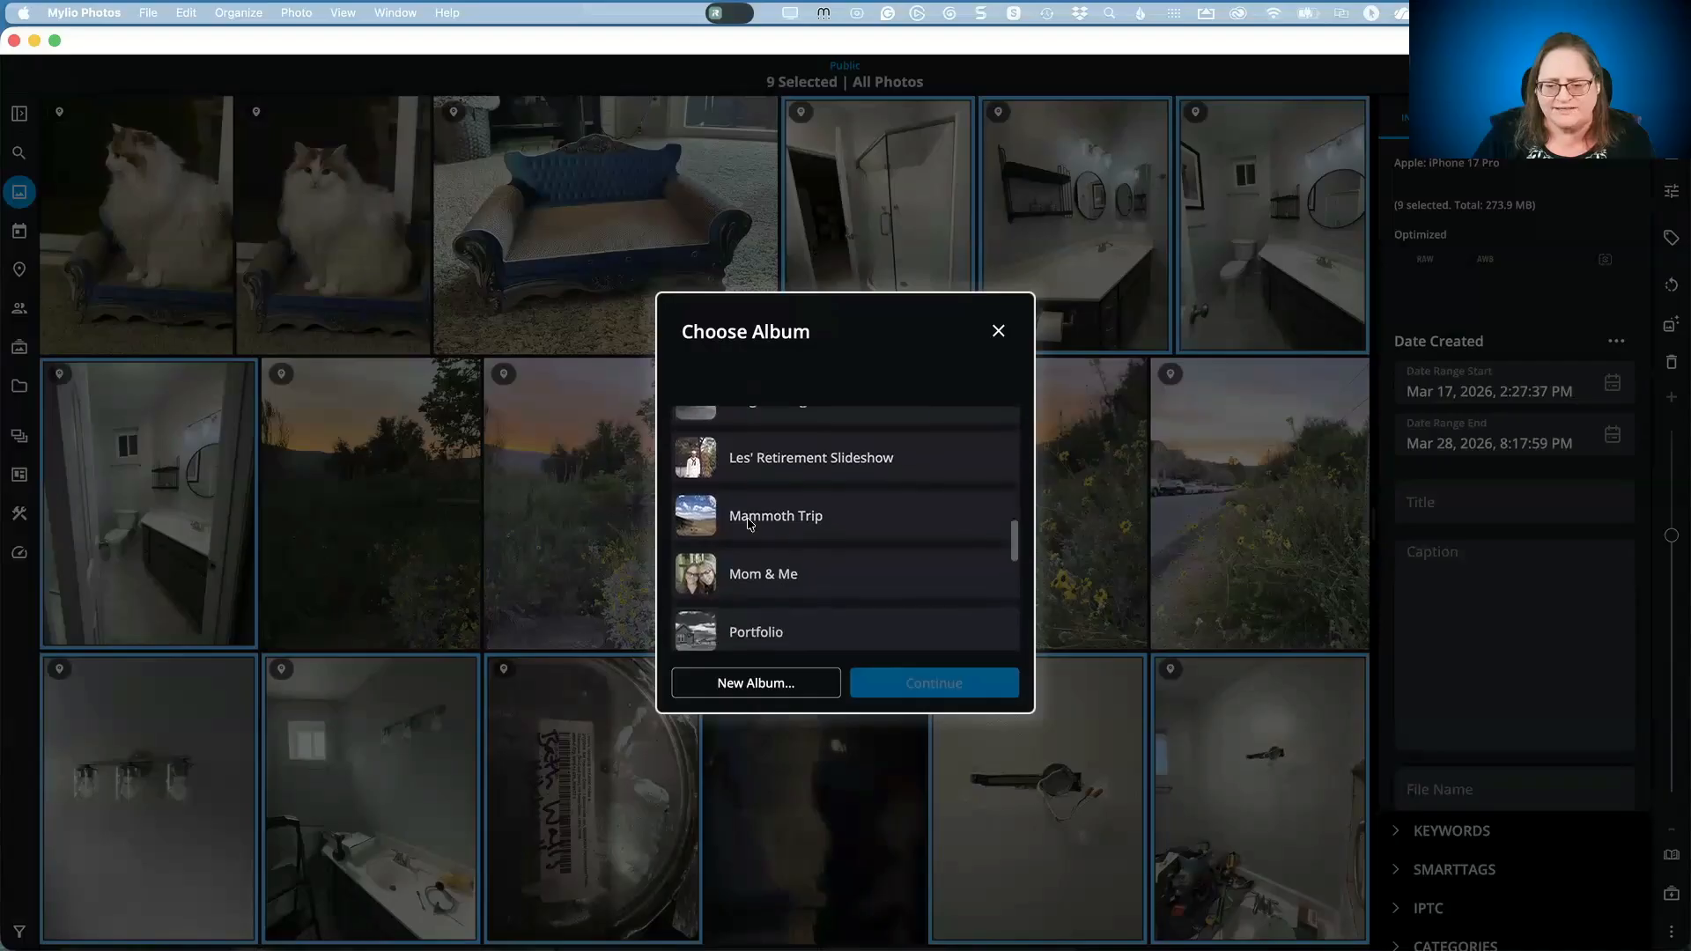
pyautogui.scroll(-2, 749, 523)
pyautogui.click(769, 492)
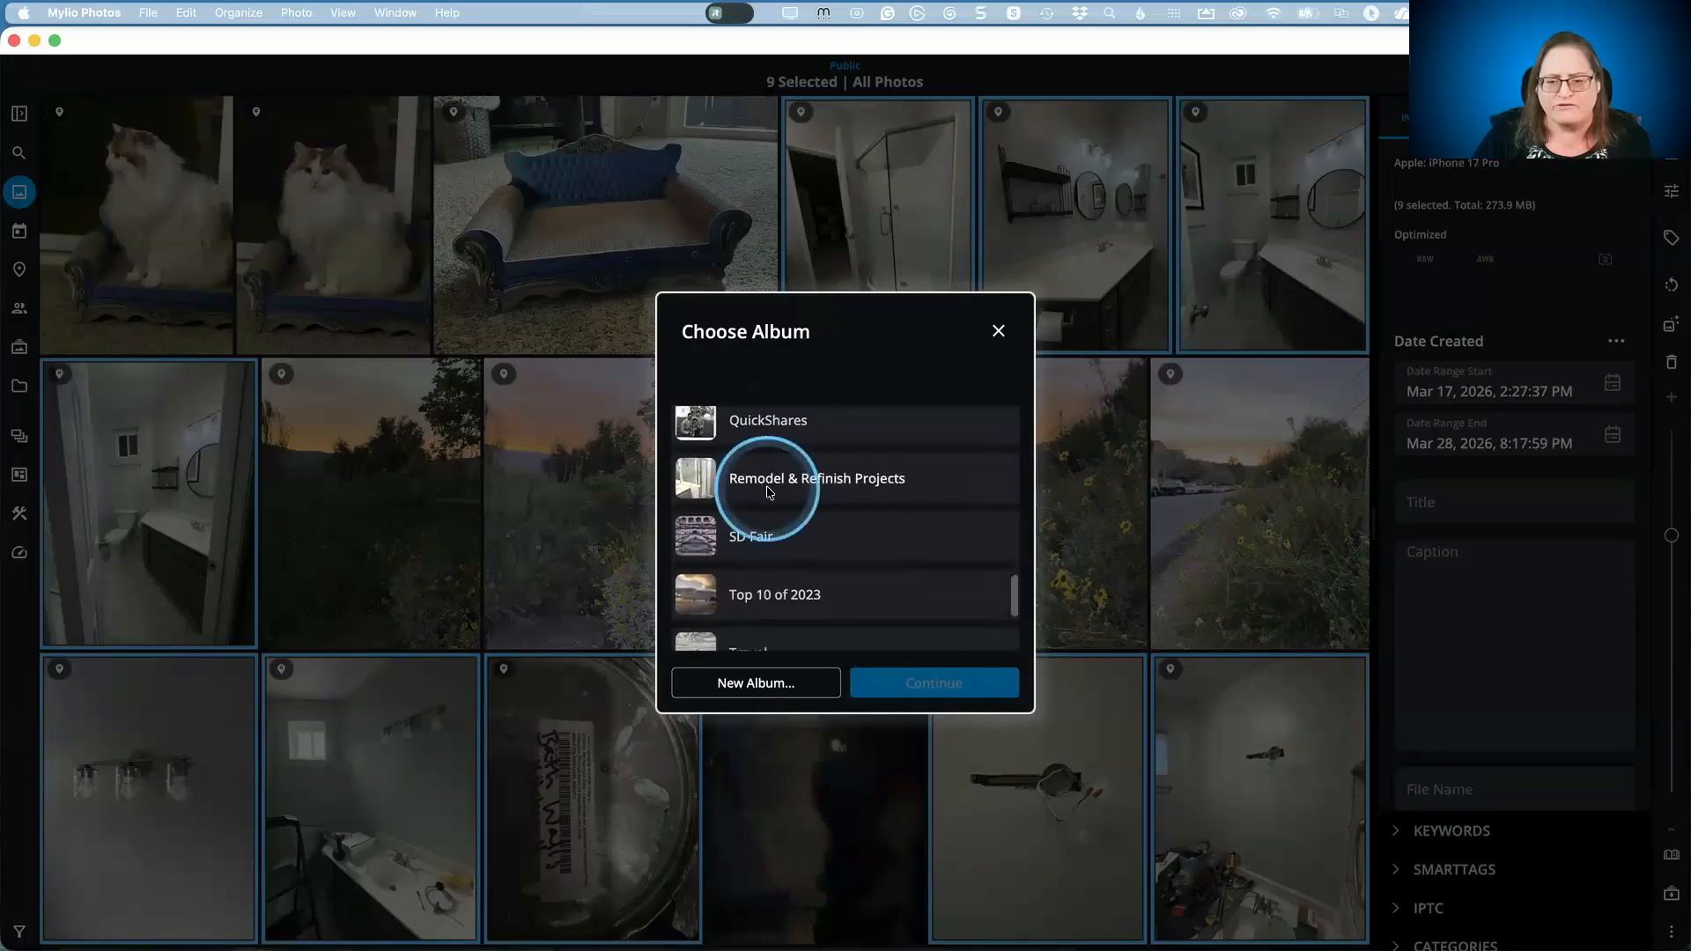
pyautogui.doubleClick(825, 491)
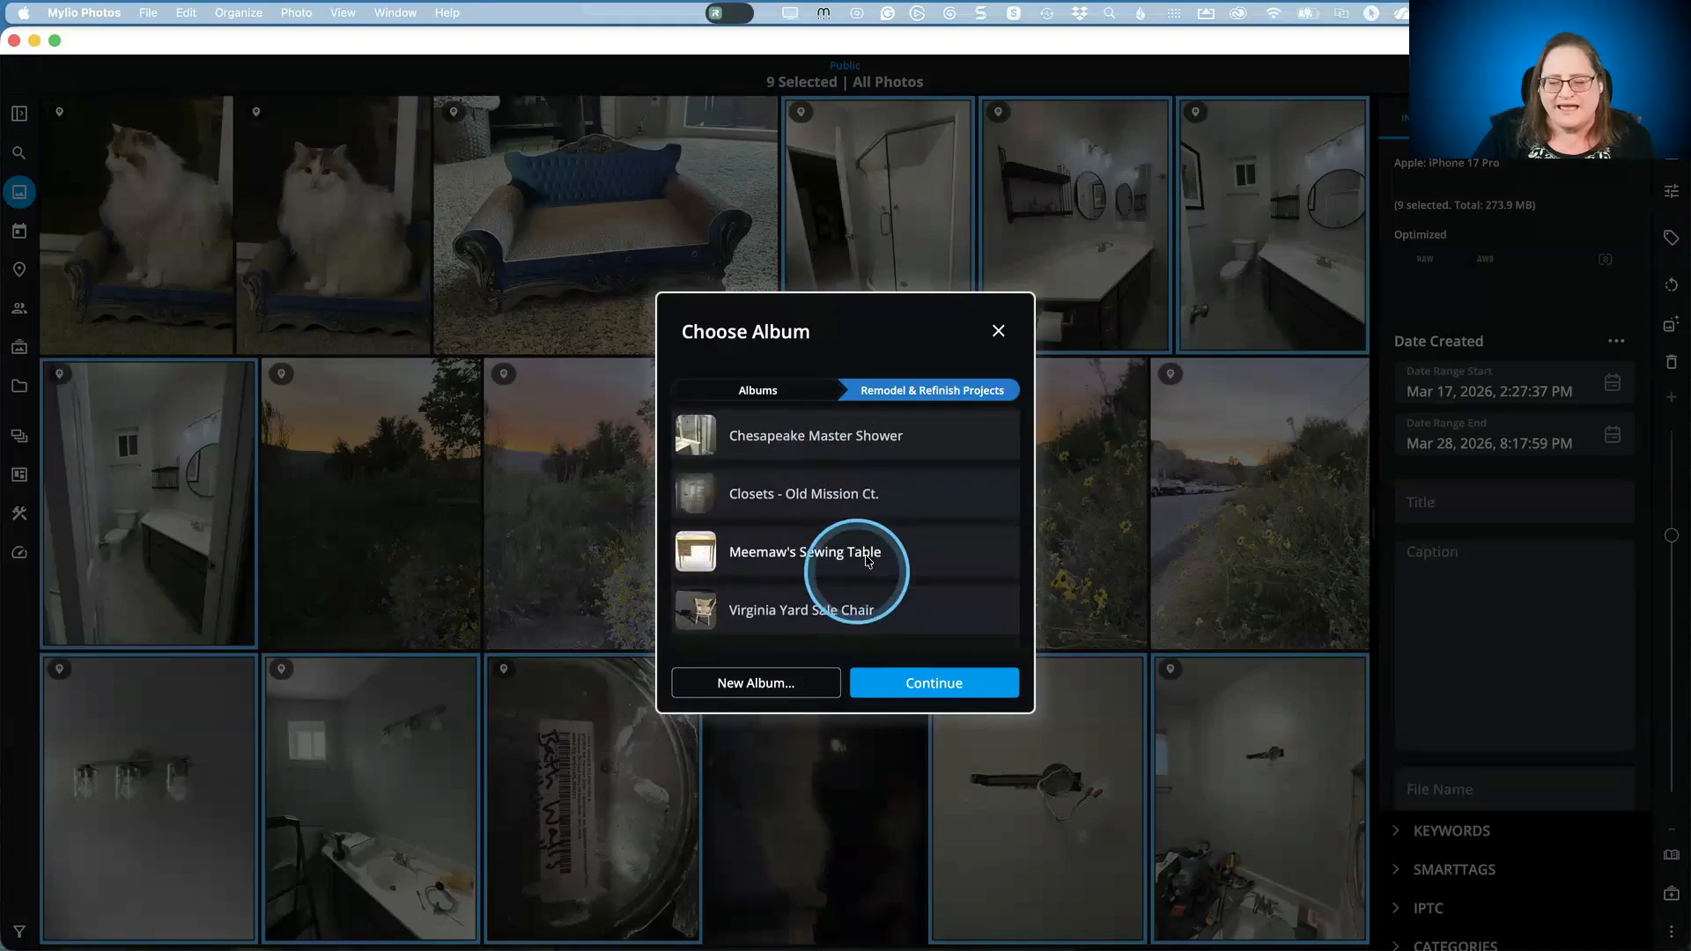
# Step: Create a new album named Office Bathroom inside Remodel & Refinish Projects and add the nine selected photos to it
pyautogui.scroll(-1, 867, 560)
pyautogui.scroll(2, 867, 560)
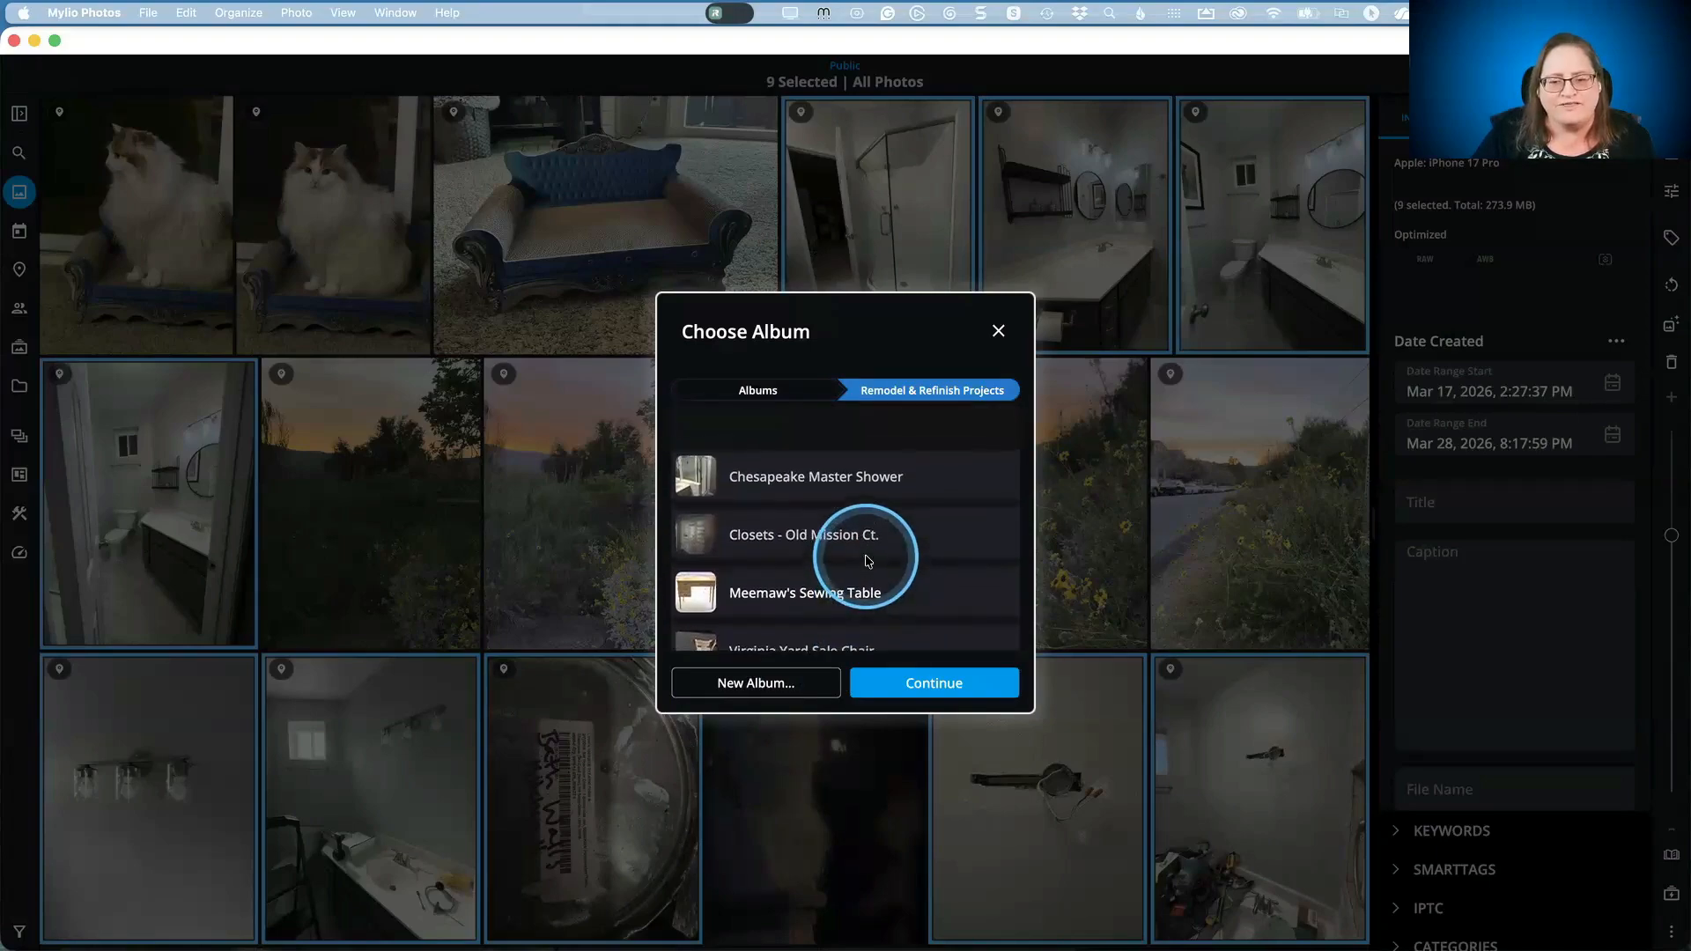
pyautogui.click(764, 690)
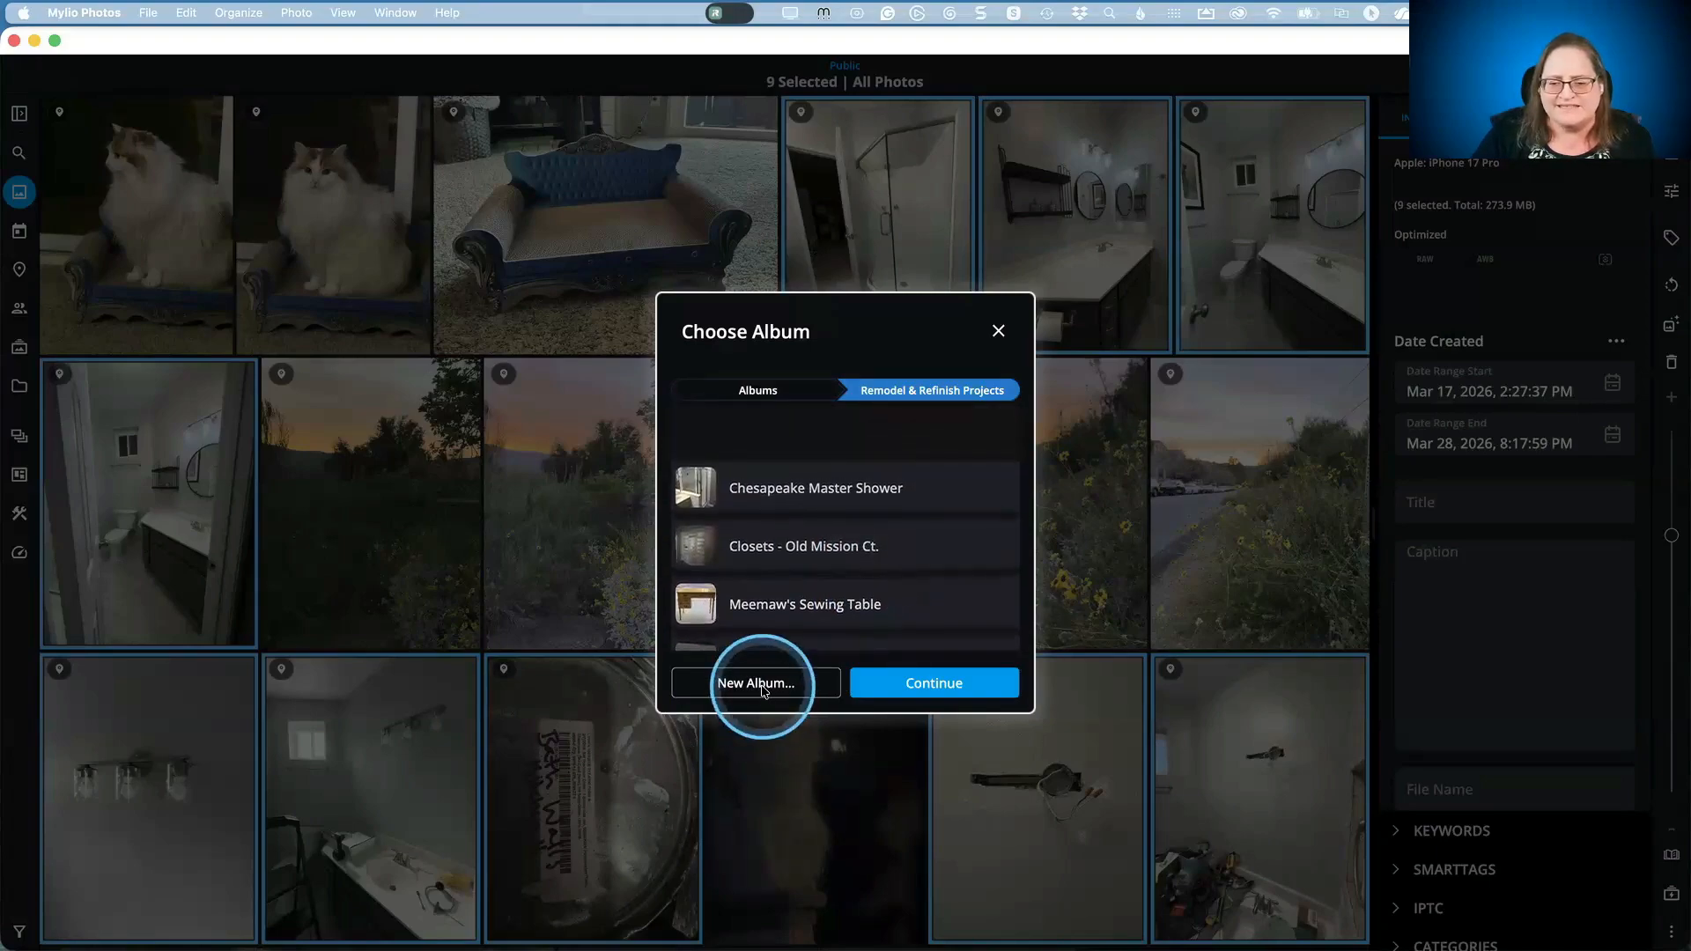
pyautogui.write('Of')
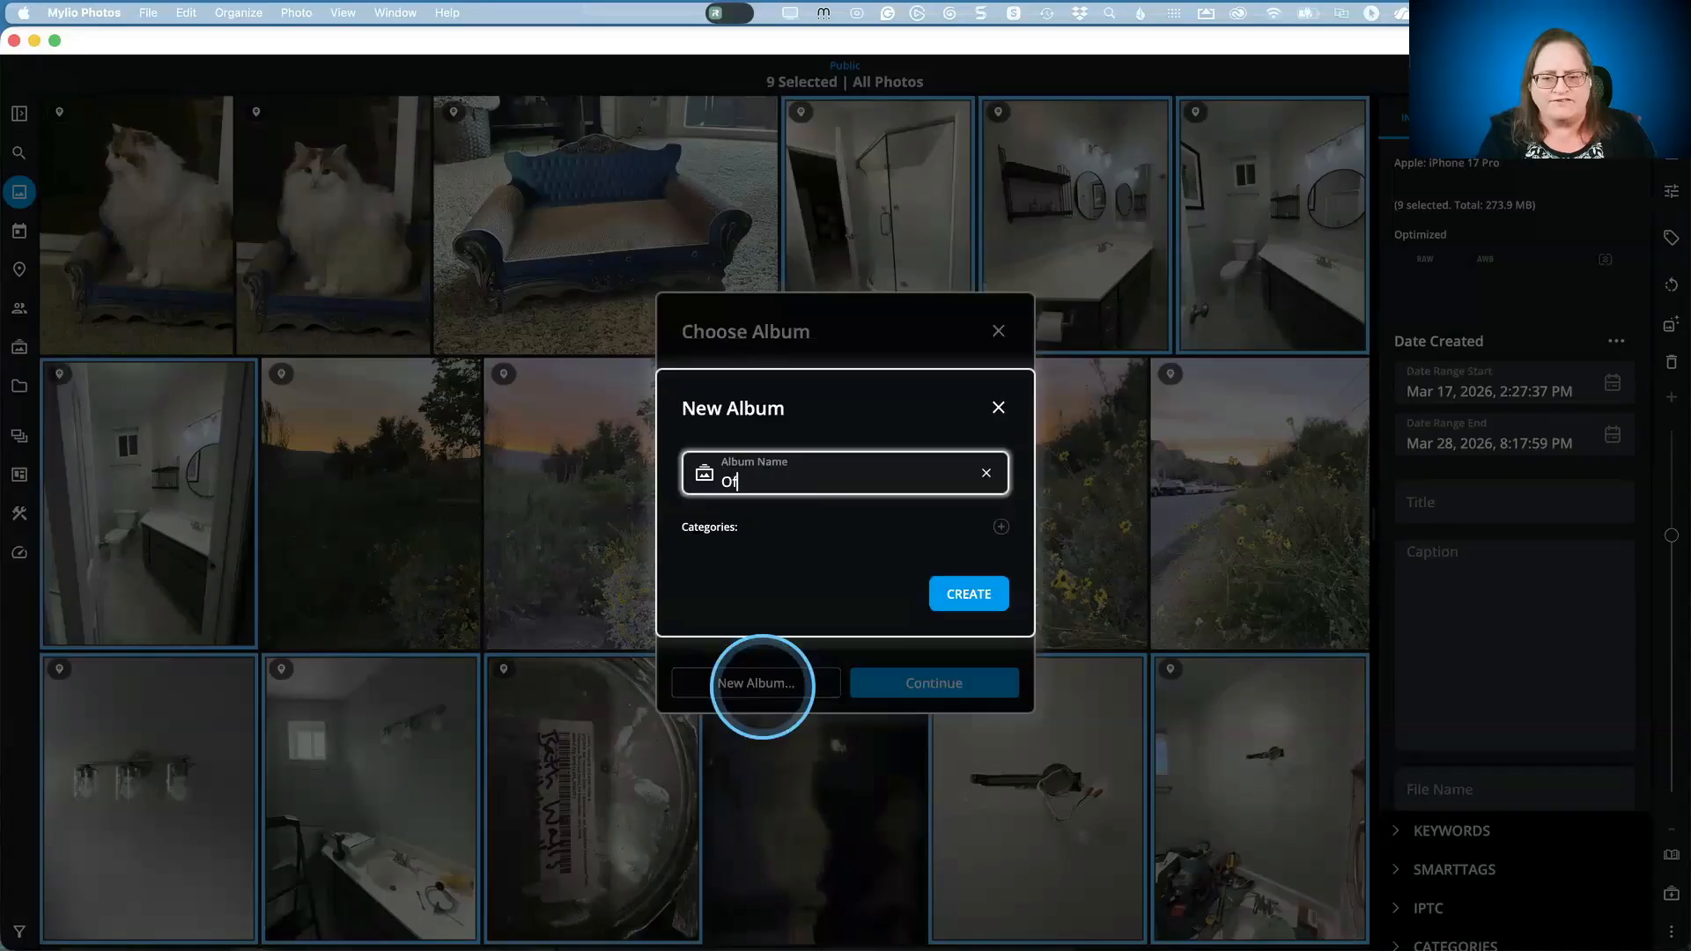
pyautogui.write('fice Bathroom')
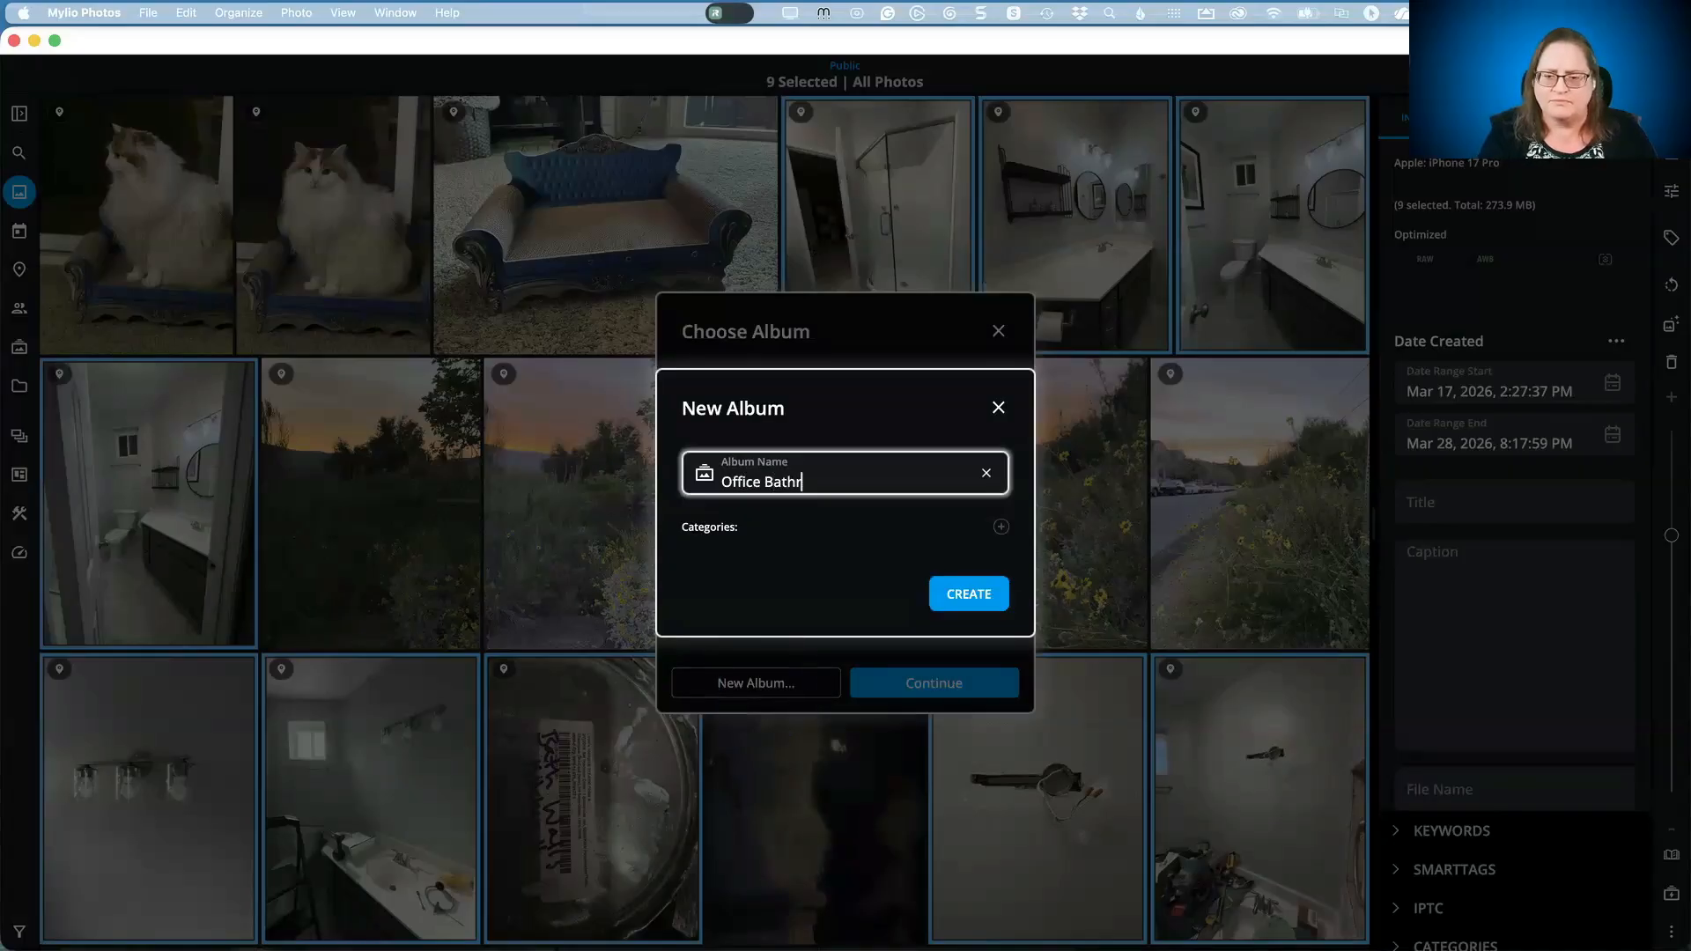
pyautogui.click(966, 606)
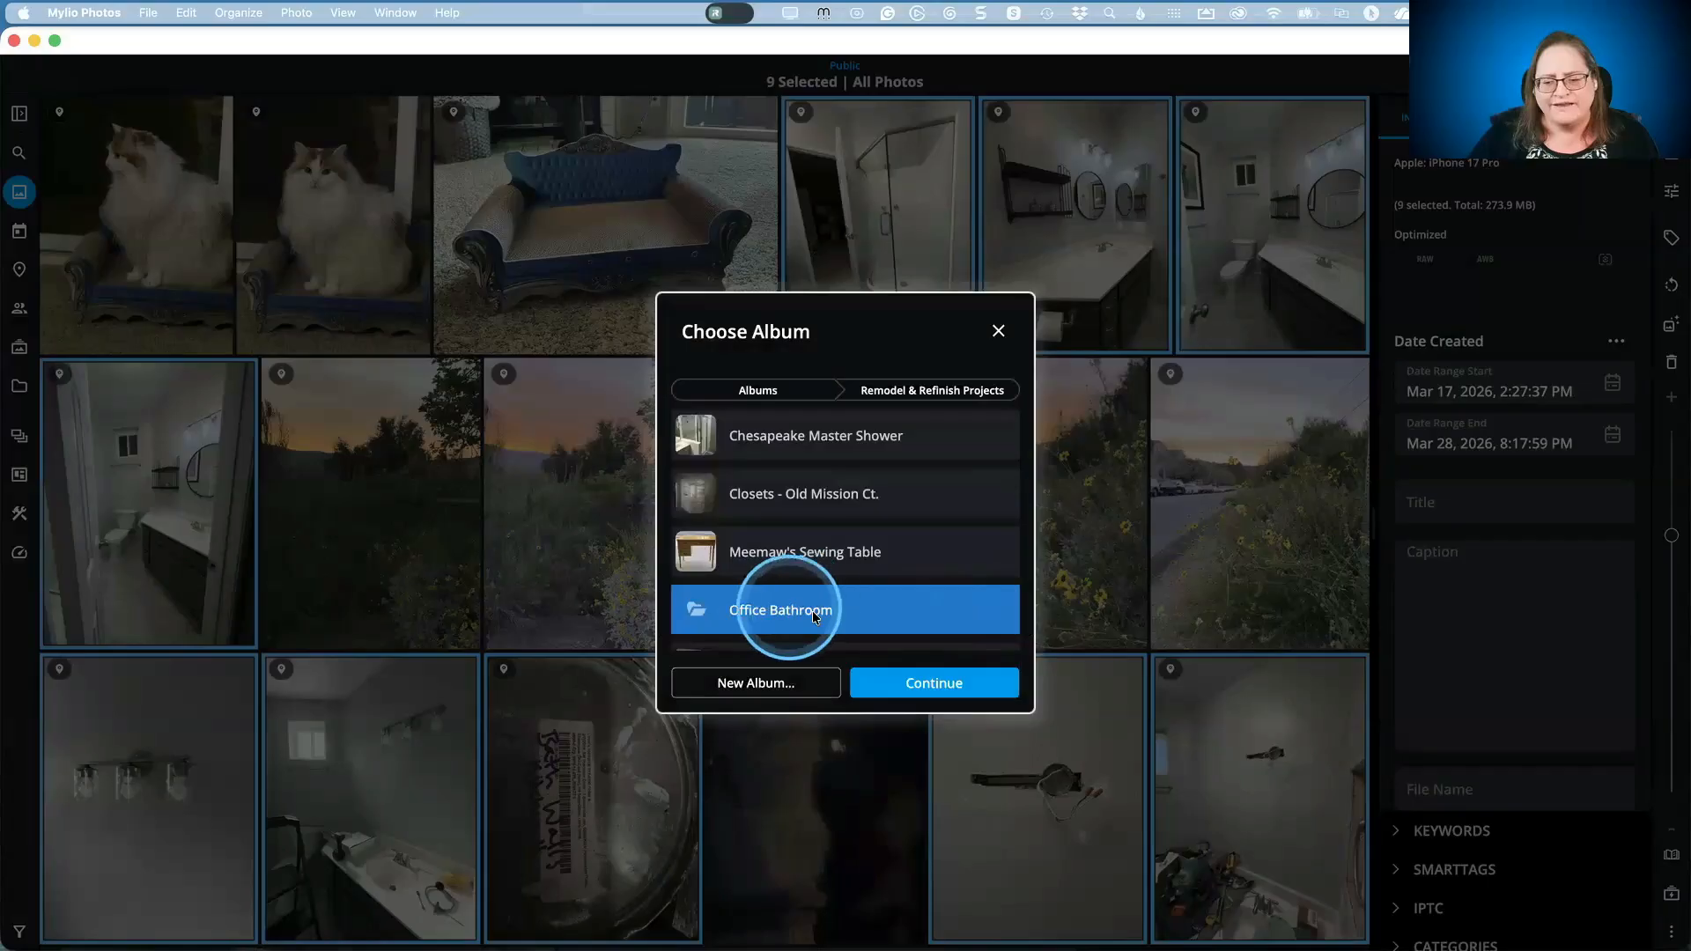
pyautogui.click(960, 687)
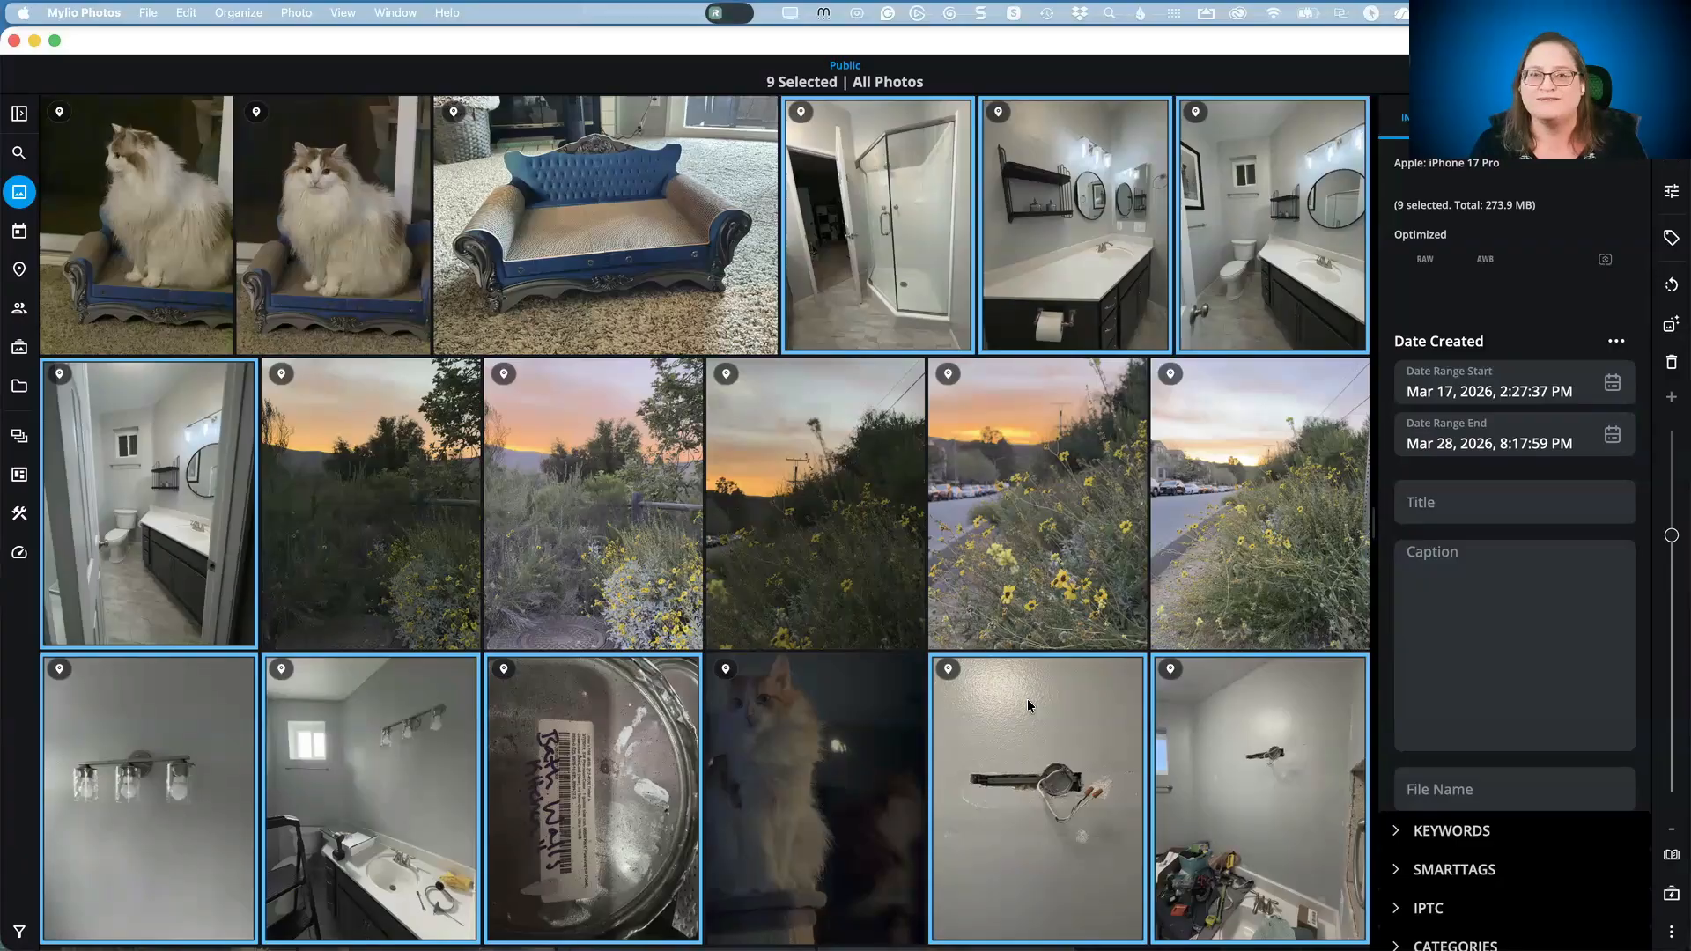
# Step: Check the Everyday Actions slide in Preview and, back in Mylio Photos, open the Photos folder of My Family Library
pyautogui.press('super+Tab')
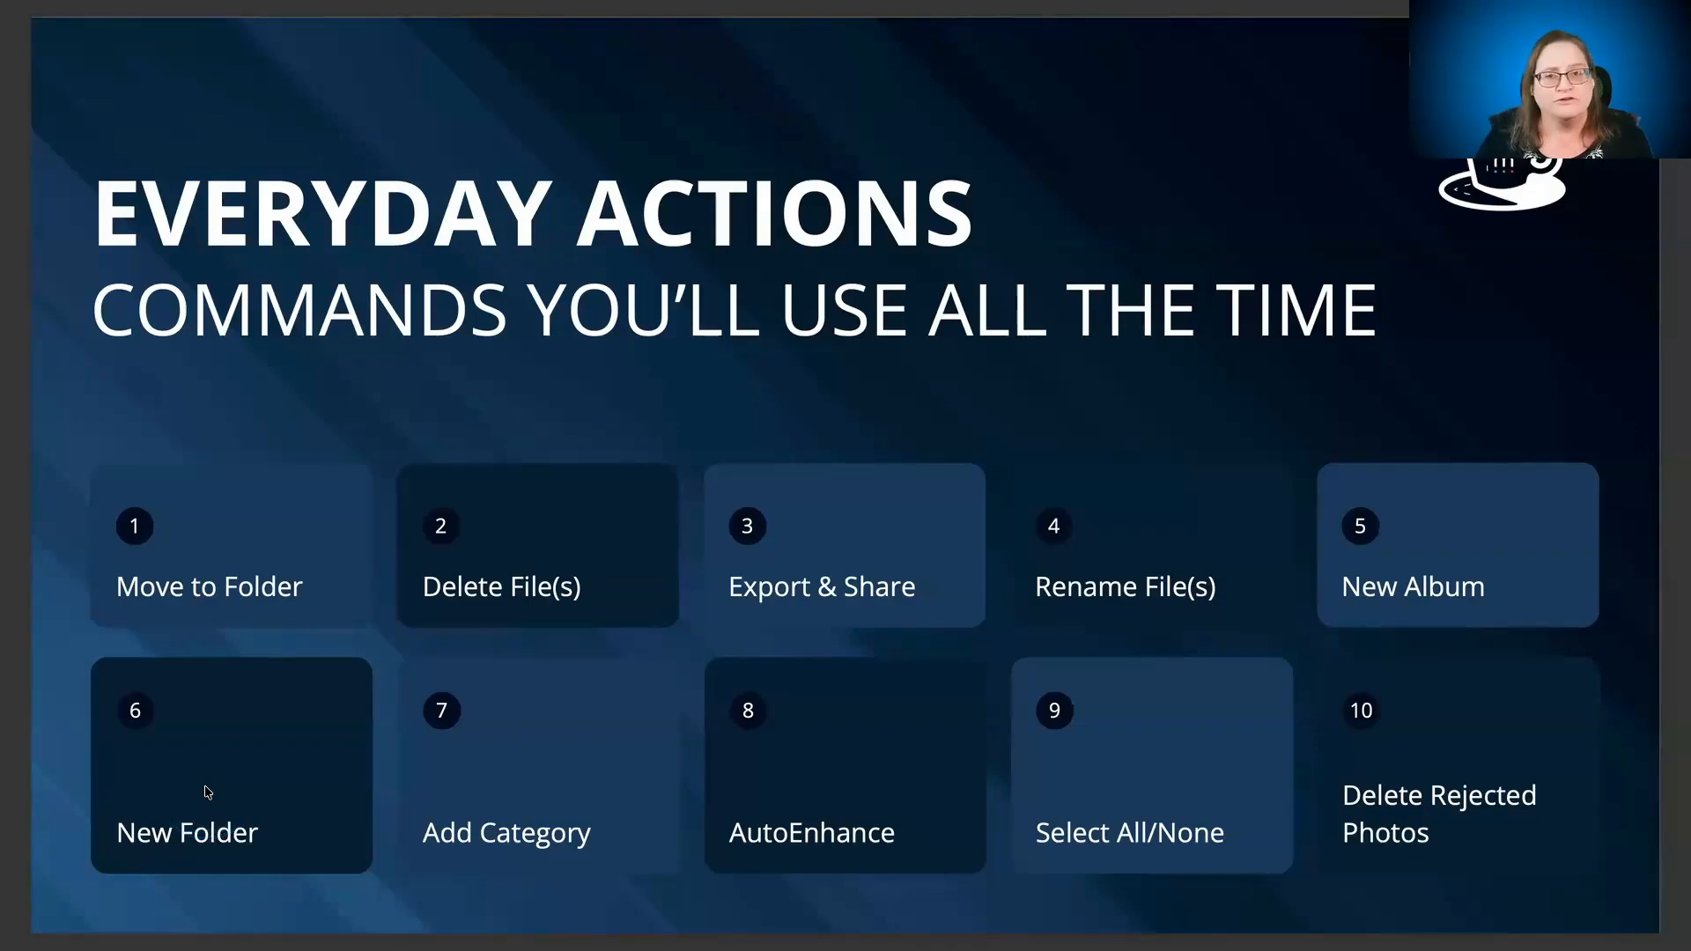
pyautogui.press('super+Tab')
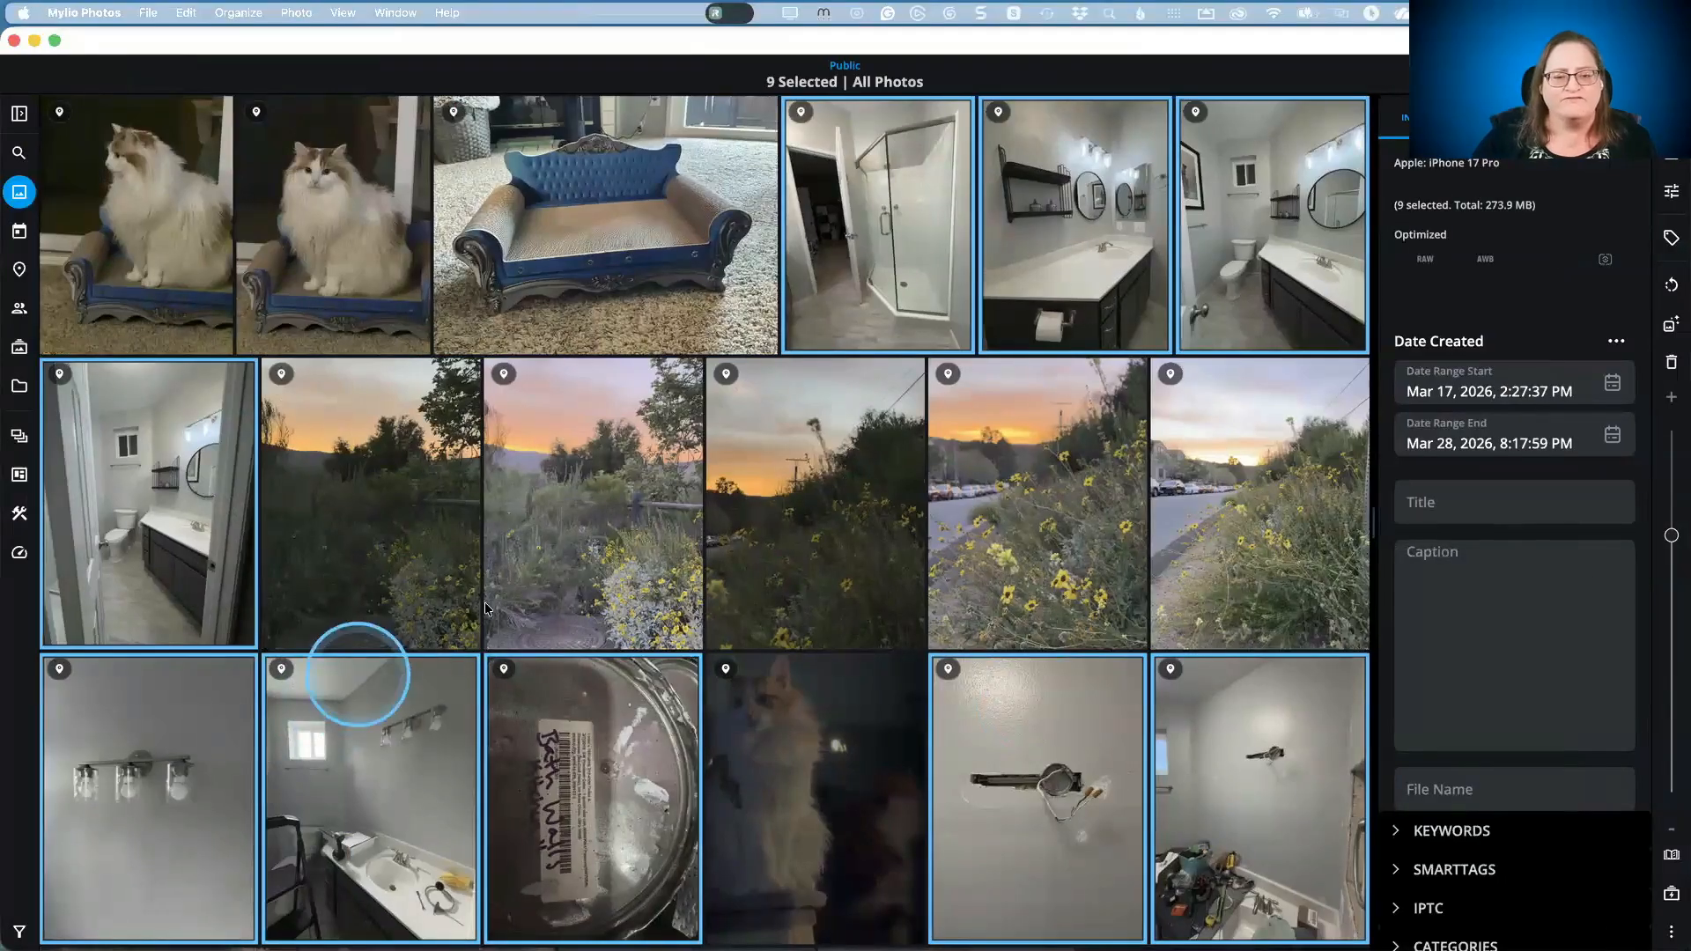
pyautogui.click(19, 385)
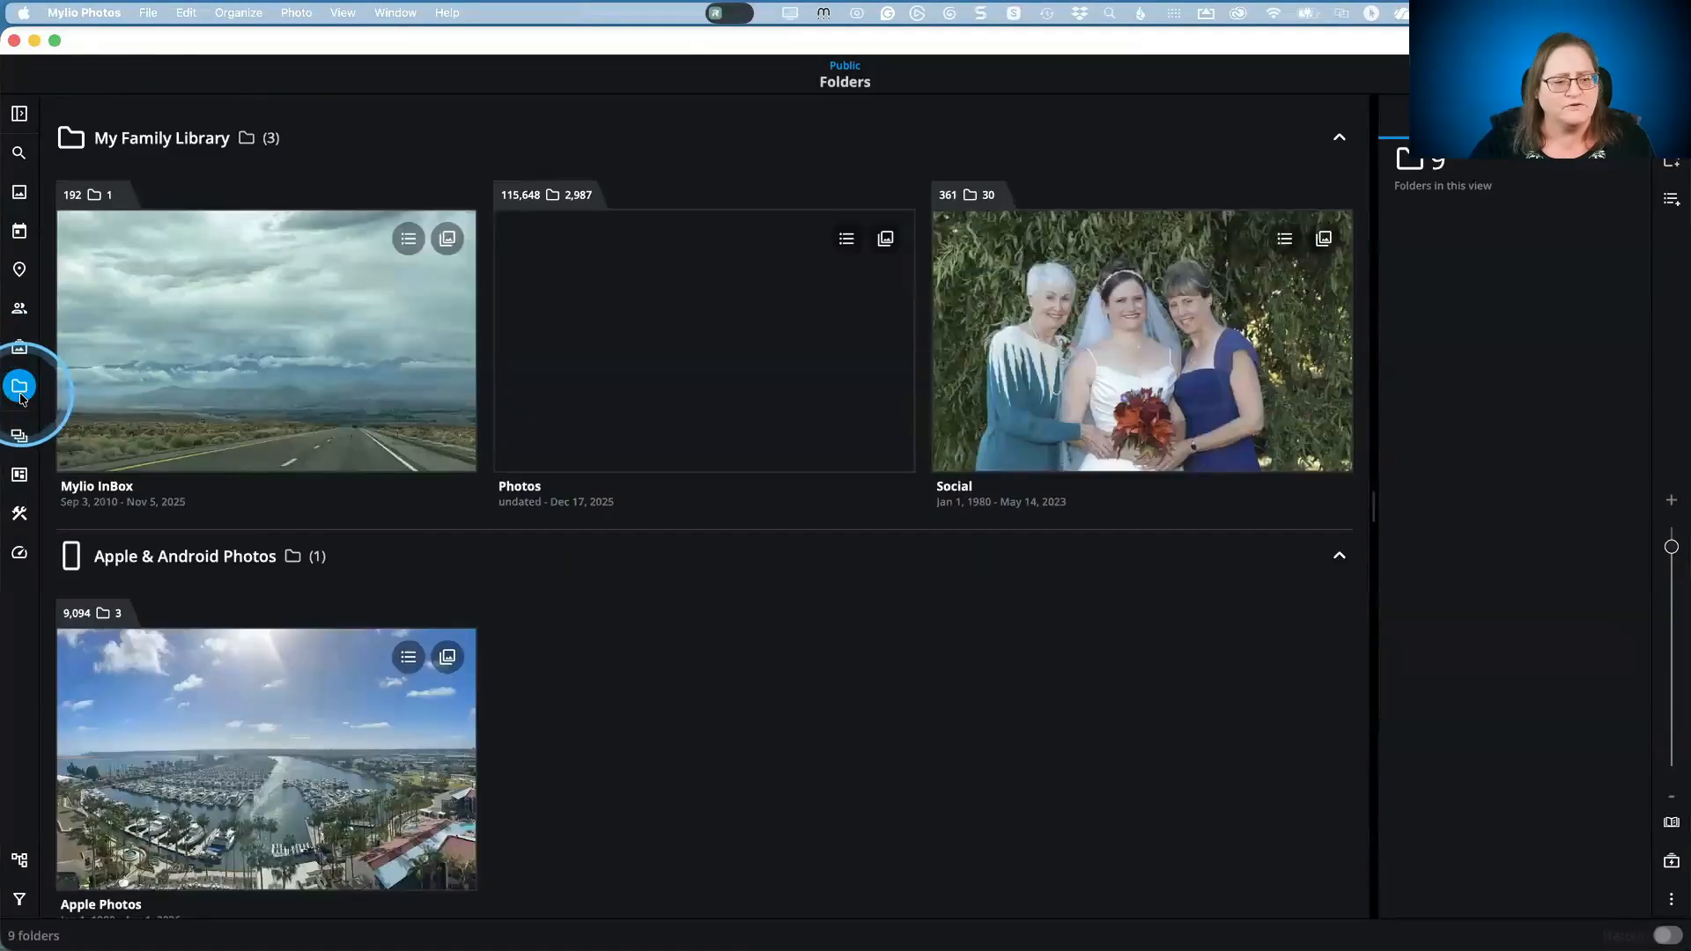
pyautogui.doubleClick(726, 398)
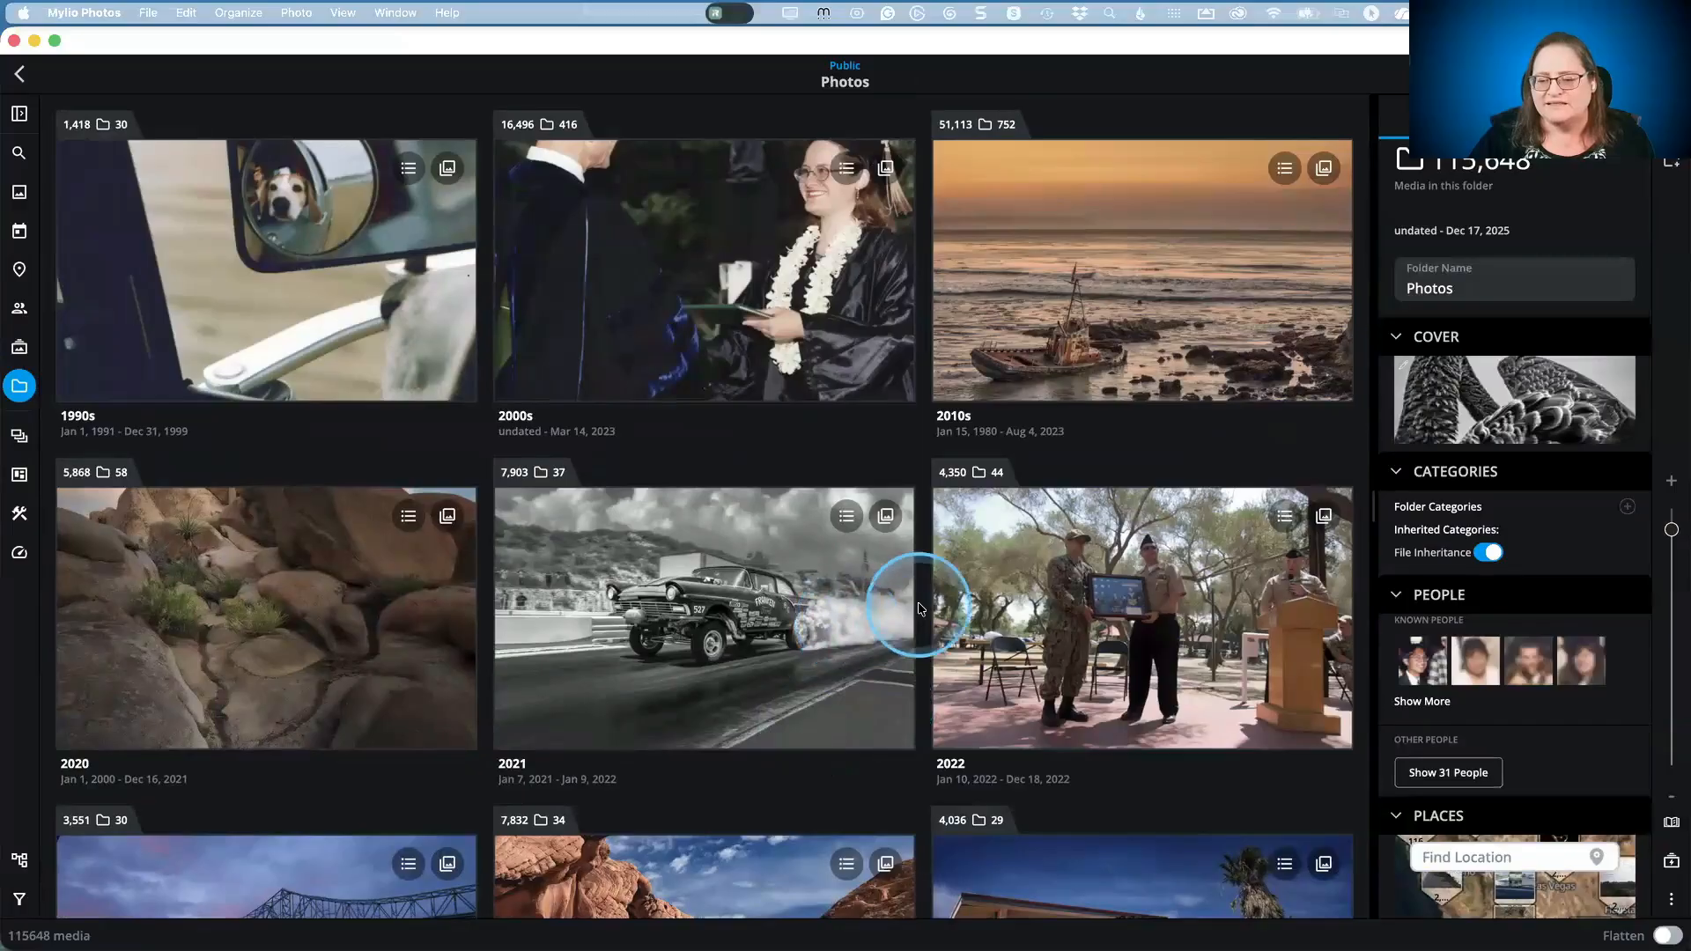
# Step: Select the 2025 folder and review the folder commands in its Actions Menu, including New Folder, without running any
pyautogui.scroll(-5, 918, 608)
pyautogui.scroll(-2, 919, 607)
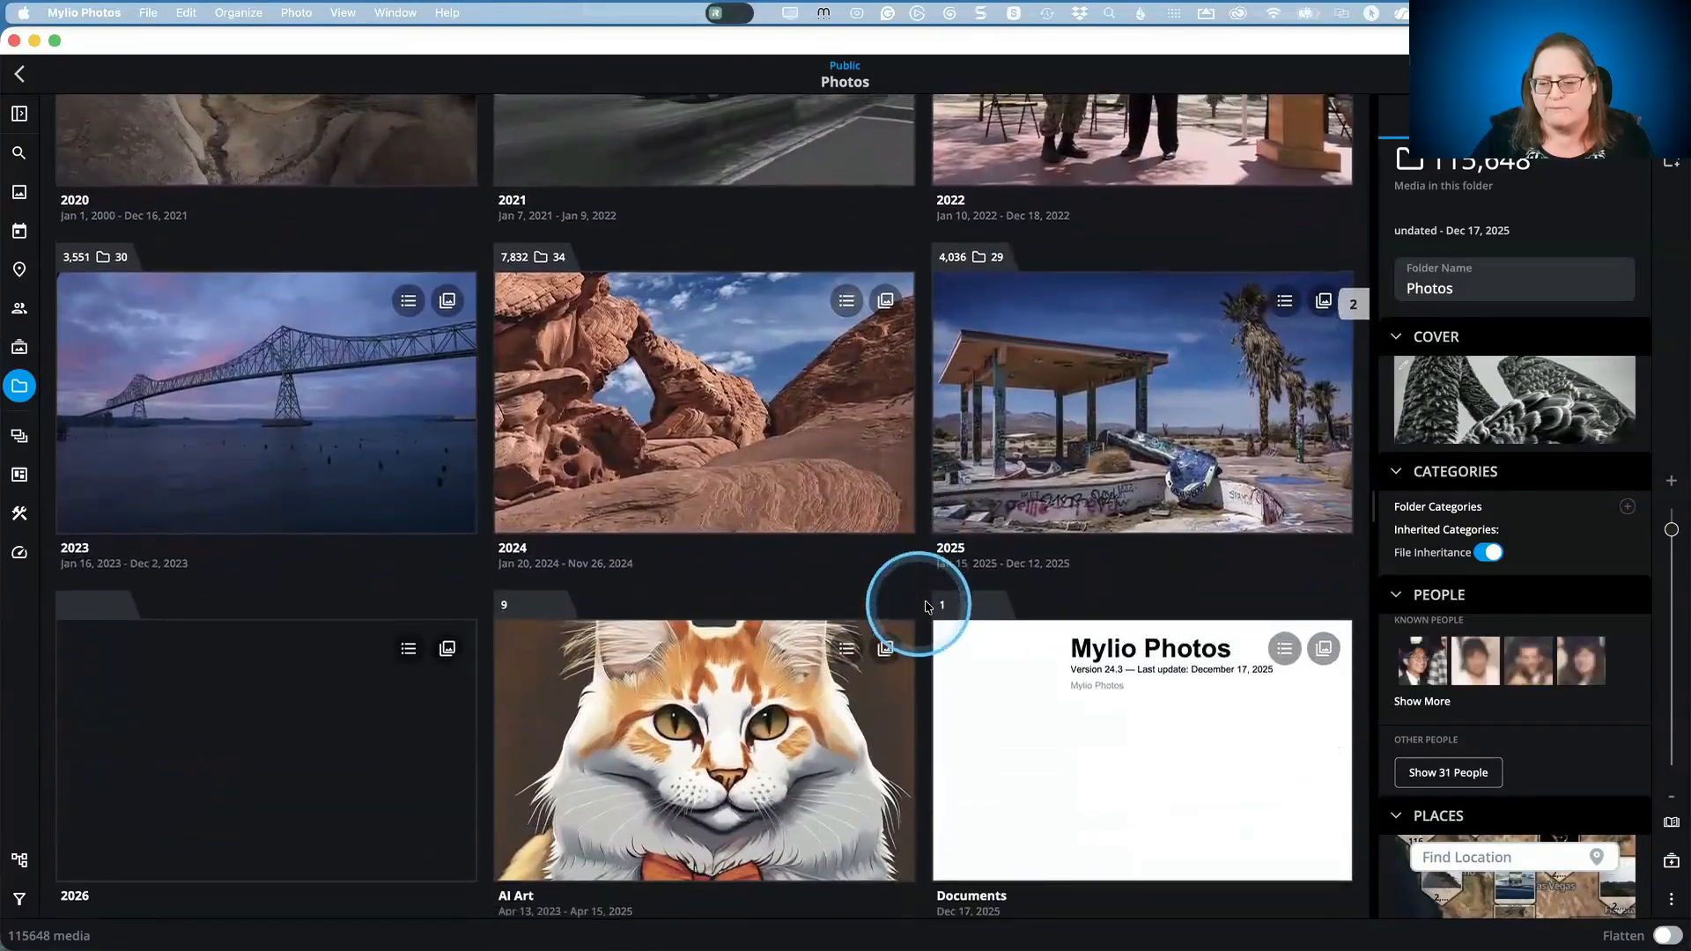
pyautogui.click(1223, 415)
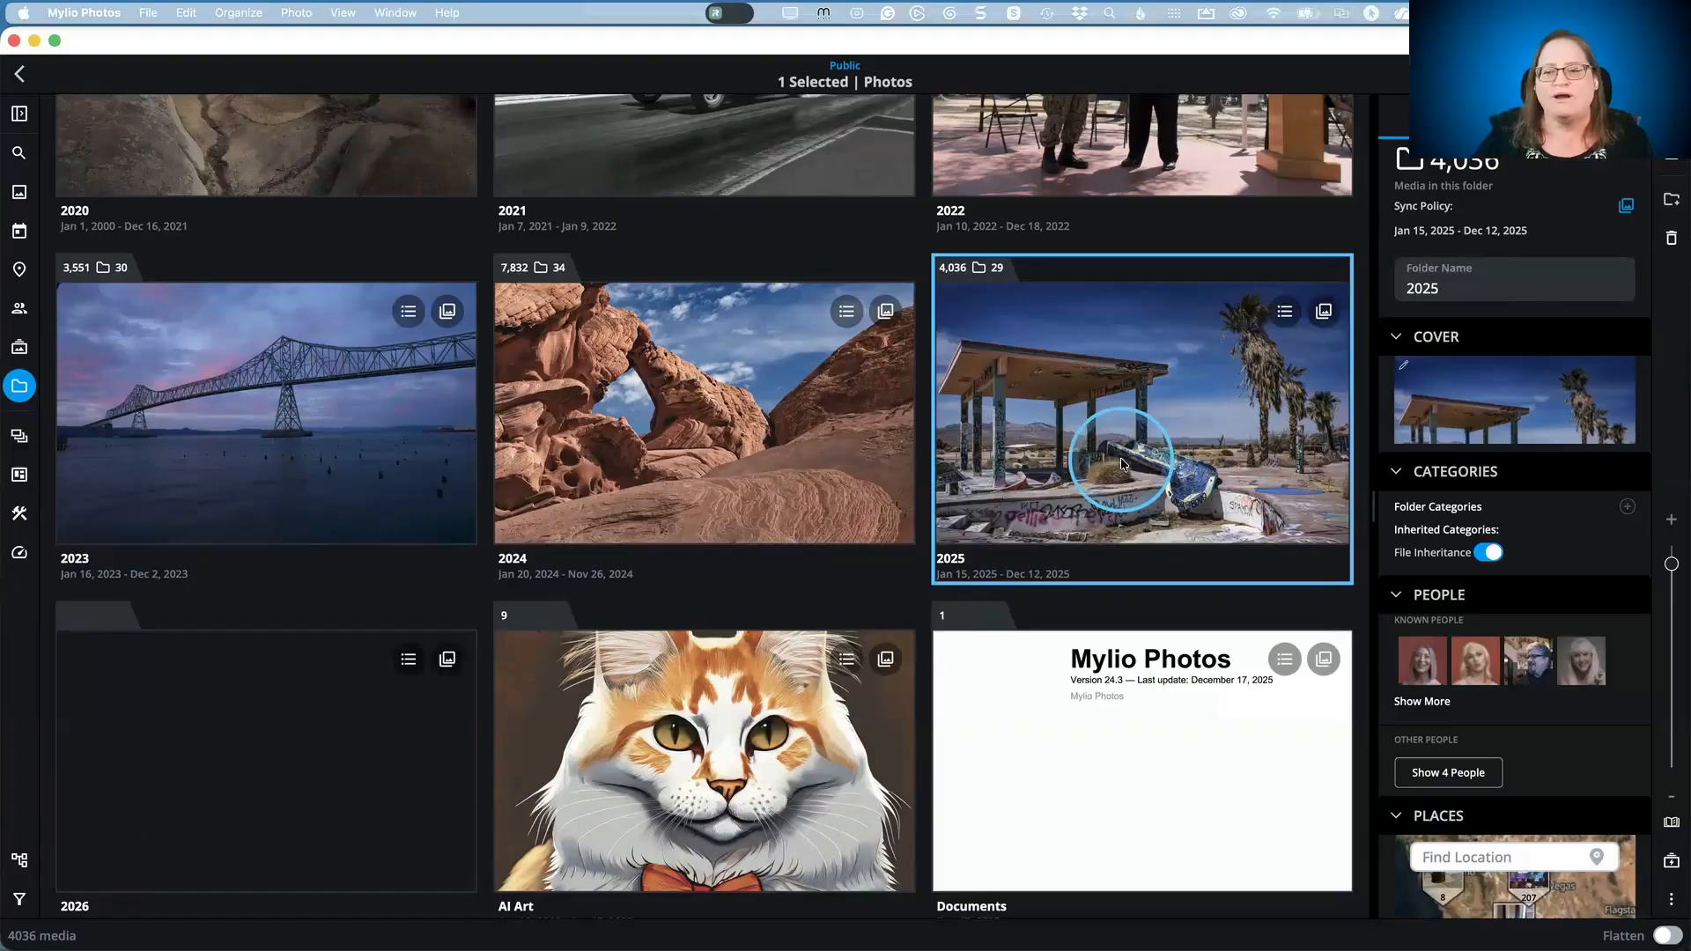
pyautogui.click(1073, 426)
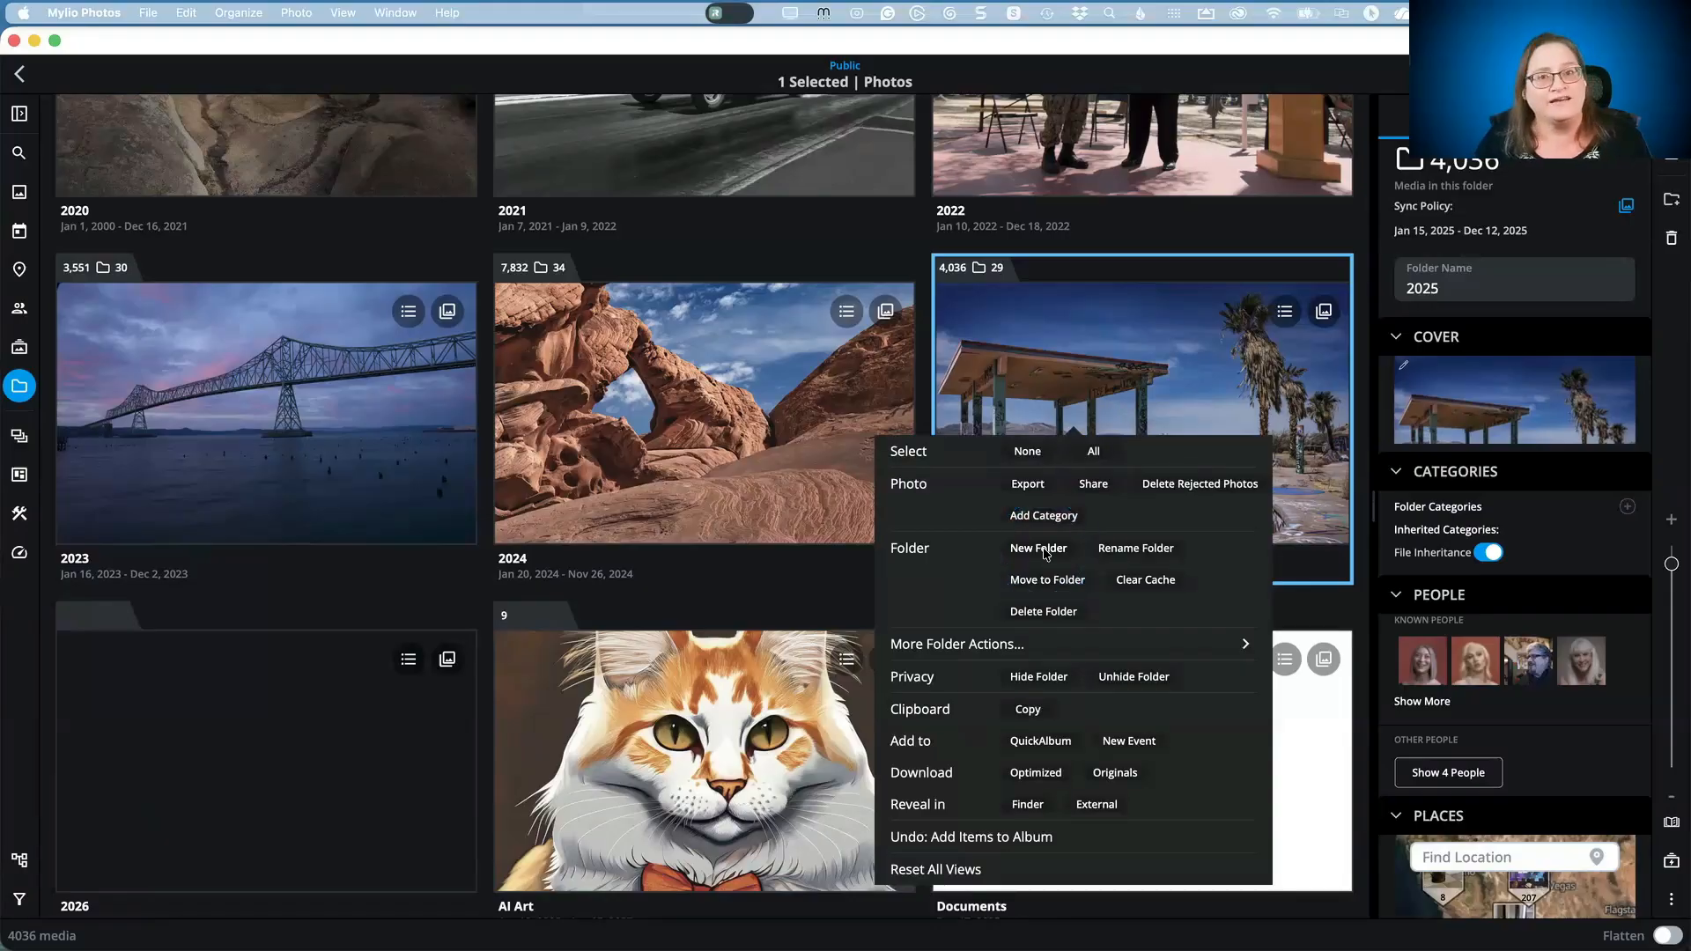
pyautogui.click(1044, 362)
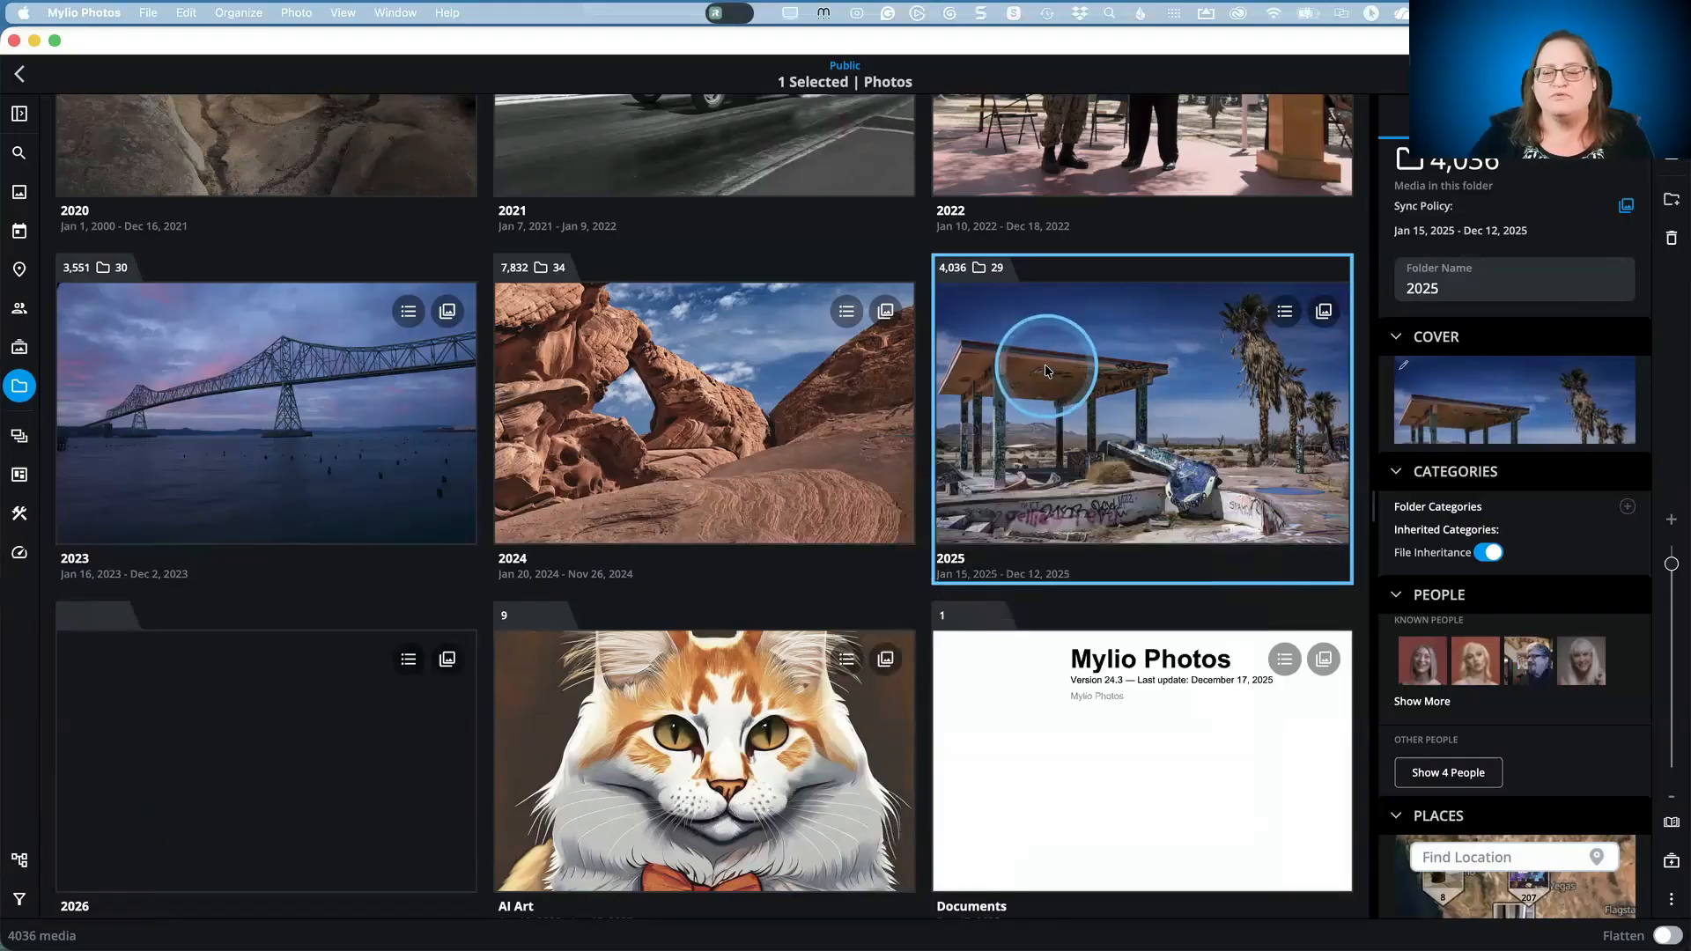
# Step: Check the slide in Preview and, back in Mylio Photos, view the 2024 folder's category options and its Actions Menu
pyautogui.press('super+Tab')
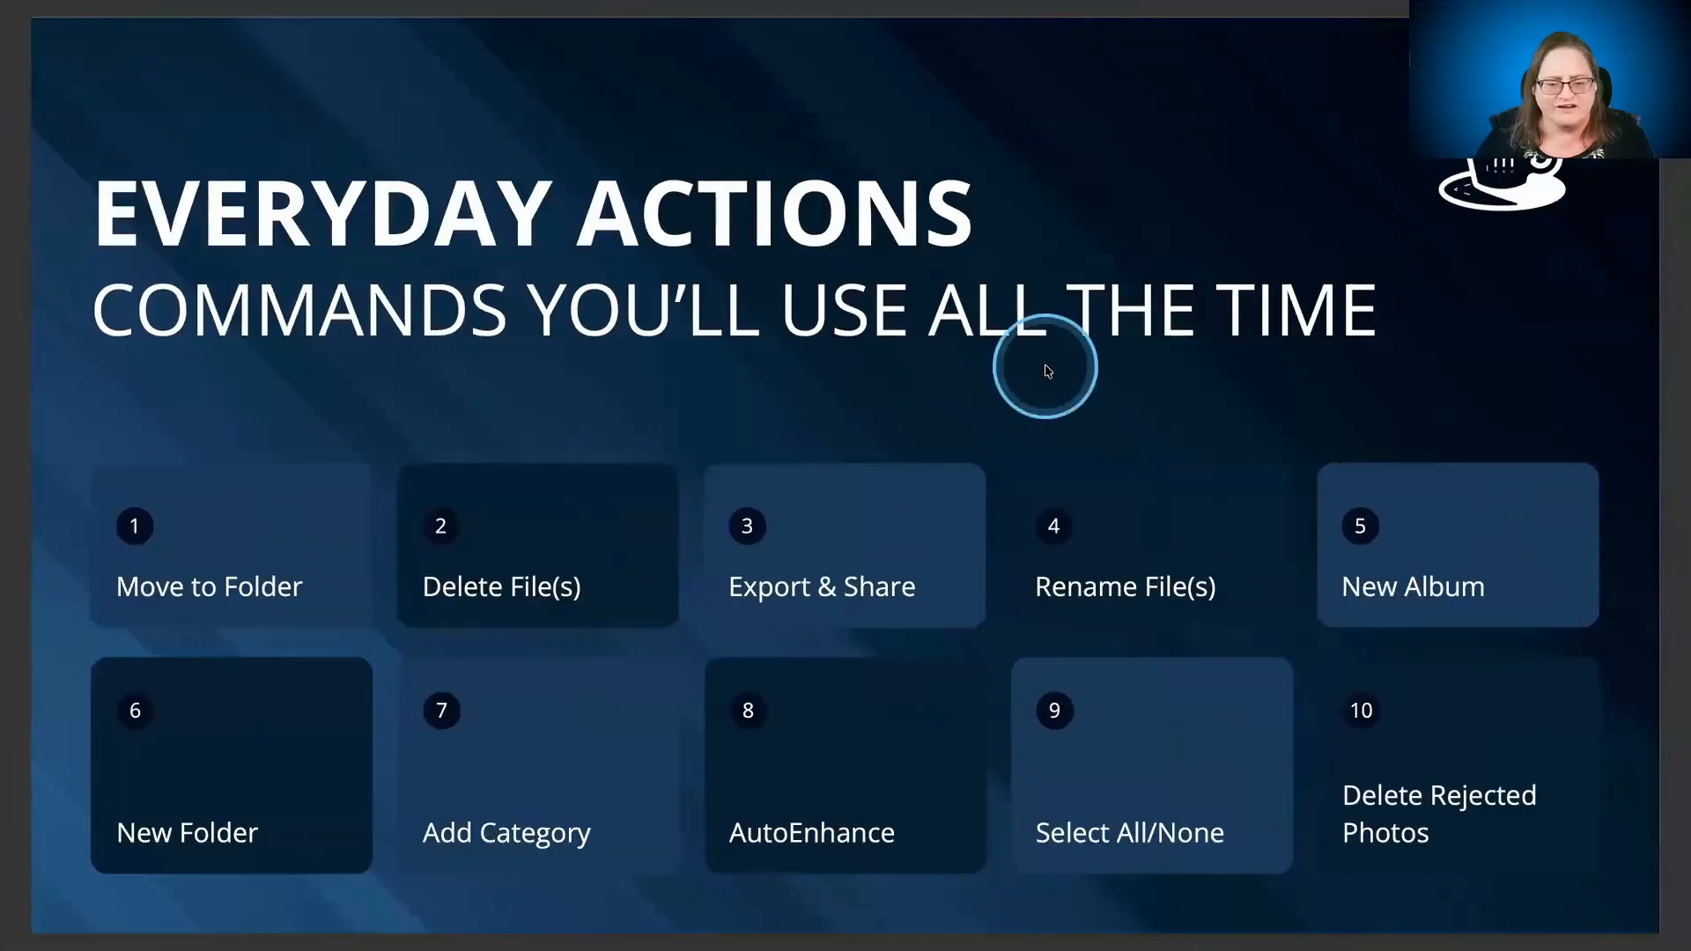
pyautogui.click(560, 805)
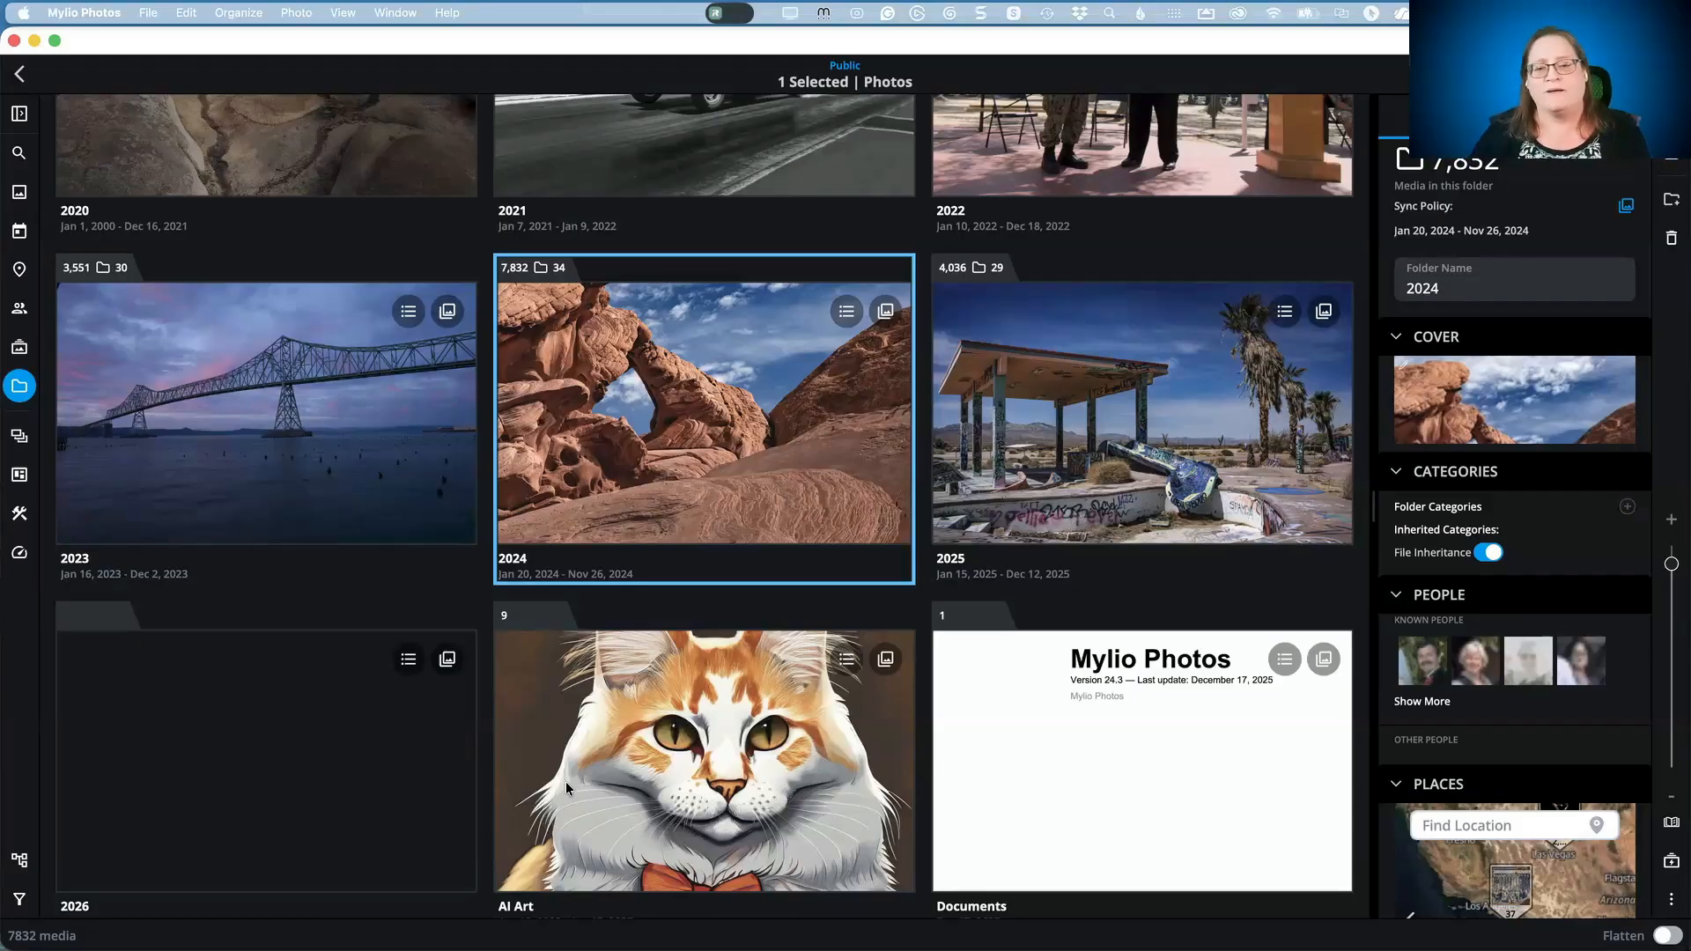
pyautogui.click(849, 313)
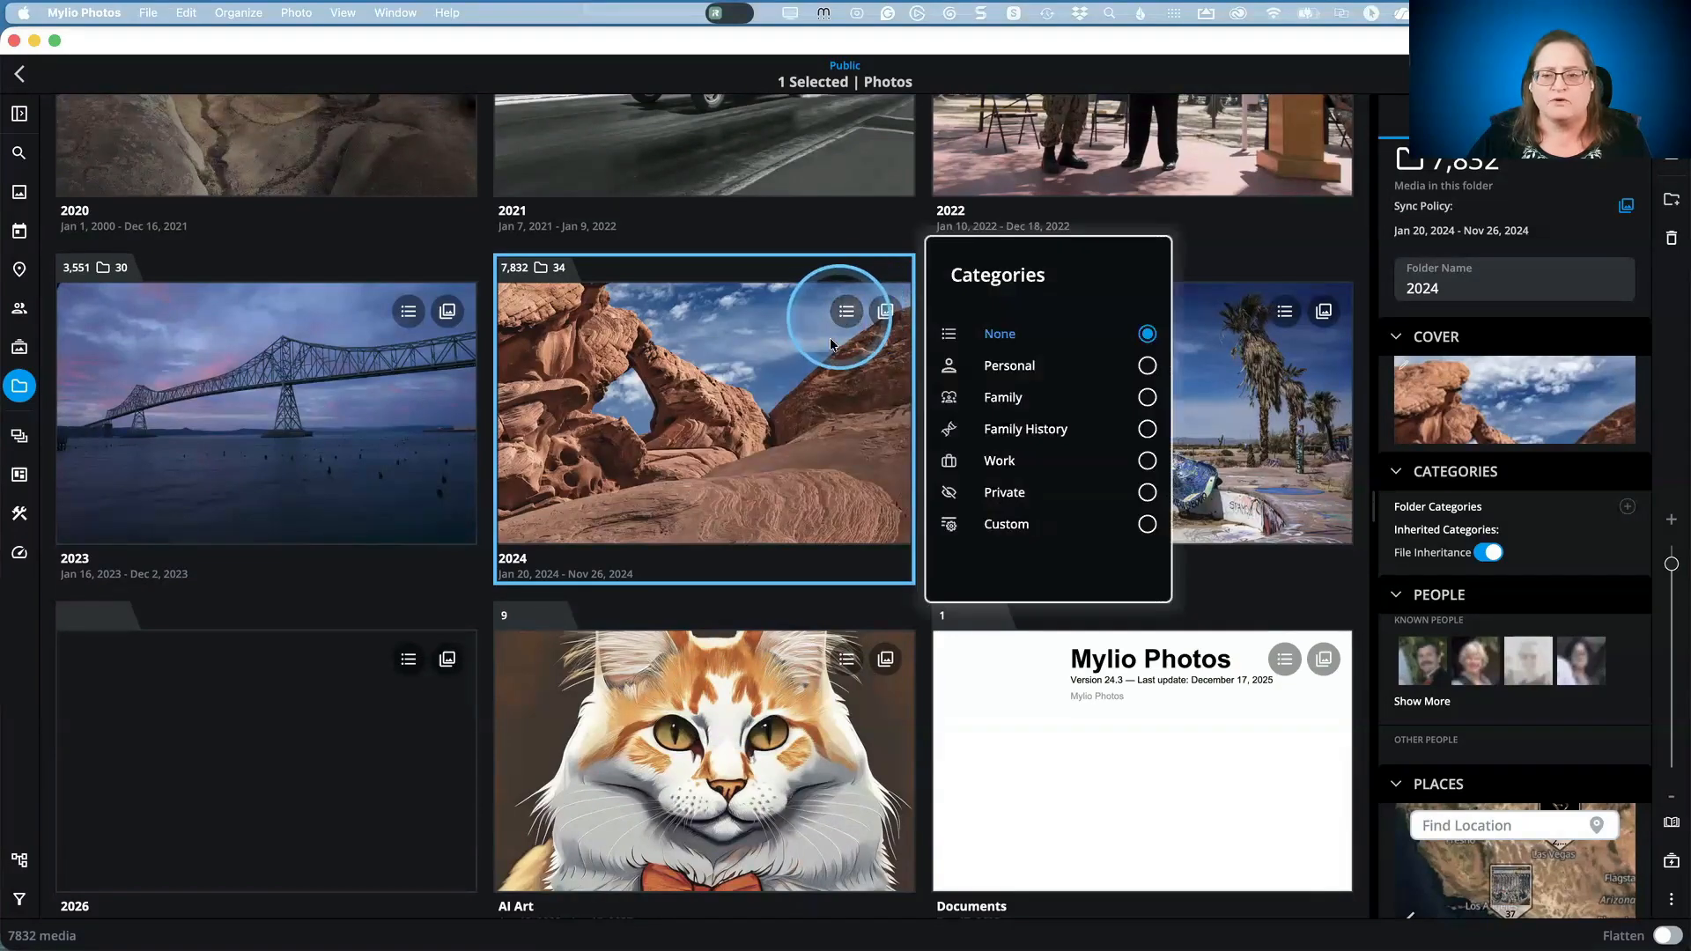
pyautogui.click(734, 396)
pyautogui.rightClick(734, 394)
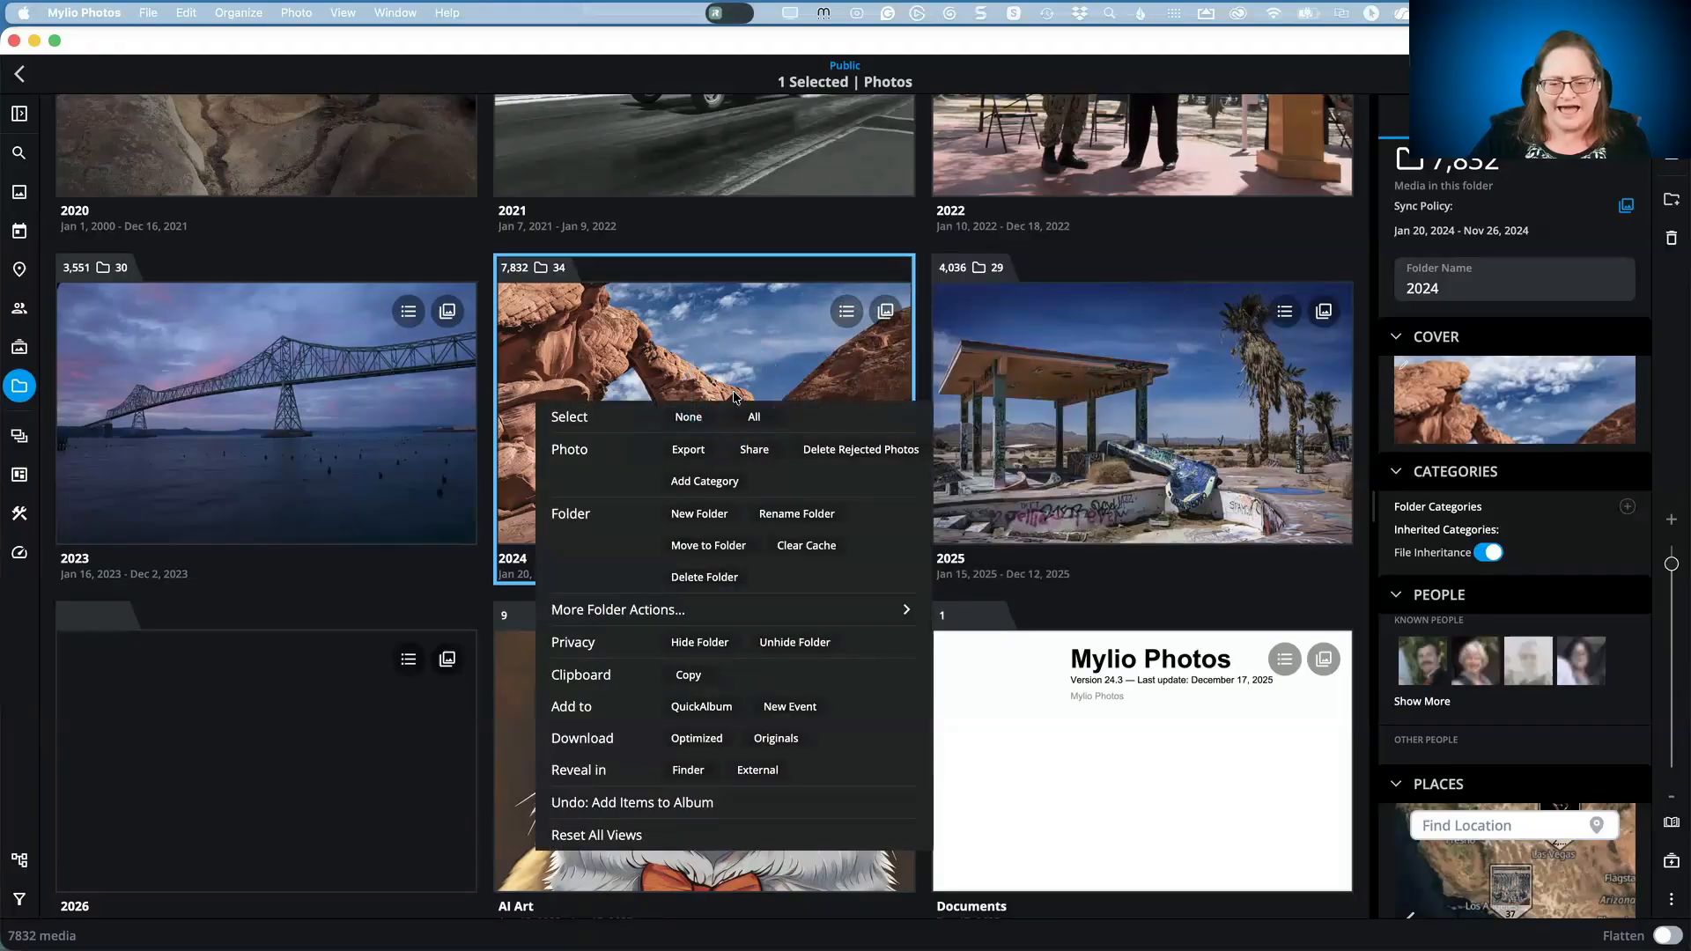
# Step: Open the 2024-01-23 Mission Trails folder inside 2024 and select three adjacent photos, from the pink cloud photo to the blue sky one
pyautogui.doubleClick(678, 314)
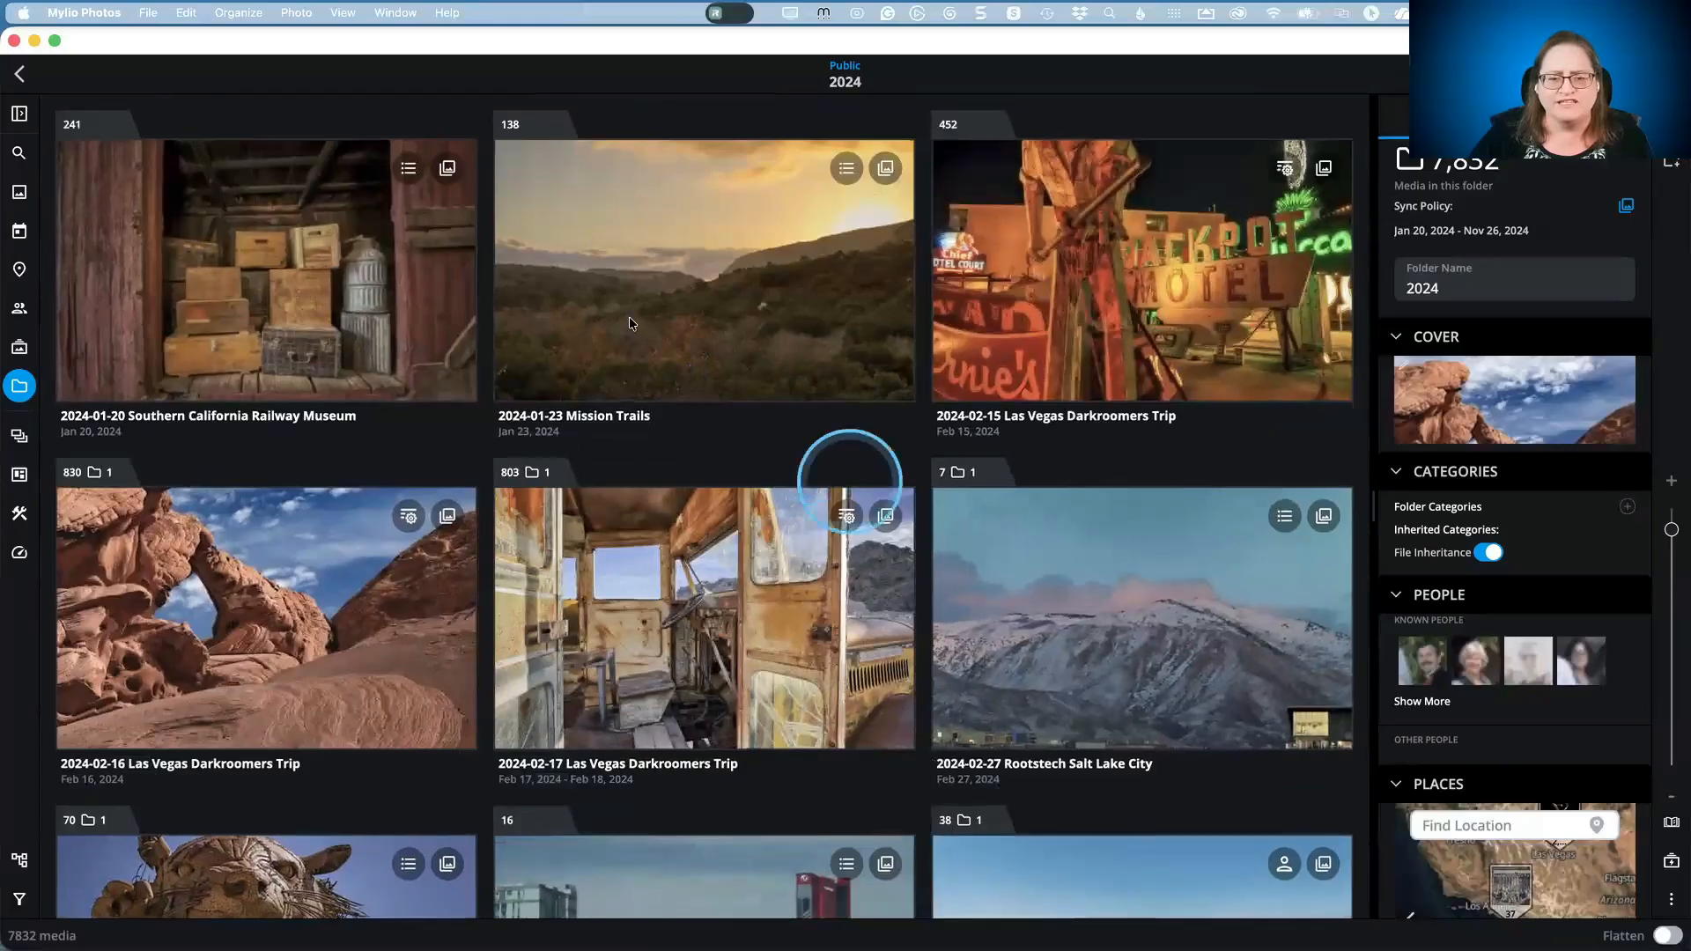
pyautogui.doubleClick(555, 313)
pyautogui.click(688, 370)
pyautogui.keyDown('shift'); pyautogui.click(1200, 420); pyautogui.keyUp('shift')
# Step: View the categories offered by Add Category for the three selected photos and close the list without applying any
pyautogui.rightClick(1201, 421)
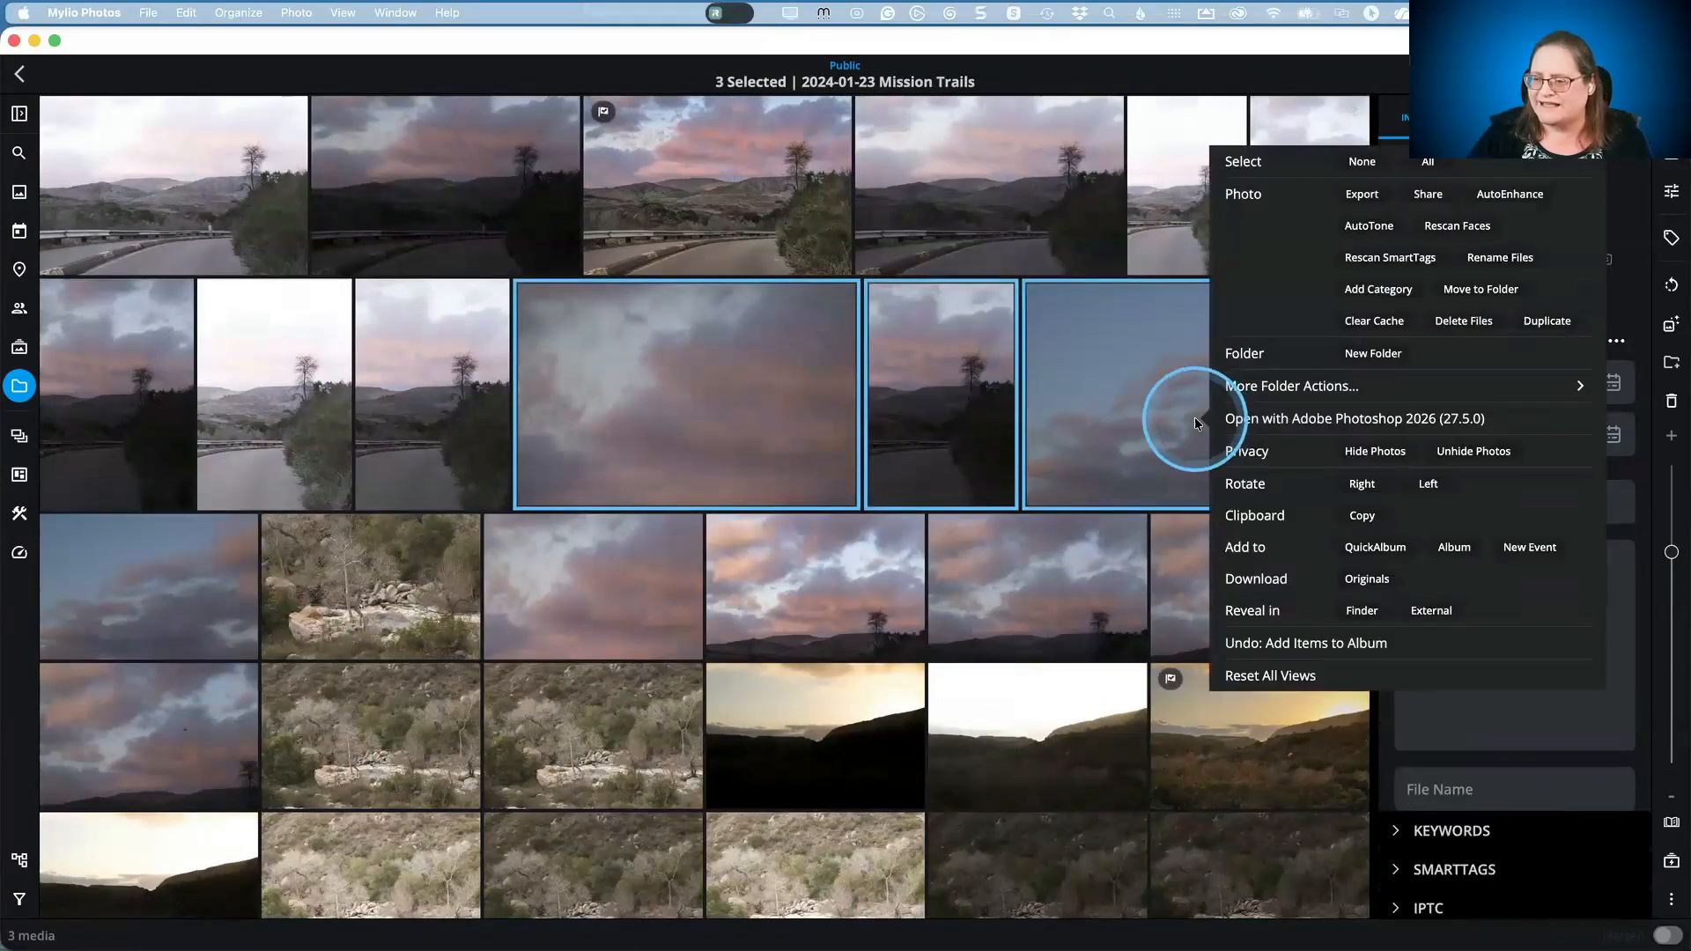
pyautogui.click(1366, 288)
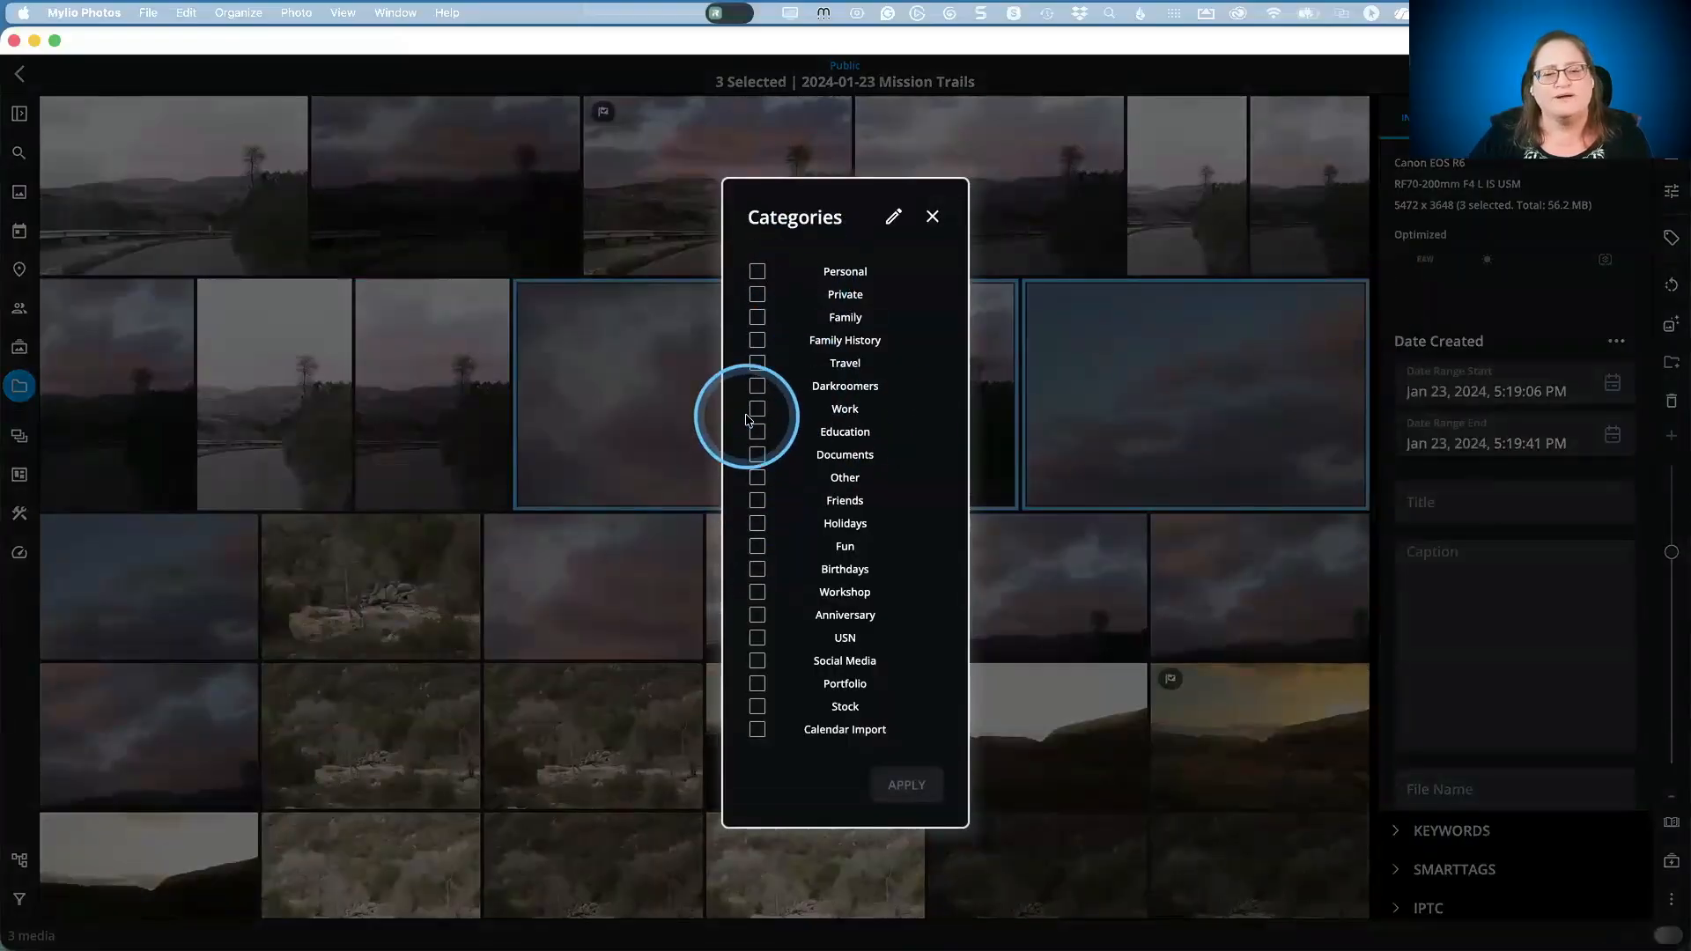
pyautogui.click(932, 217)
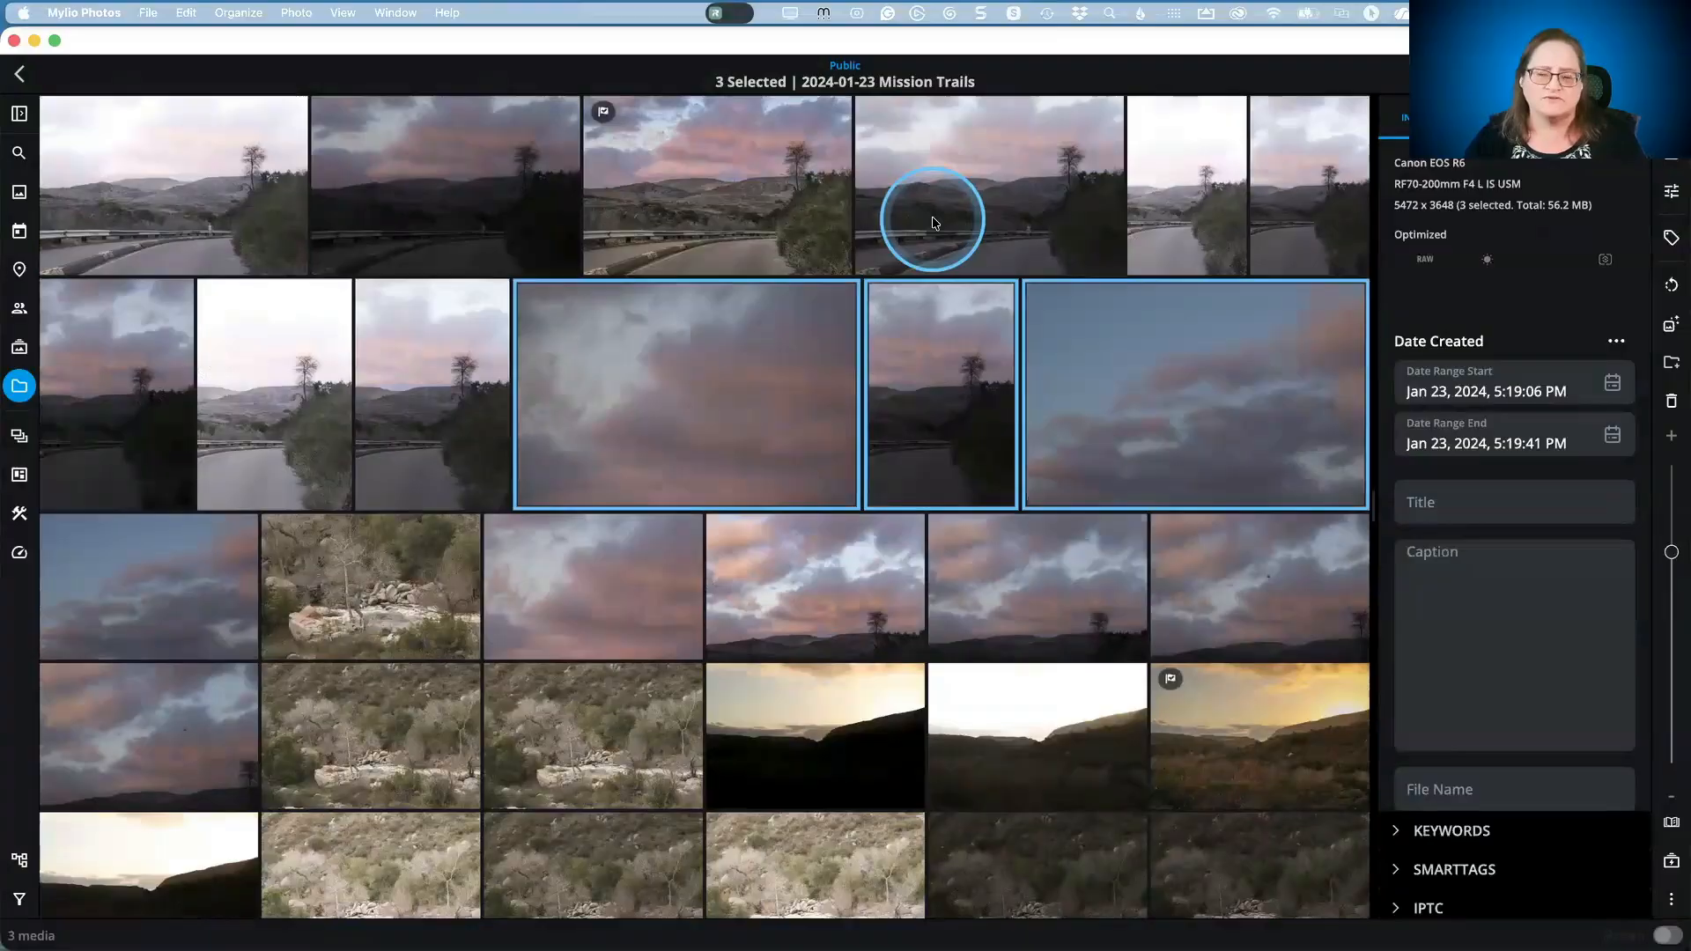
# Step: Check the slide in Preview and, back in Mylio Photos, try AutoTone on the first of the three cloud photos alone
pyautogui.press('super+Tab')
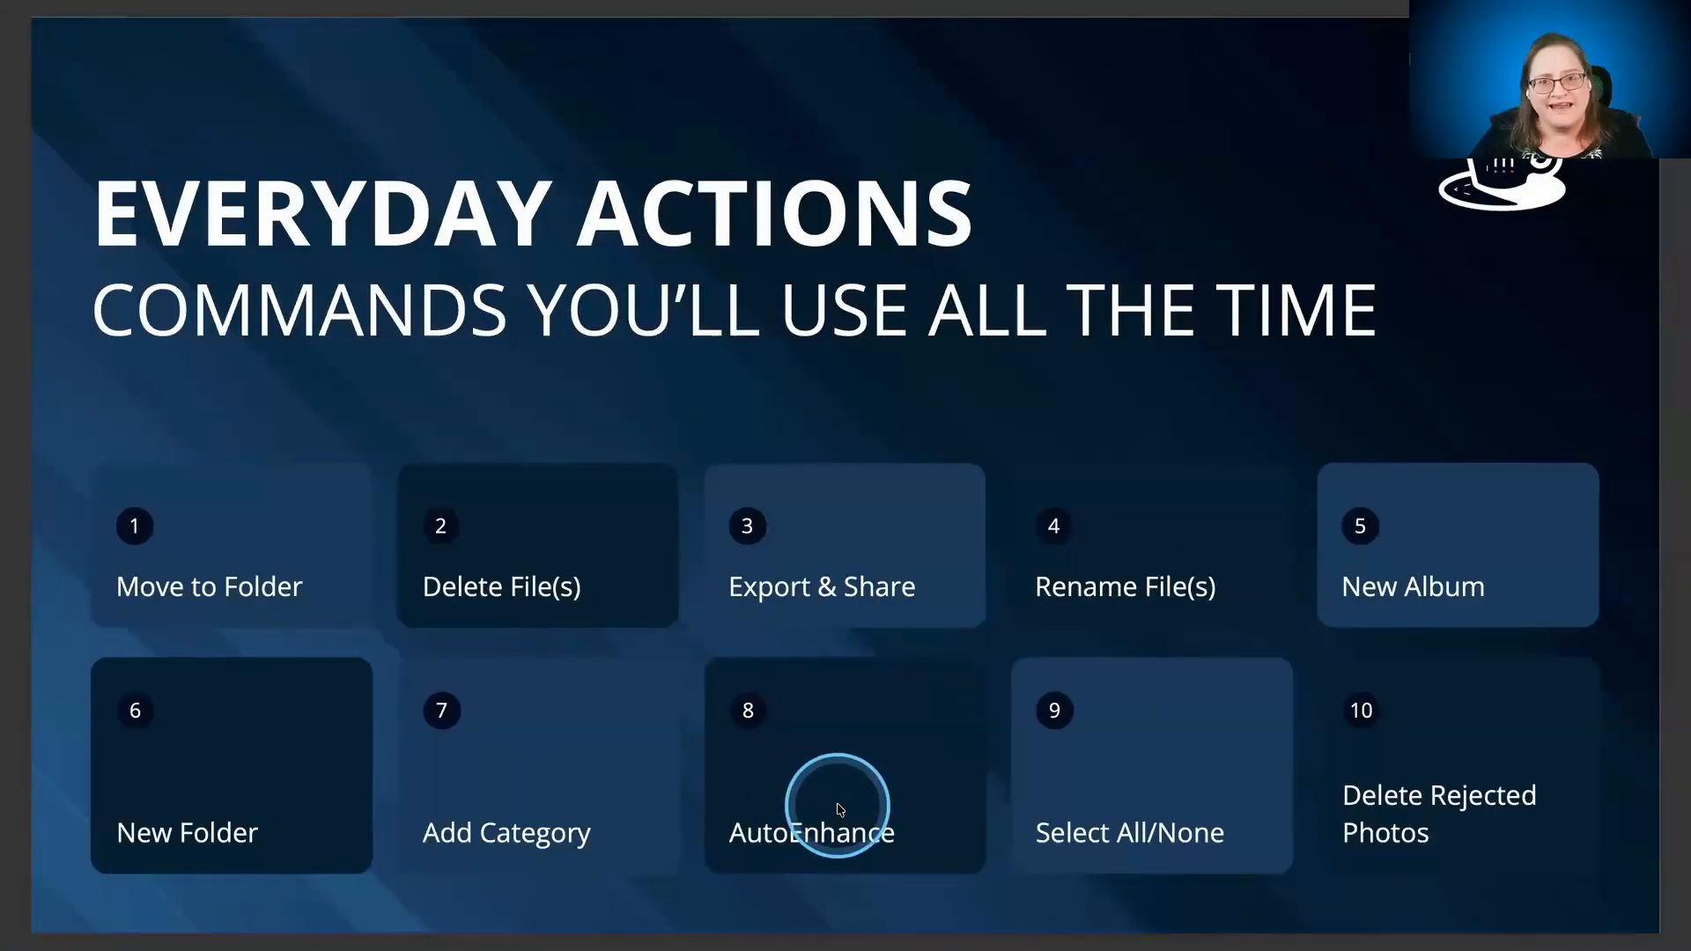
pyautogui.press('super+Tab')
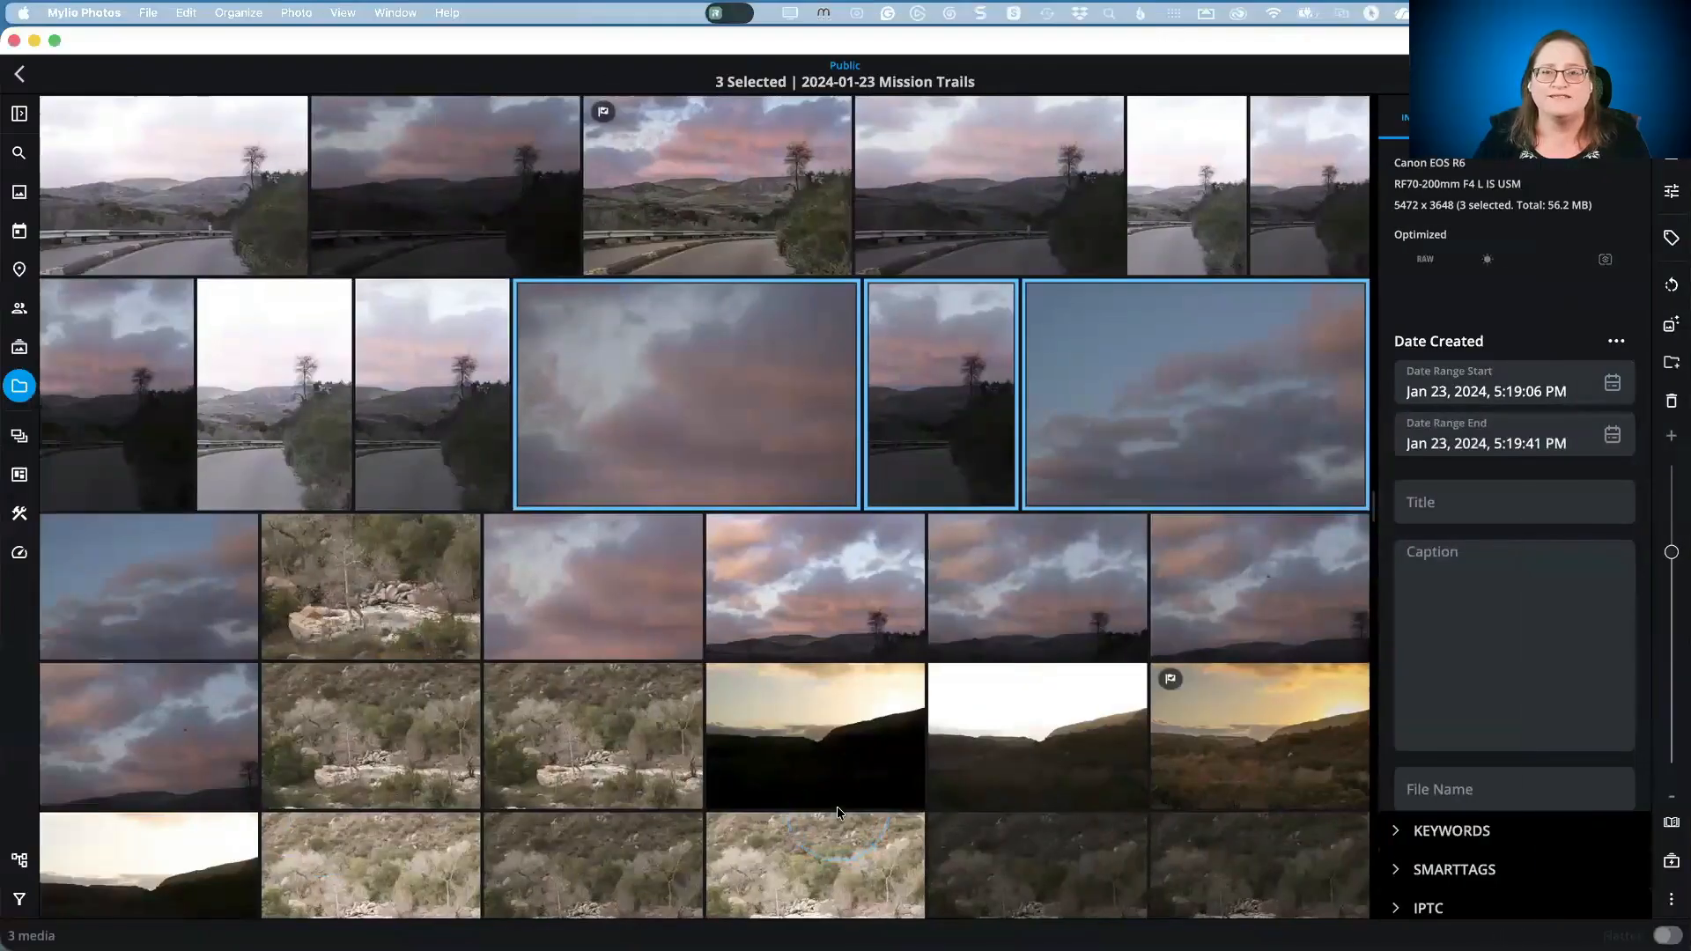
pyautogui.click(705, 415)
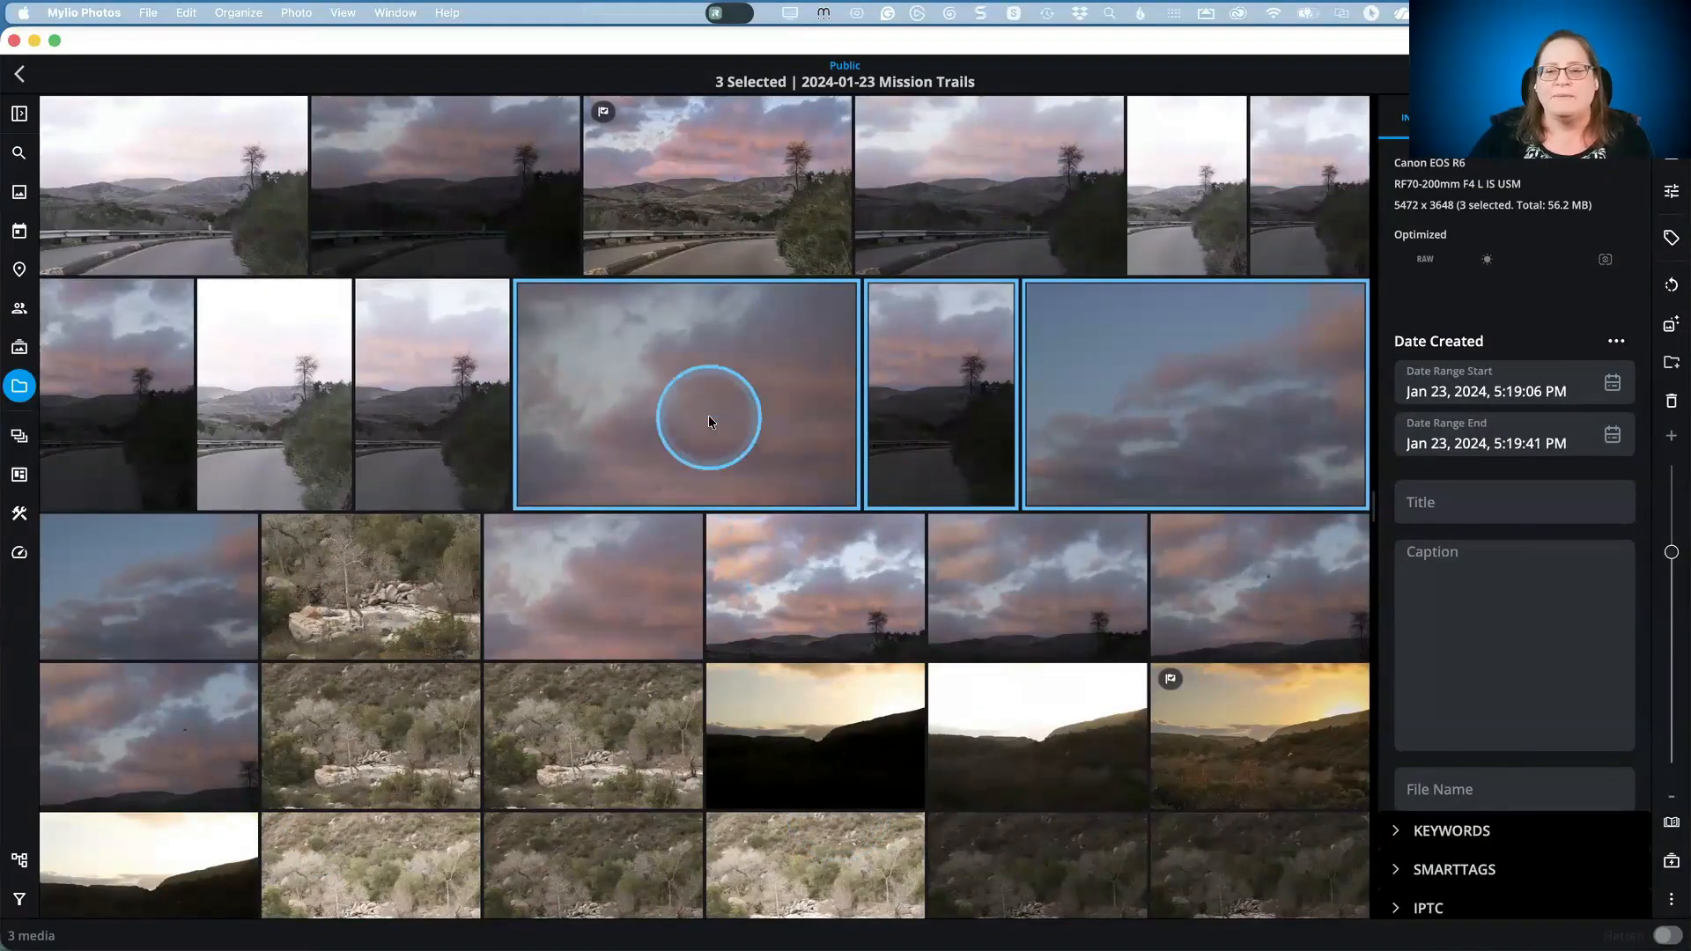
pyautogui.rightClick(666, 395)
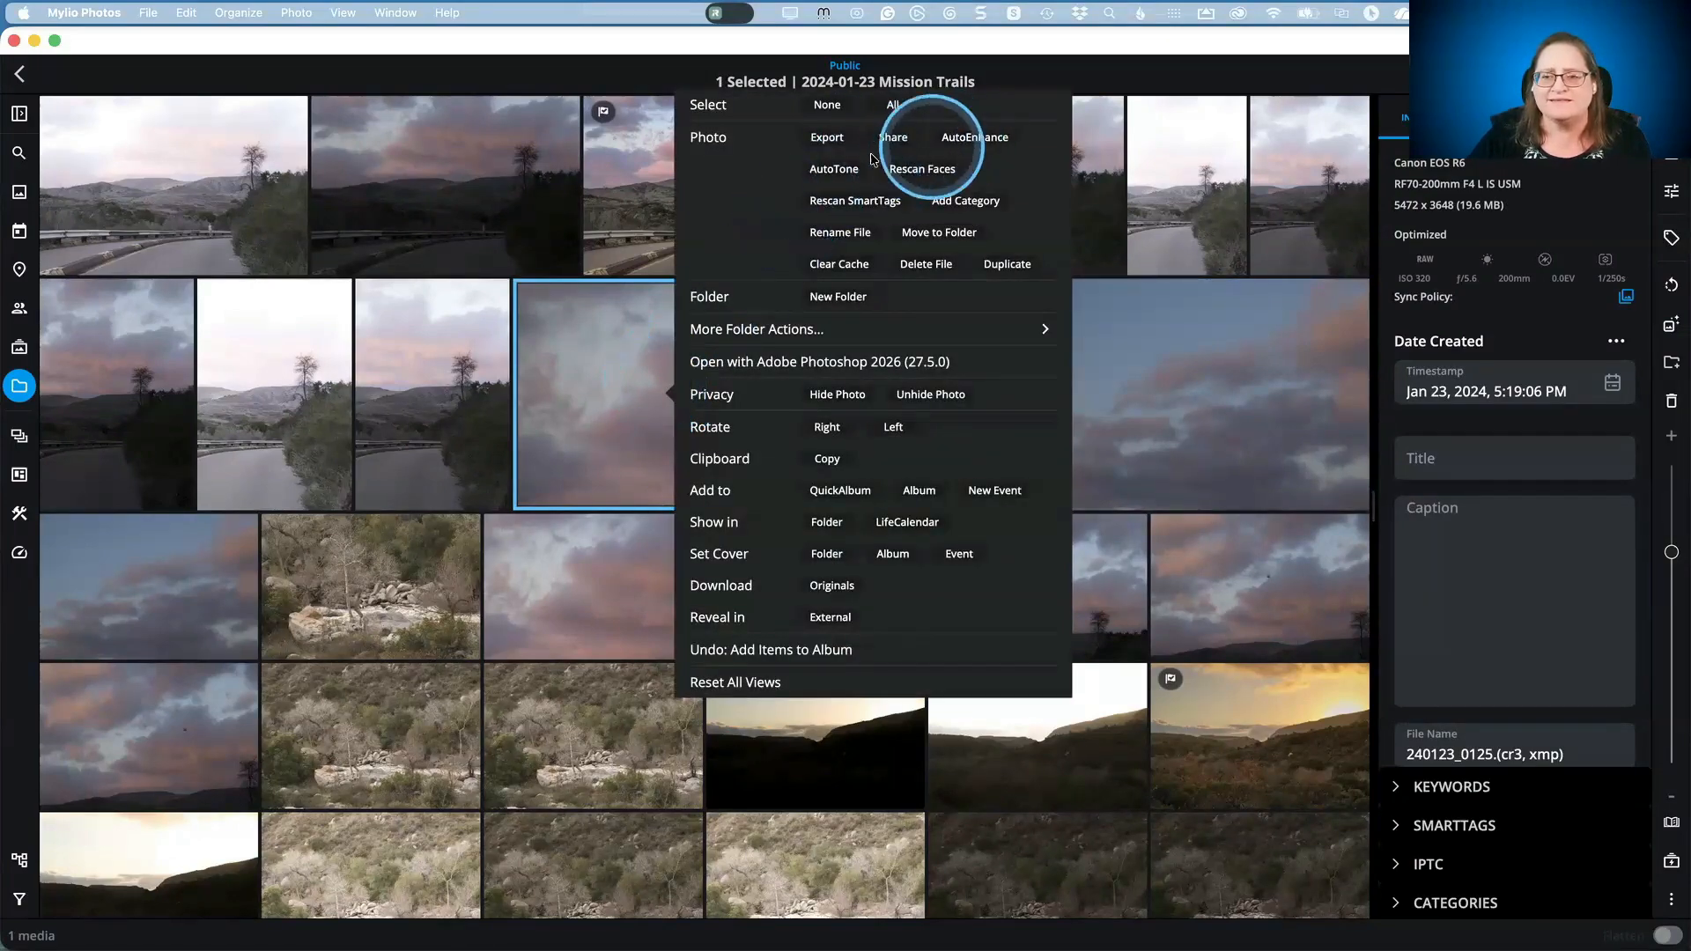
pyautogui.click(843, 170)
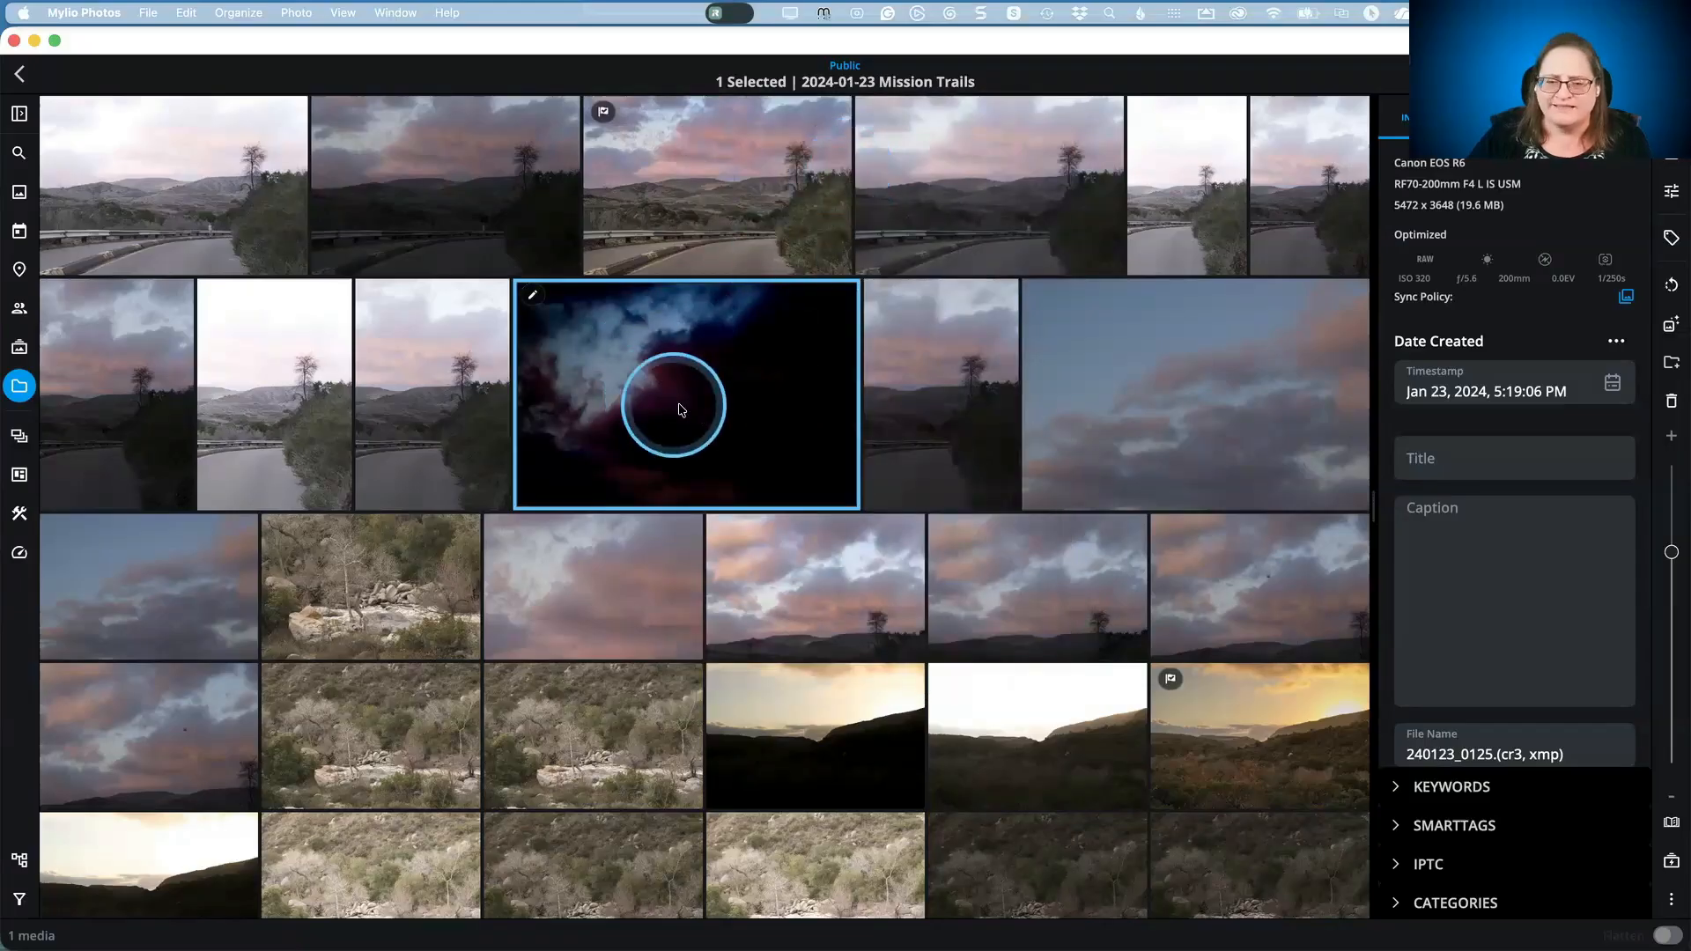
# Step: Undo the AutoTone edit and apply AutoEnhance to the same cloud photo
pyautogui.press('super+z')
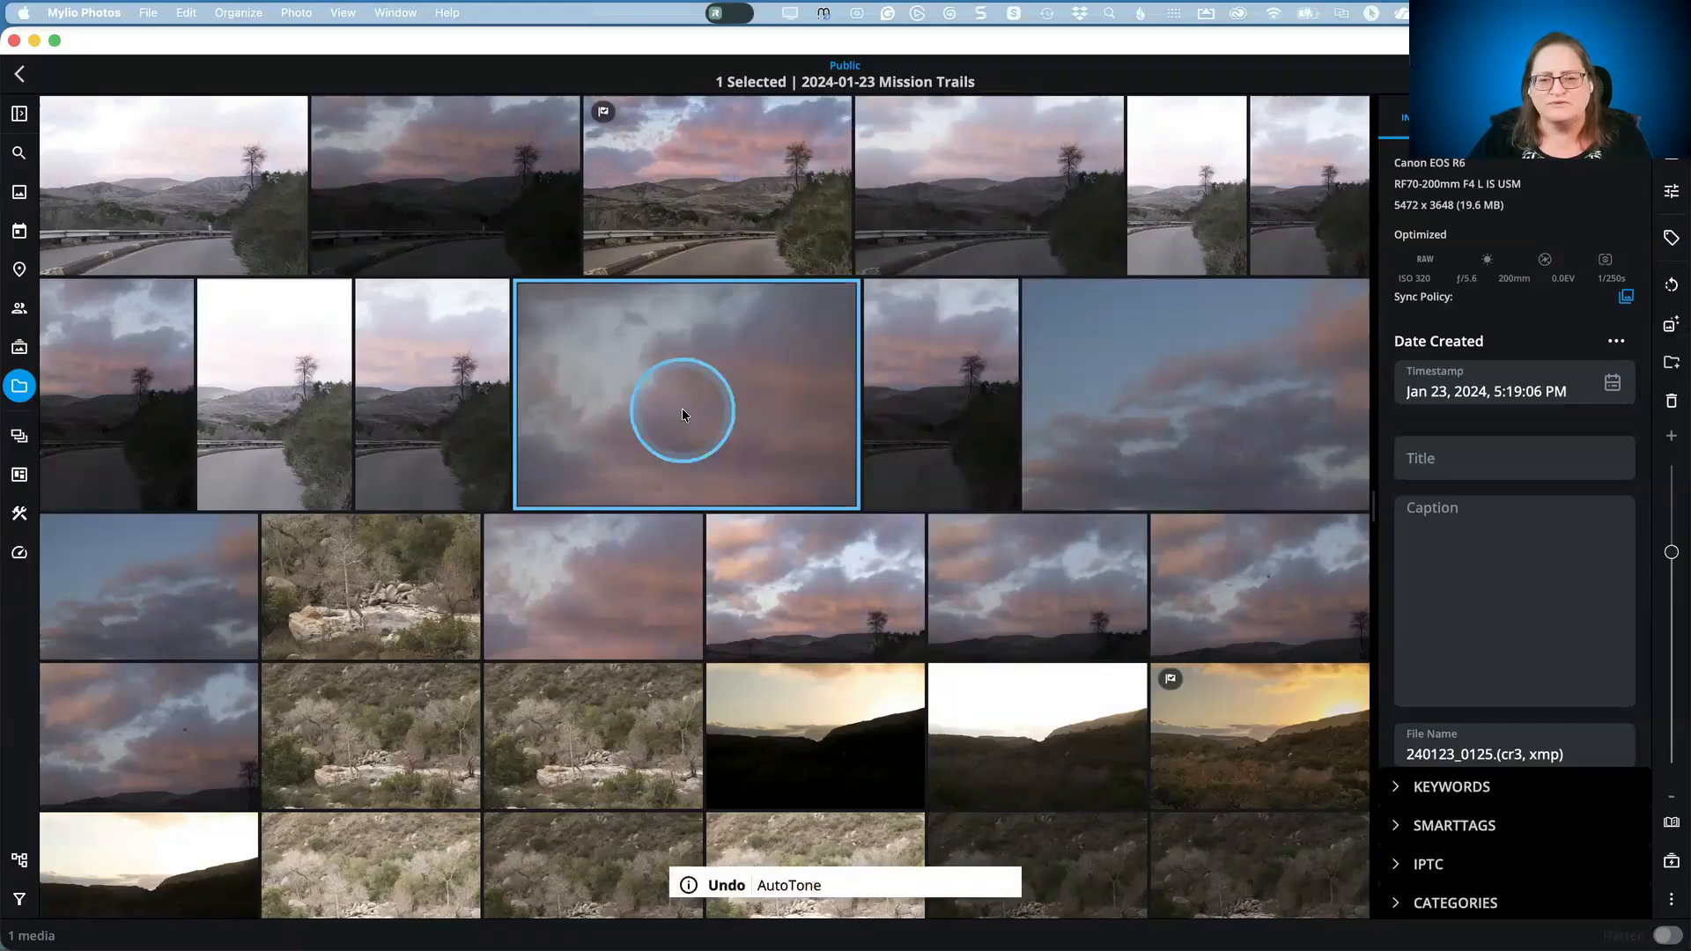
pyautogui.rightClick(703, 382)
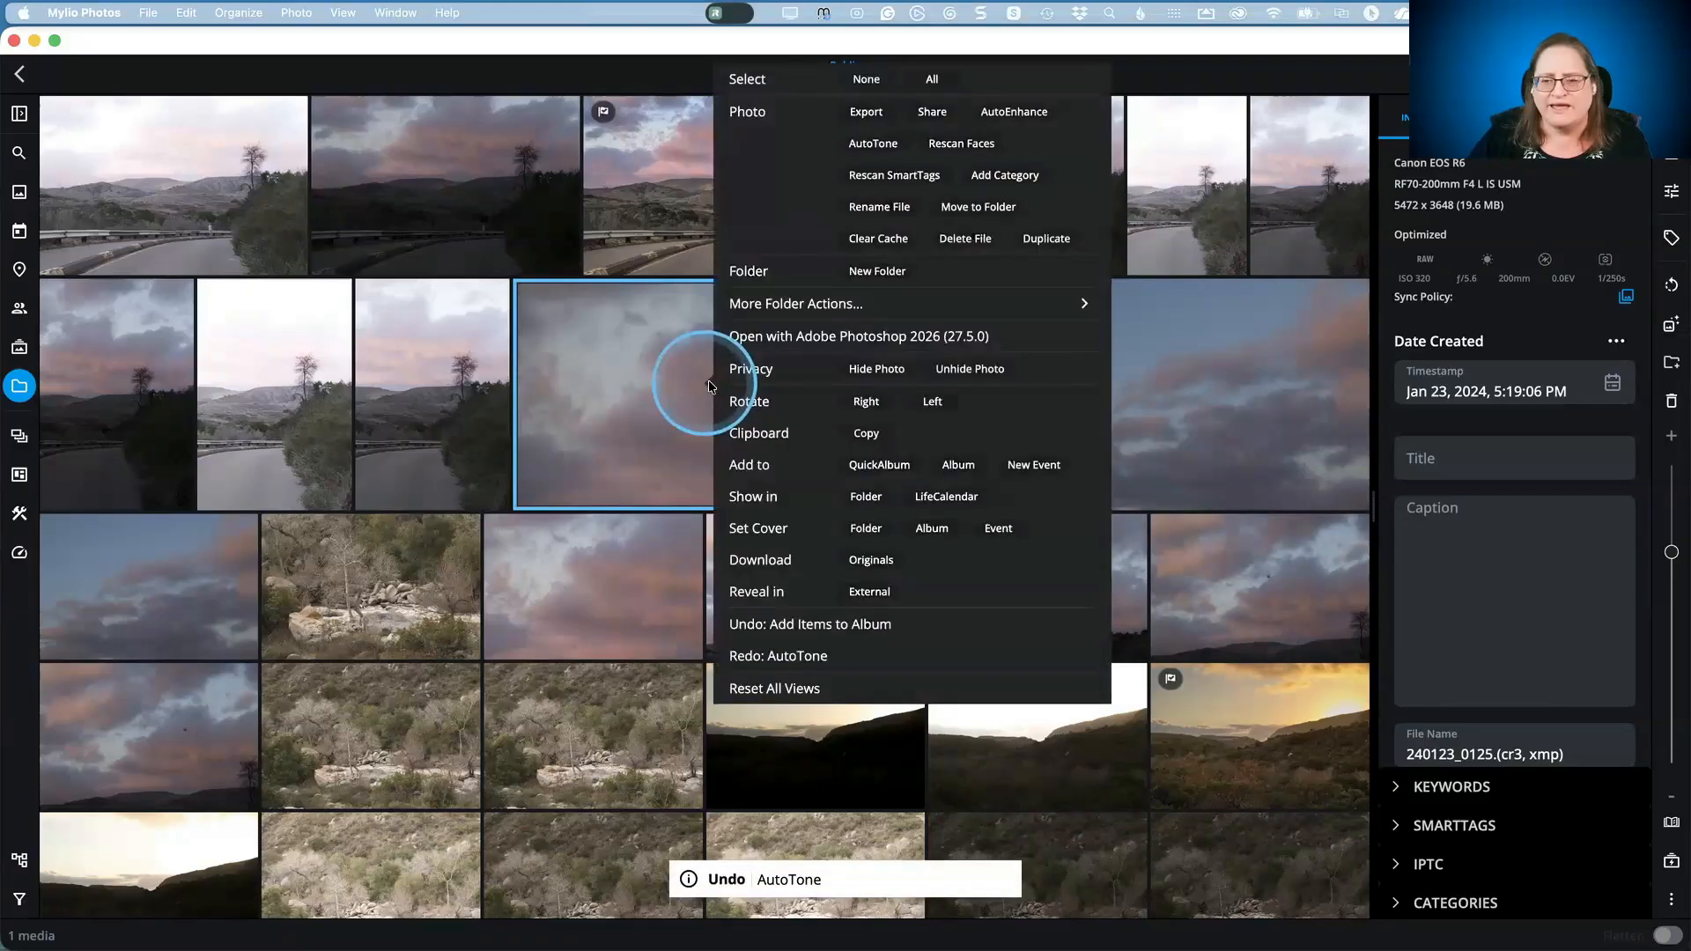
pyautogui.click(1011, 112)
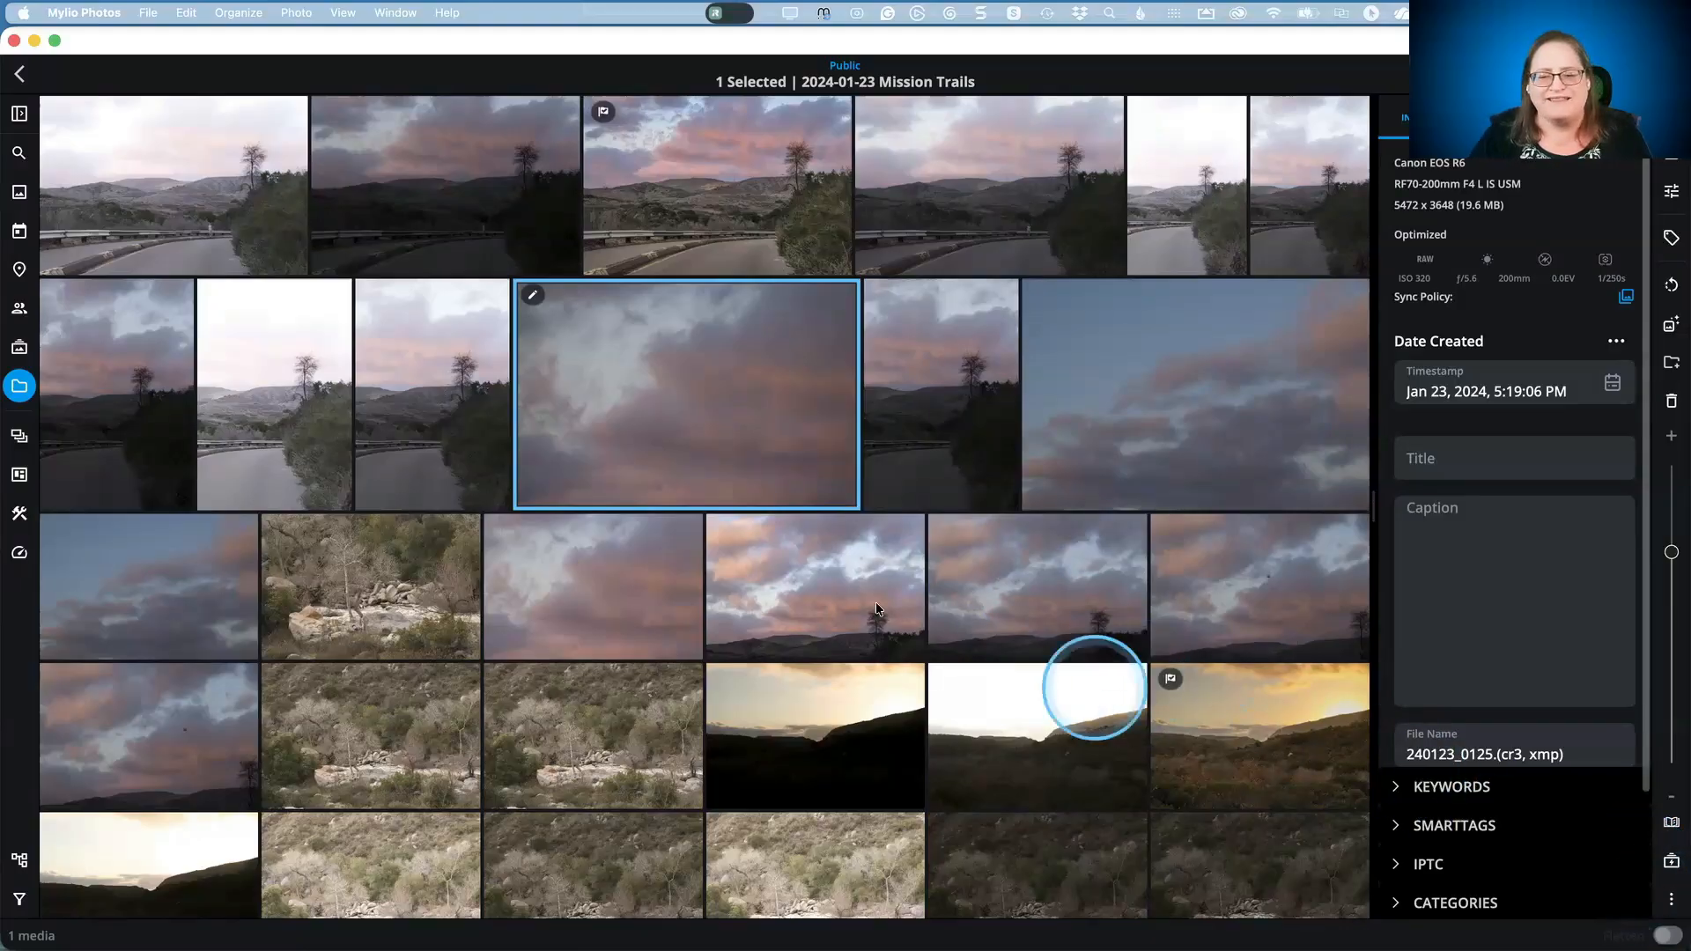
# Step: Check the Everyday Actions slide in Preview and return to the Mission Trails photos in Mylio Photos
pyautogui.press('super+Tab')
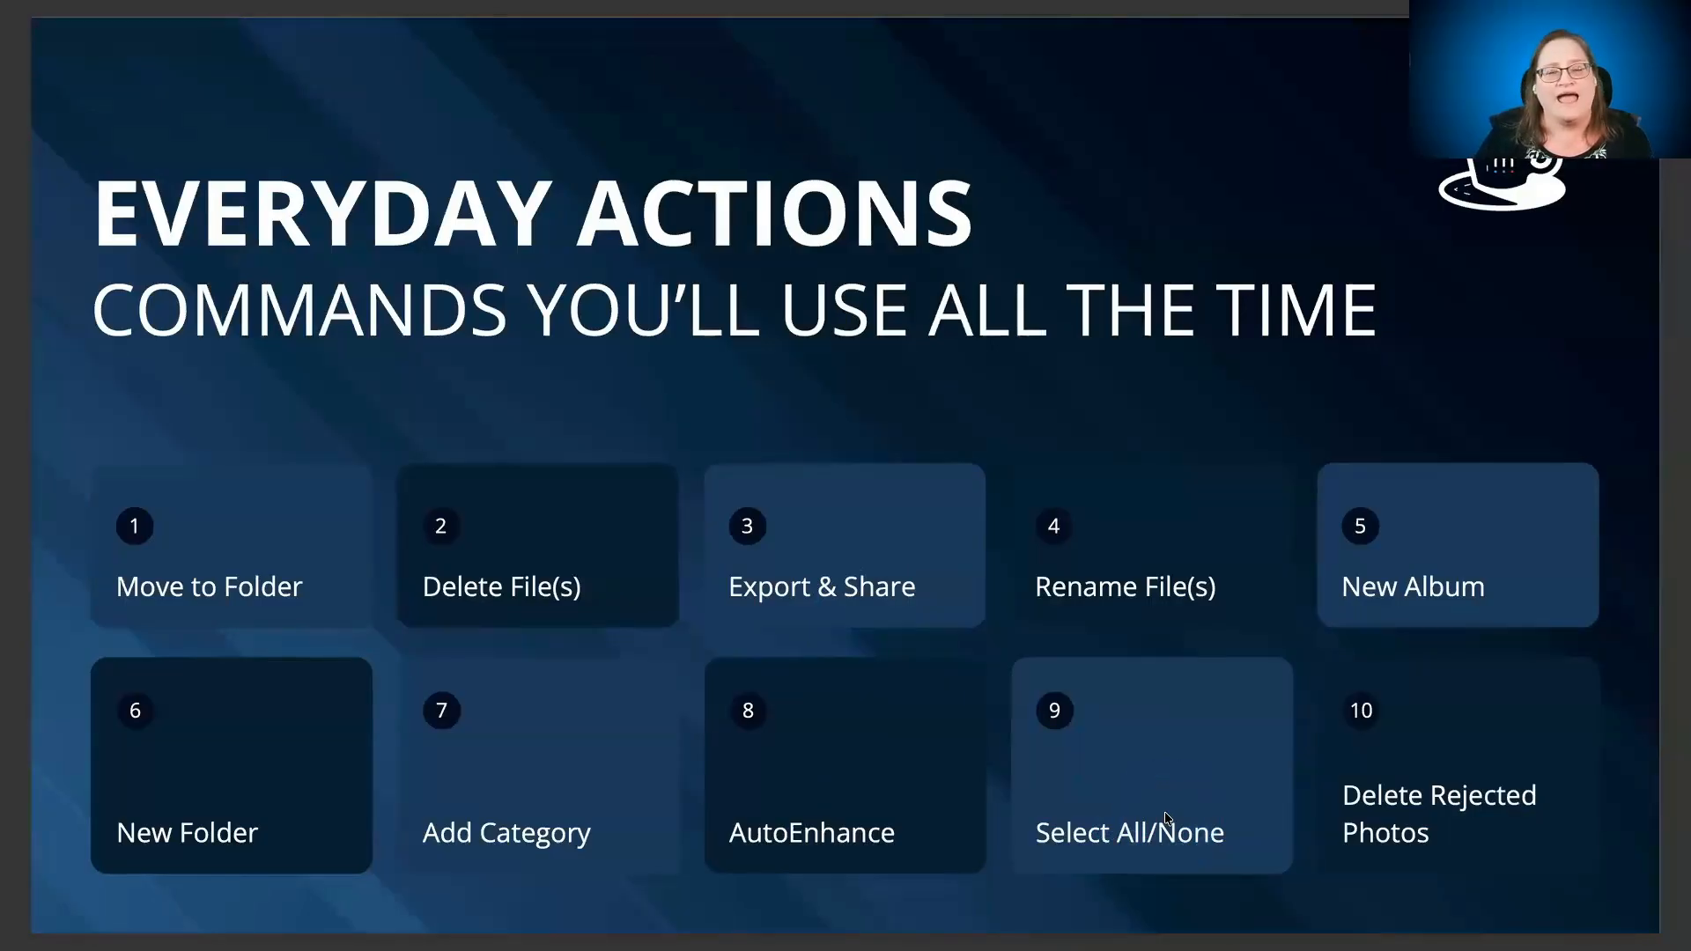
pyautogui.press('super+Tab')
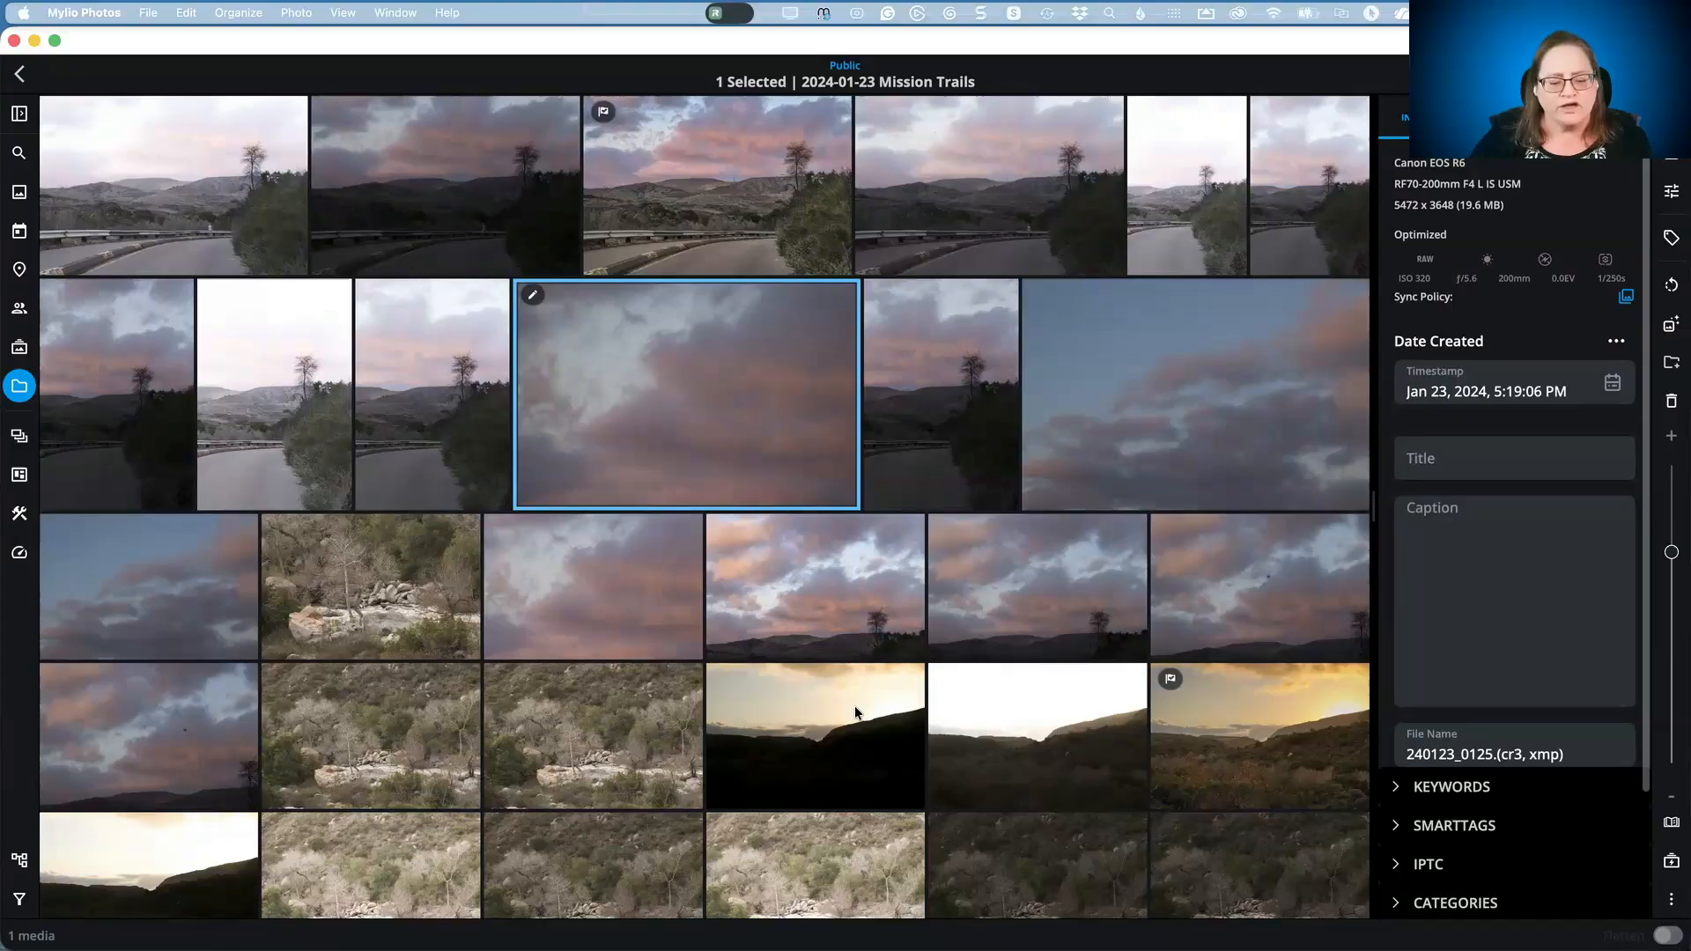
pyautogui.click(750, 355)
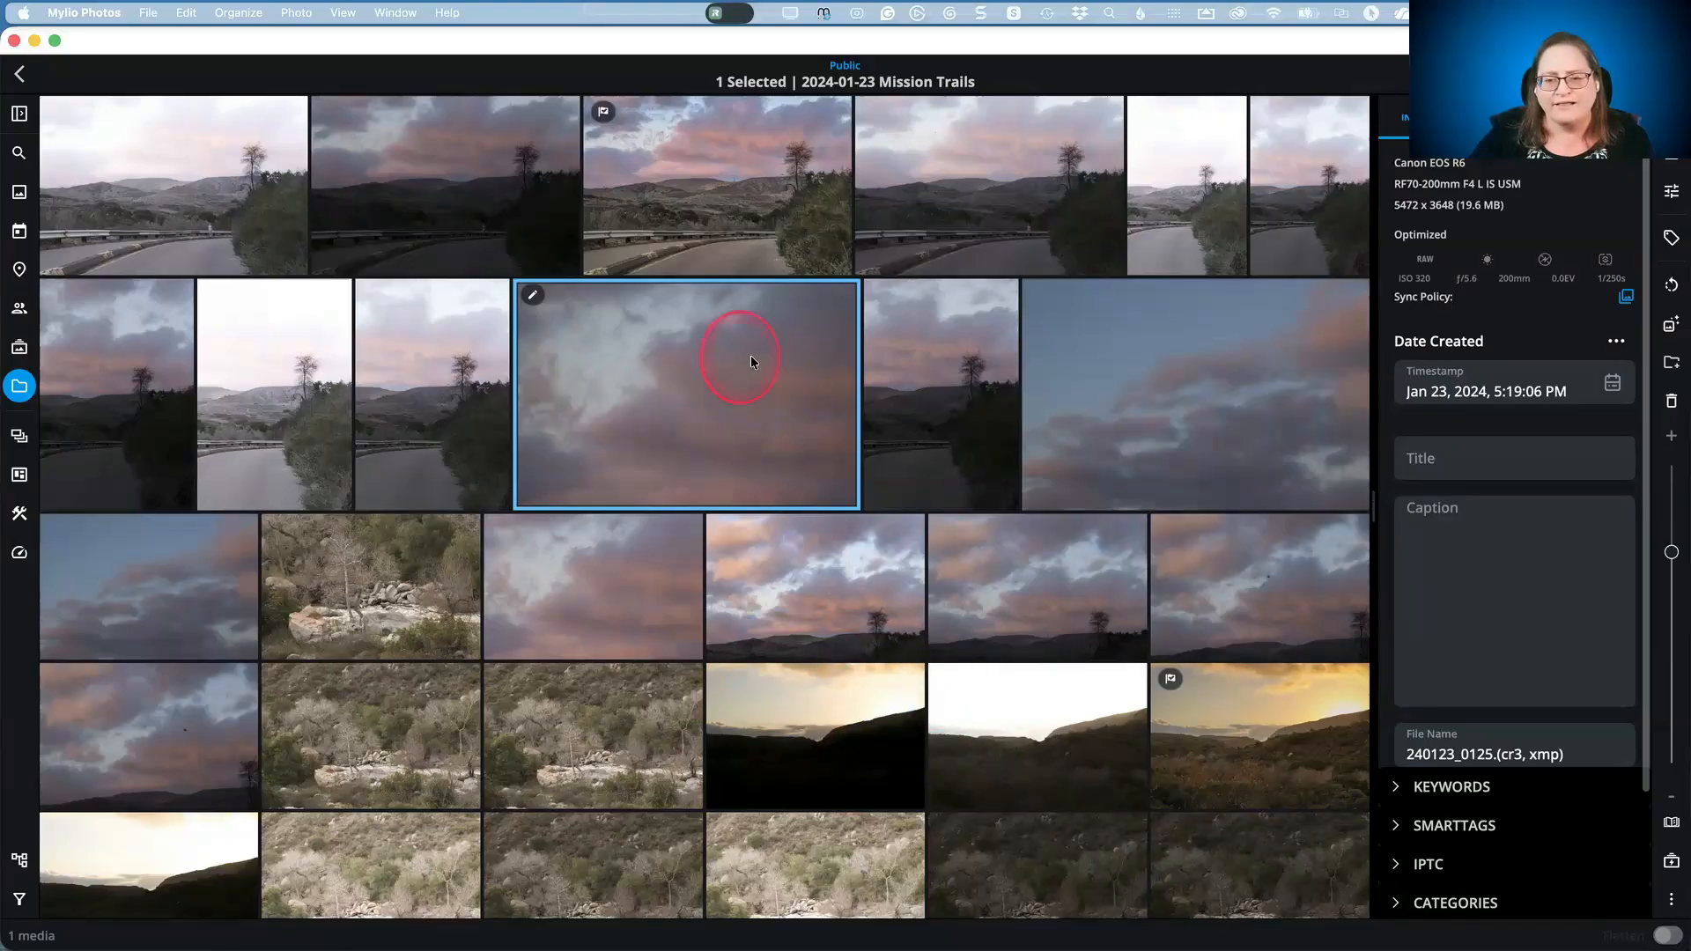
pyautogui.click(804, 340)
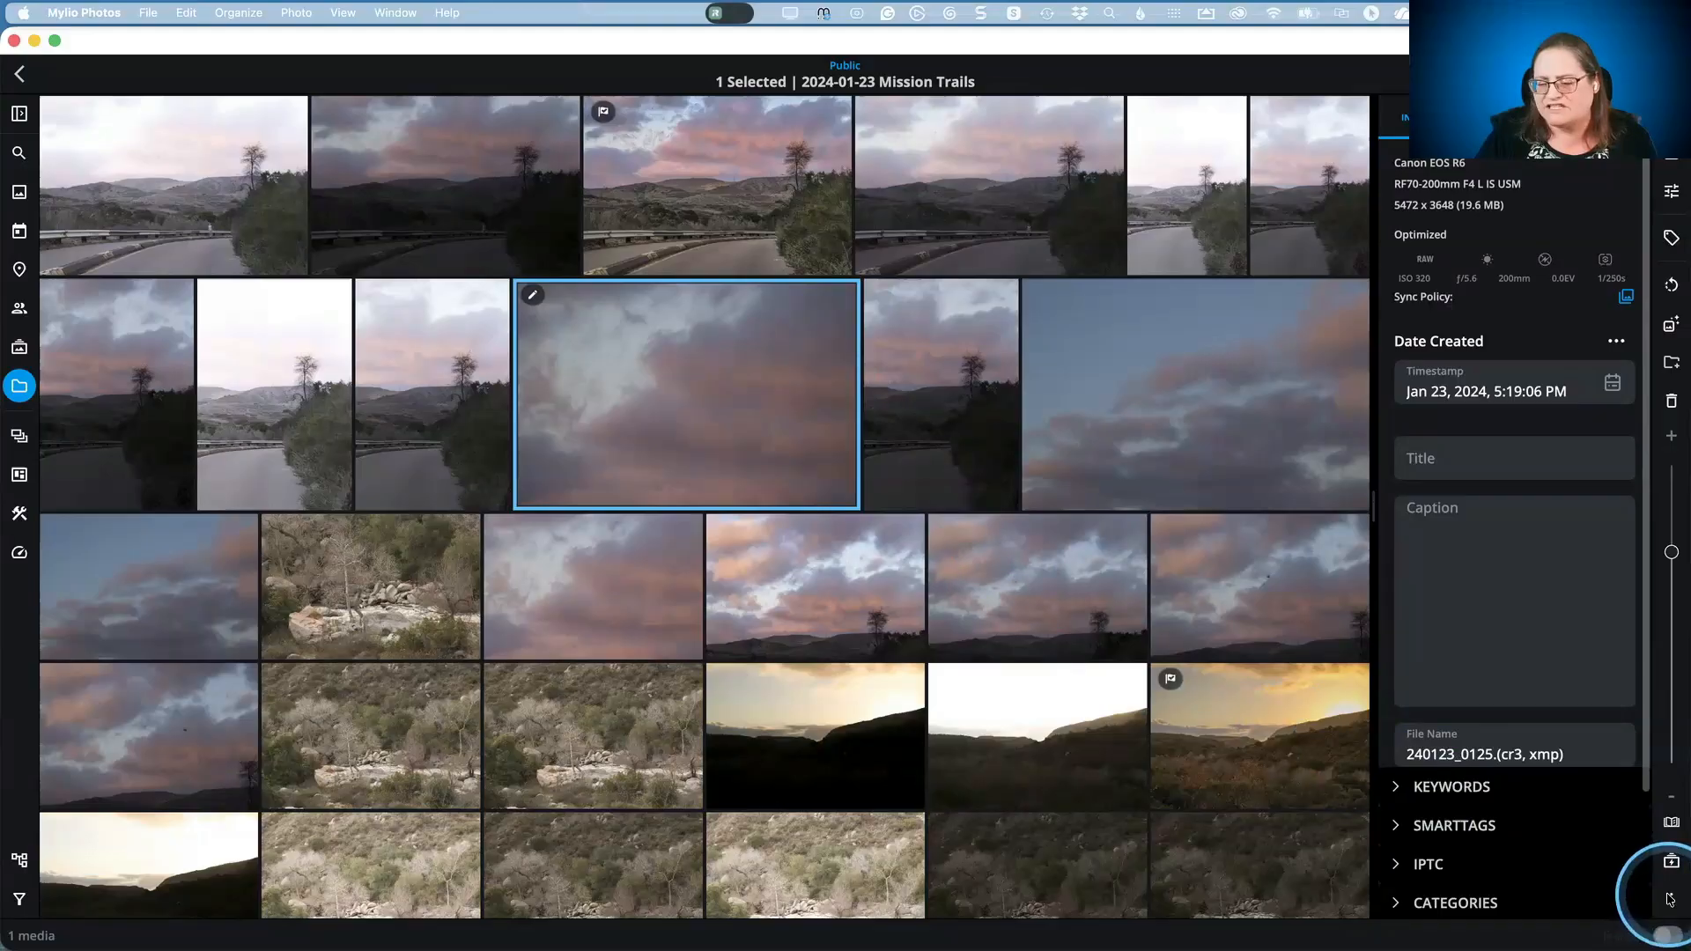
pyautogui.press('super+Tab')
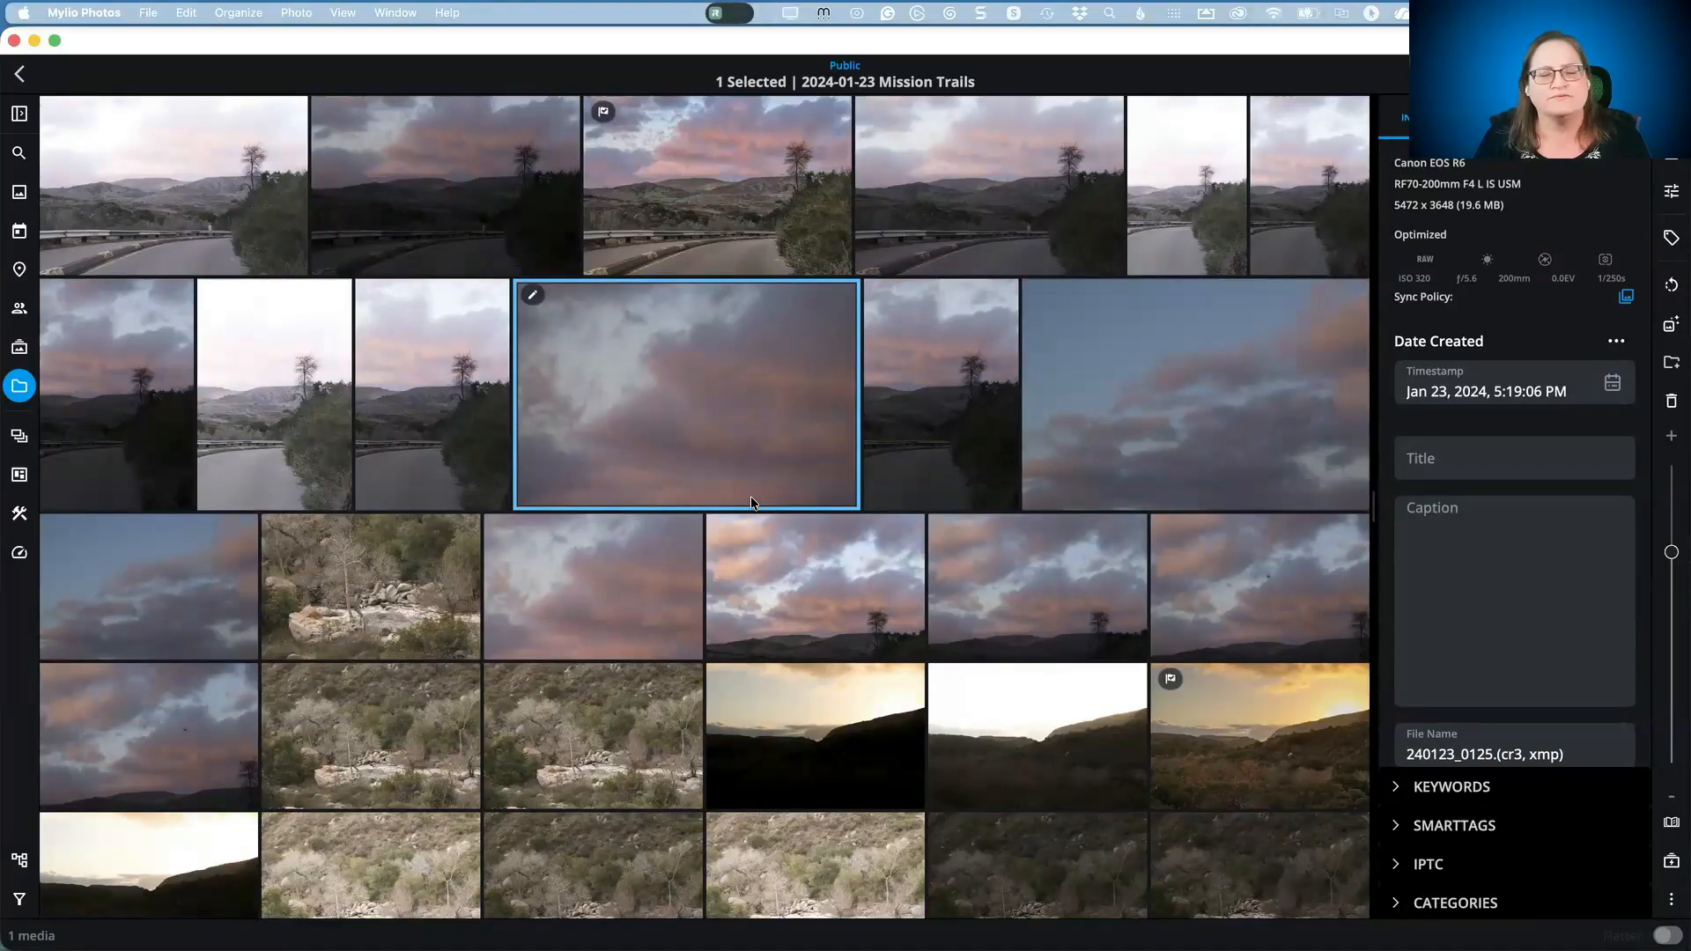
# Step: Select all photos in the Mission Trails folder through the Actions Menu, look through them, and reduce the selection to one bright hillside photo
pyautogui.rightClick(780, 400)
pyautogui.click(1008, 113)
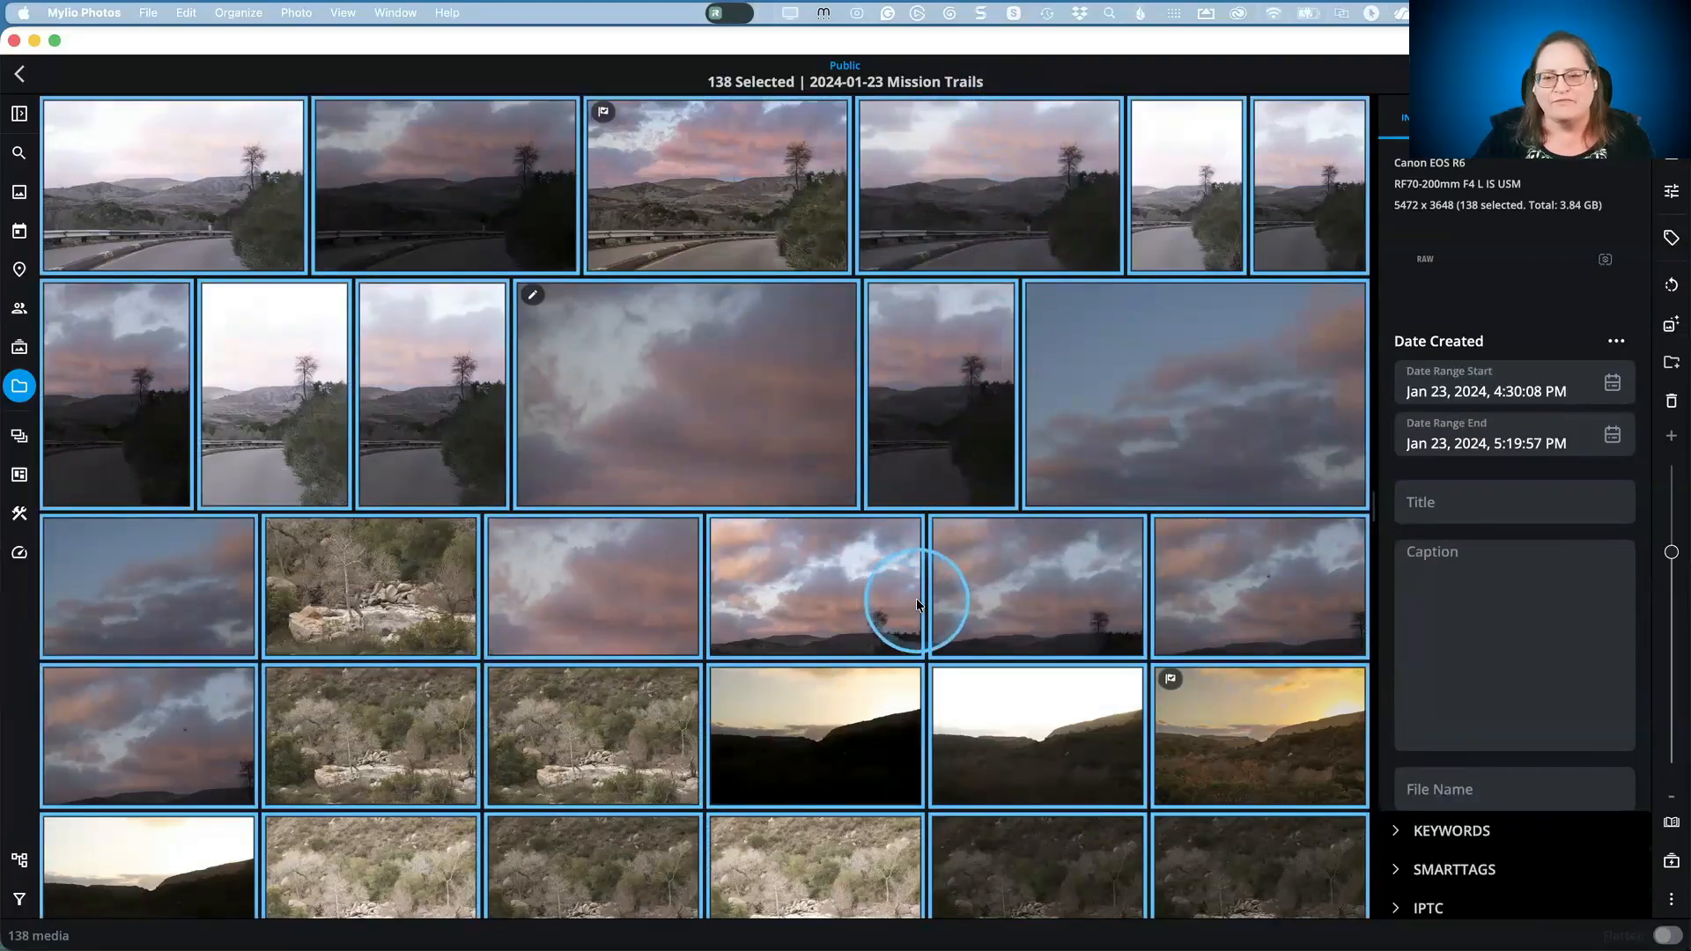
pyautogui.scroll(-4, 916, 600)
pyautogui.scroll(-5, 916, 603)
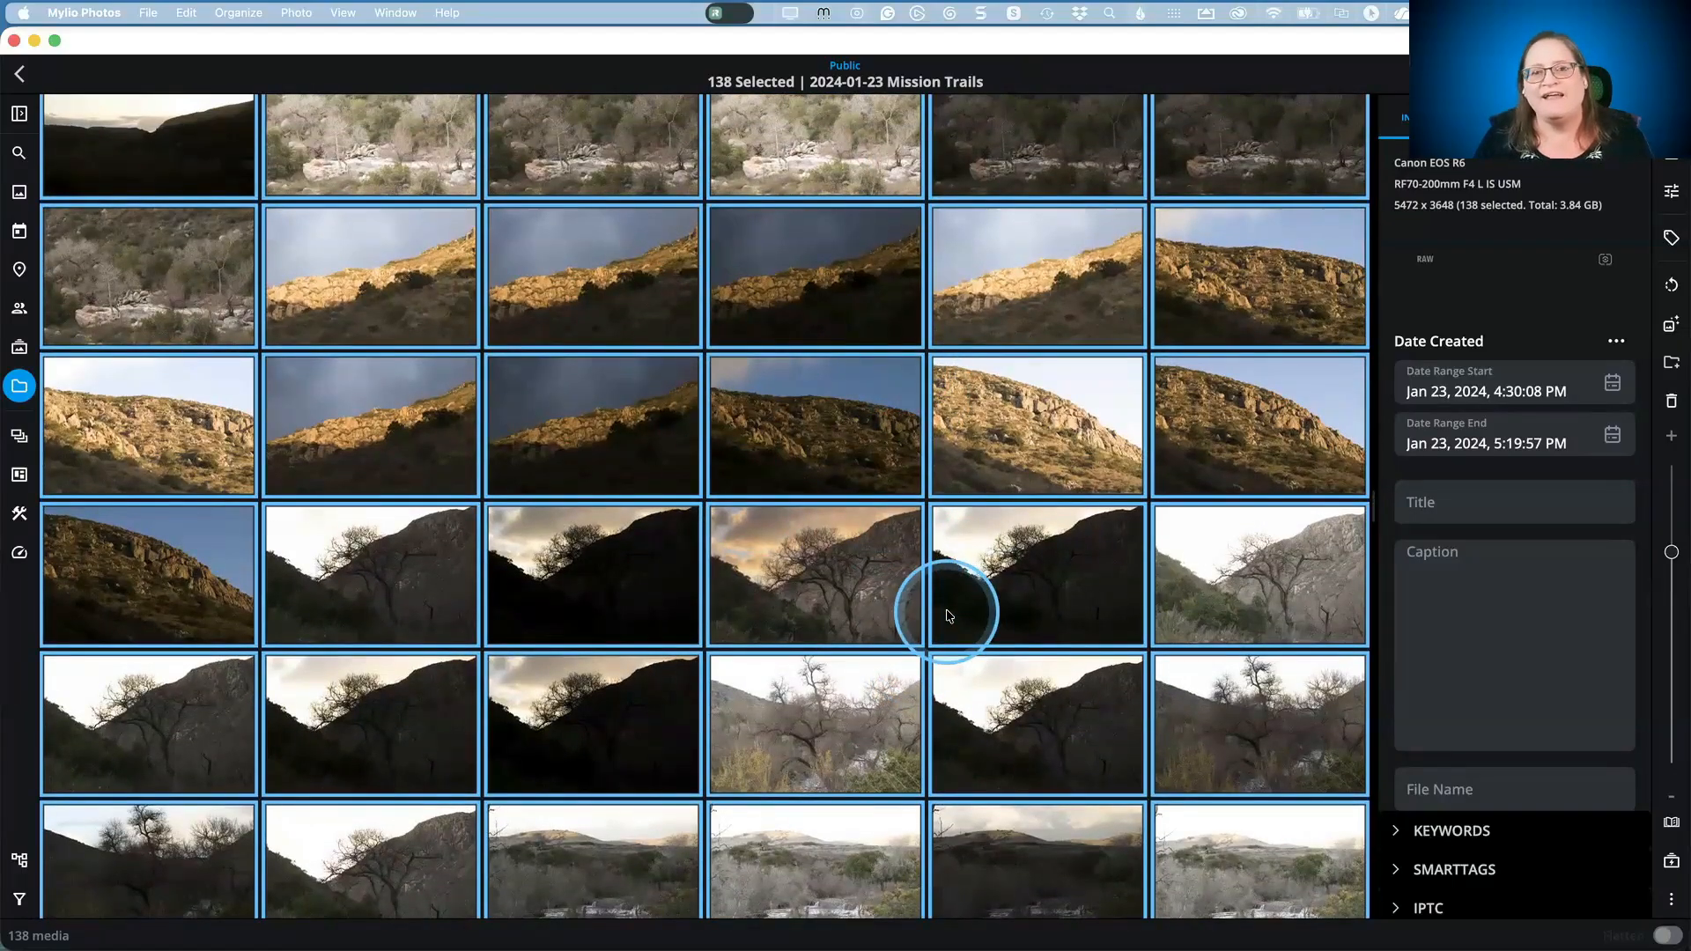
pyautogui.rightClick(797, 389)
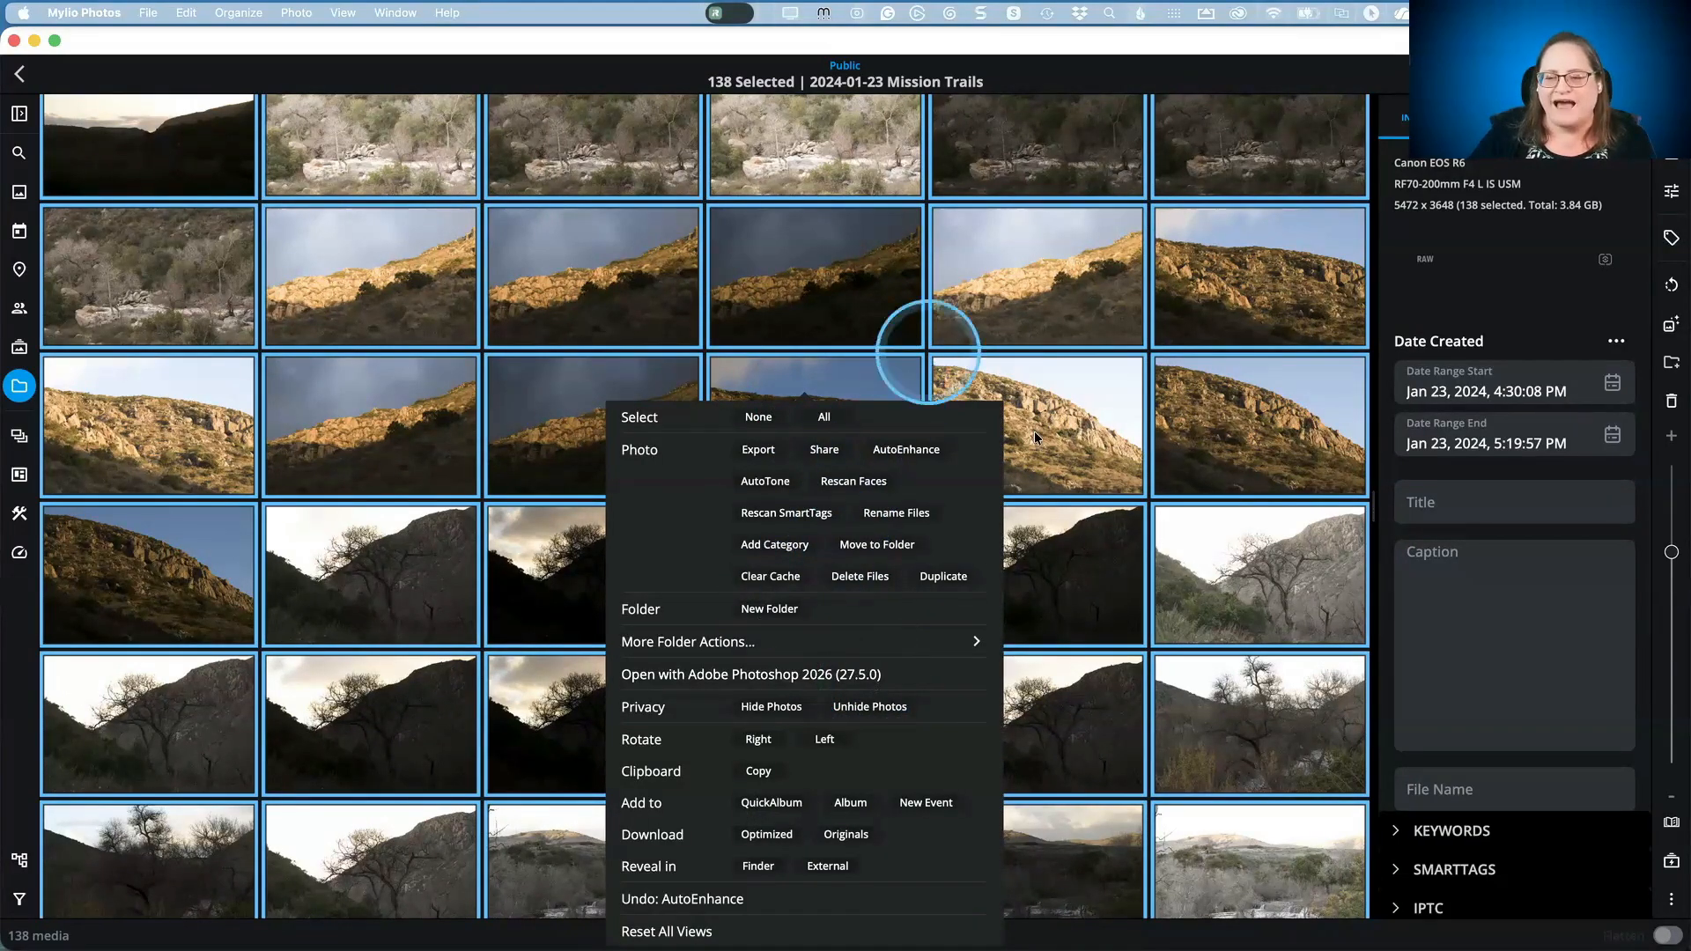
pyautogui.click(1089, 427)
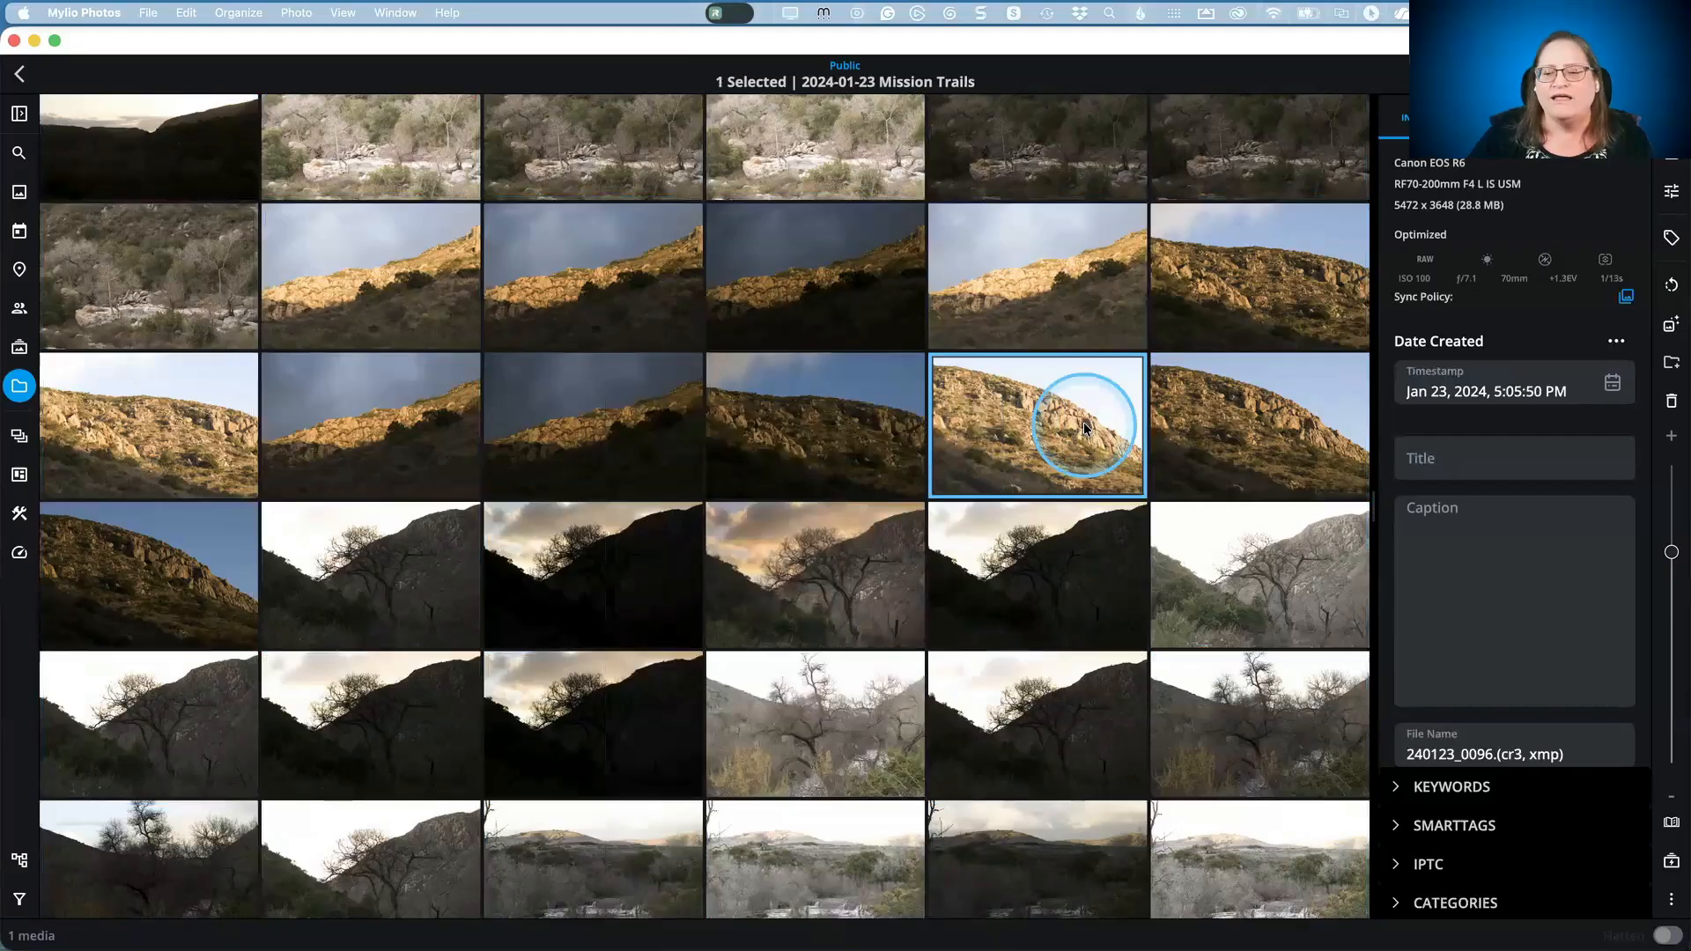
# Step: Select all the folder's photos again, review the Actions Menu for them, and leave only a dark hillside photo selected
pyautogui.press('super+a')
pyautogui.rightClick(1020, 409)
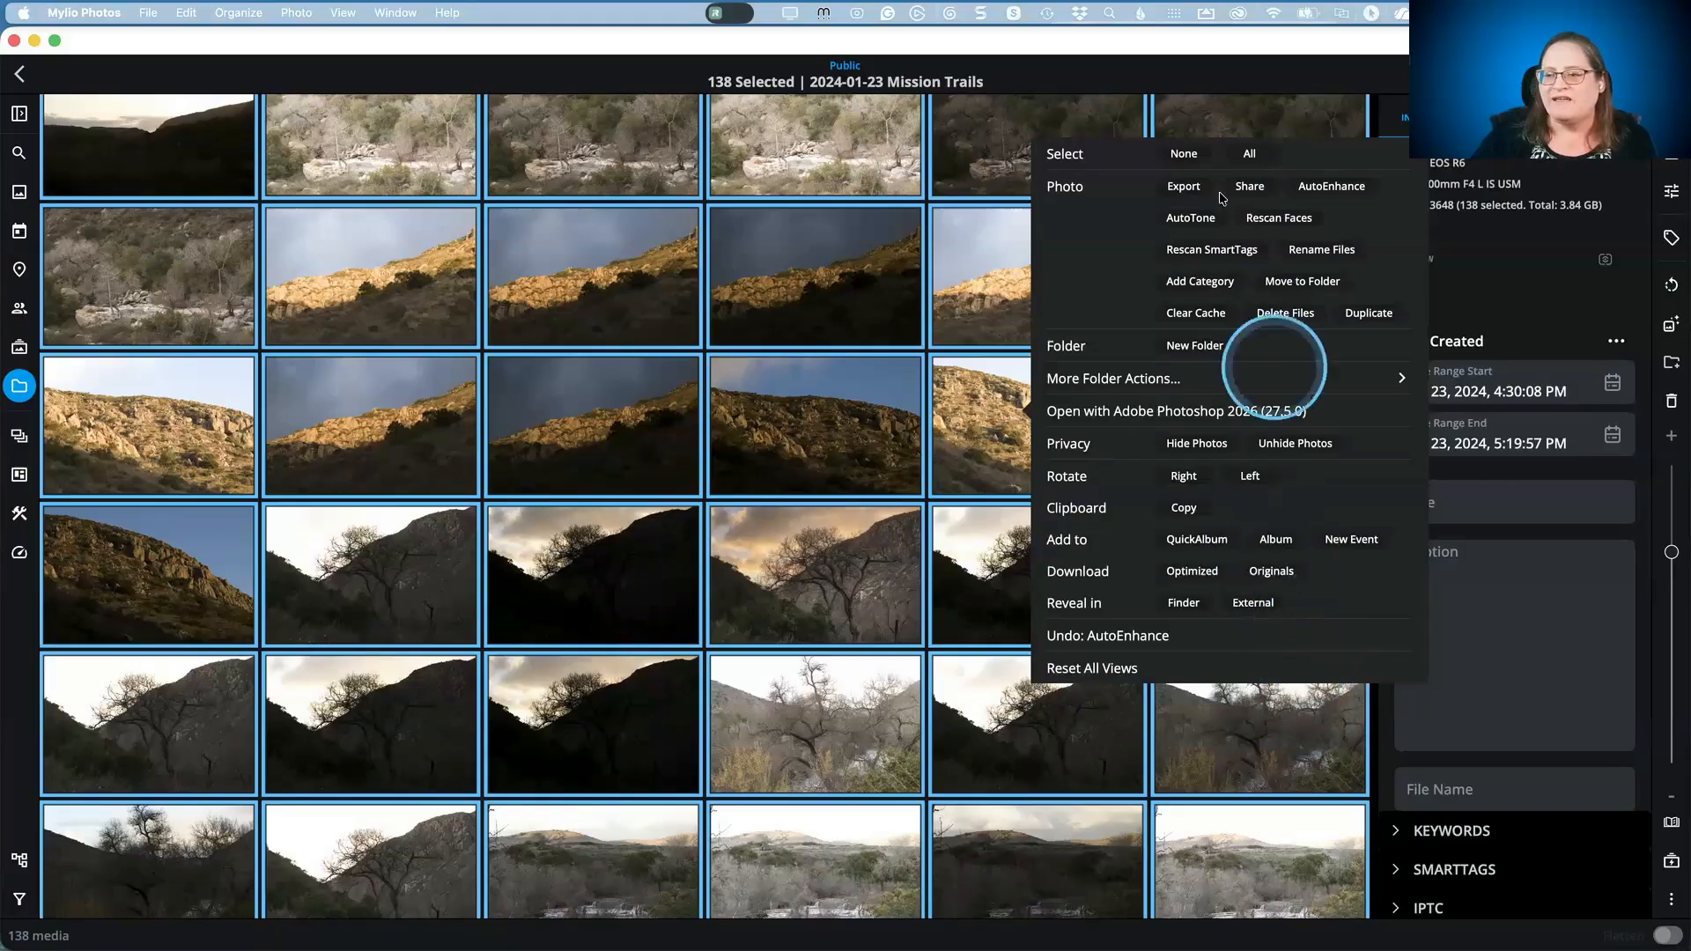
pyautogui.click(860, 264)
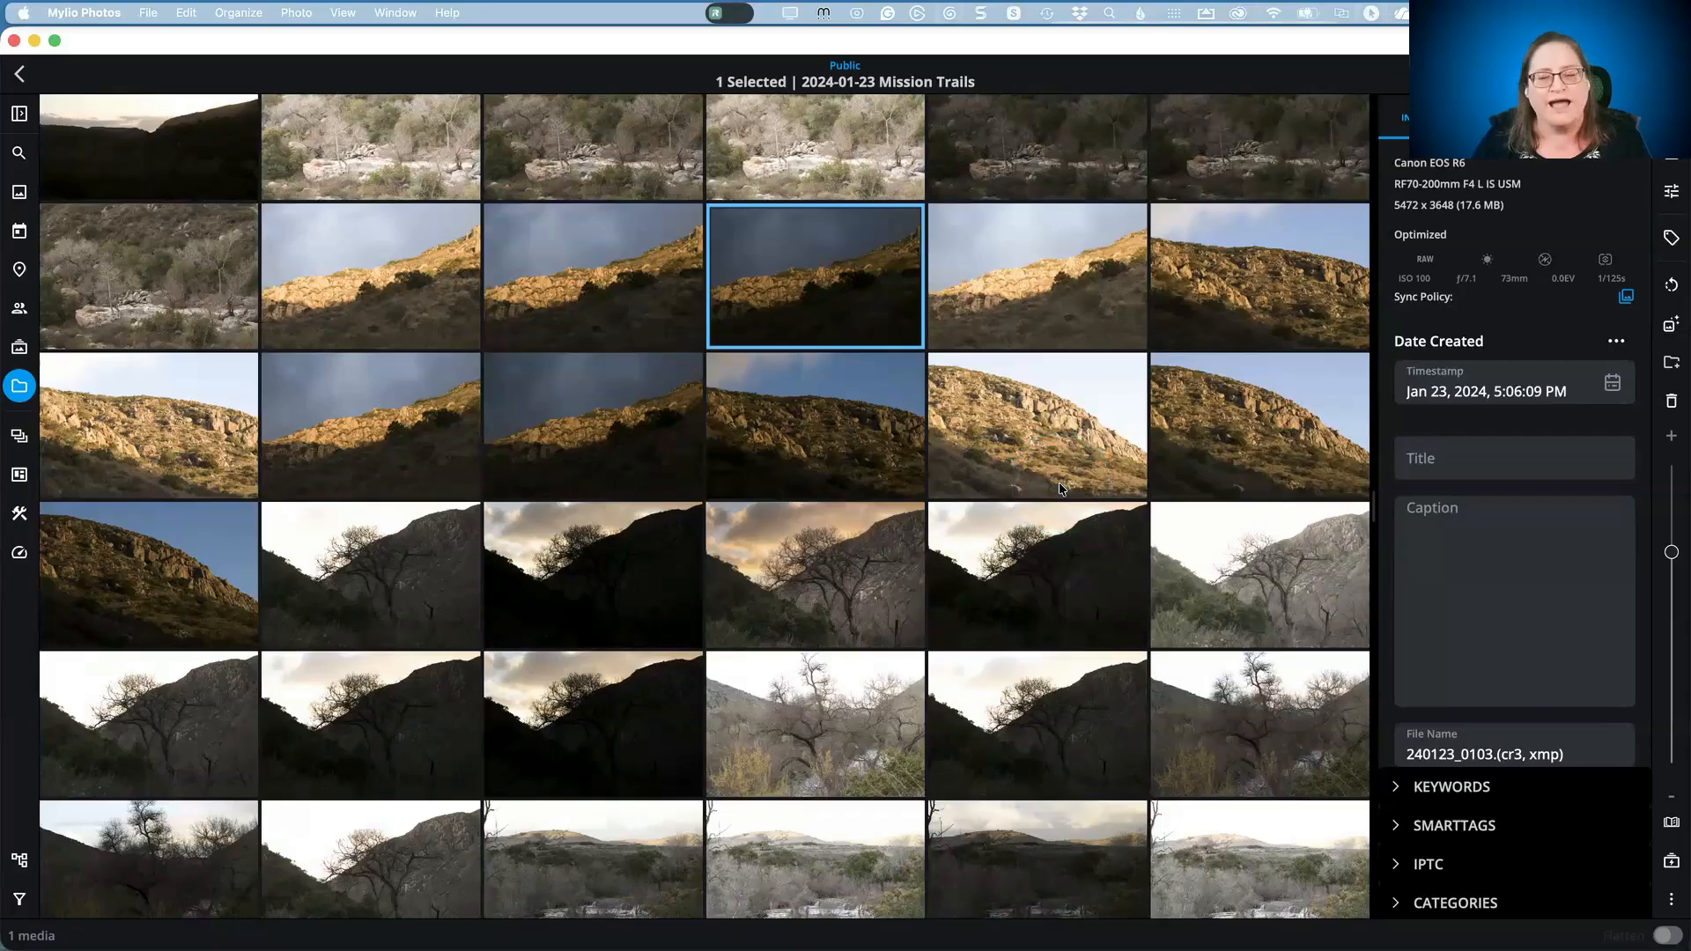
# Step: Select every Mission Trails photo once more, reduce the selection to the dark hillside photo, and check the Everyday Actions slide in Preview
pyautogui.press('super+a')
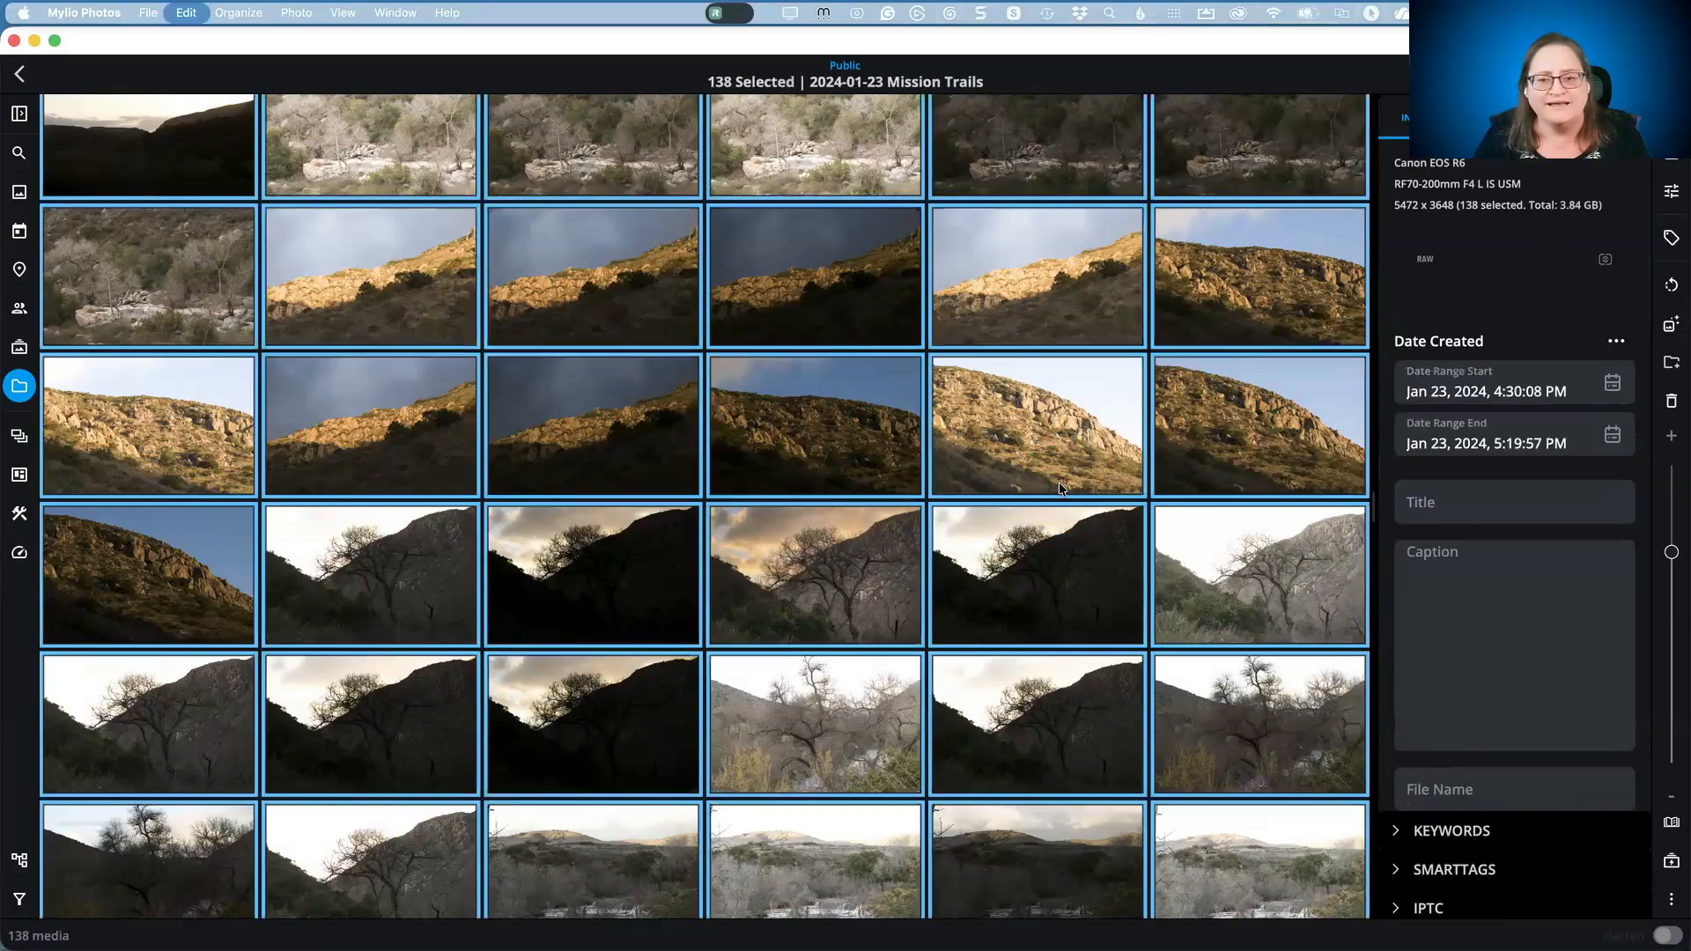
pyautogui.click(886, 325)
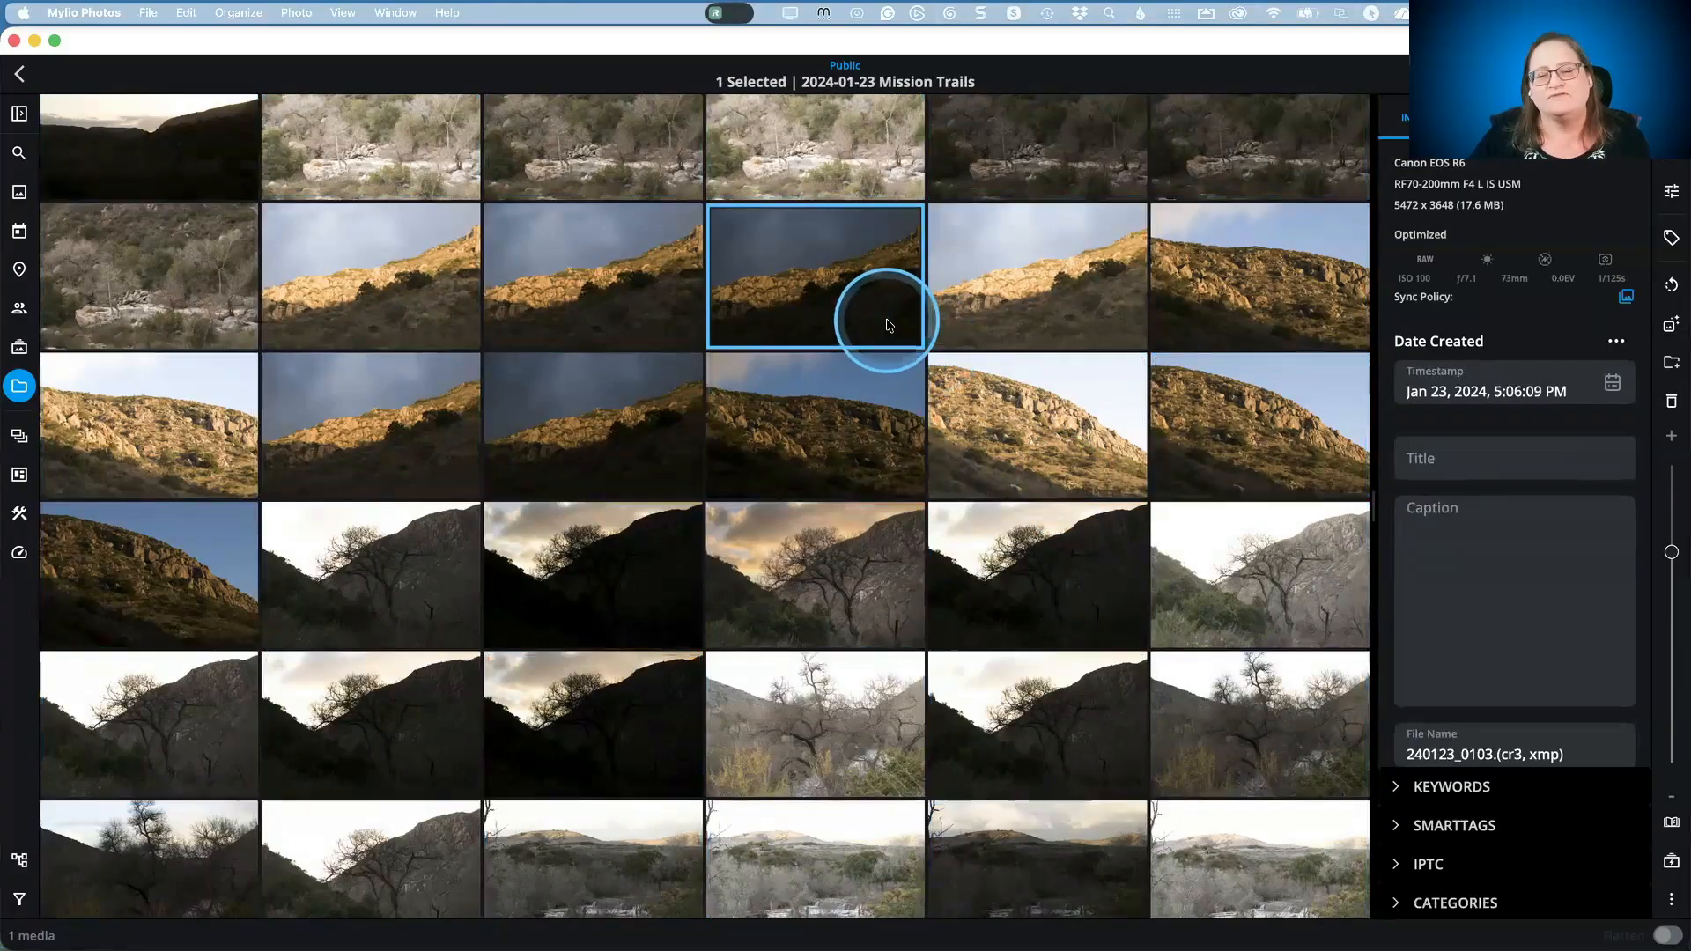
pyautogui.press('super+Tab')
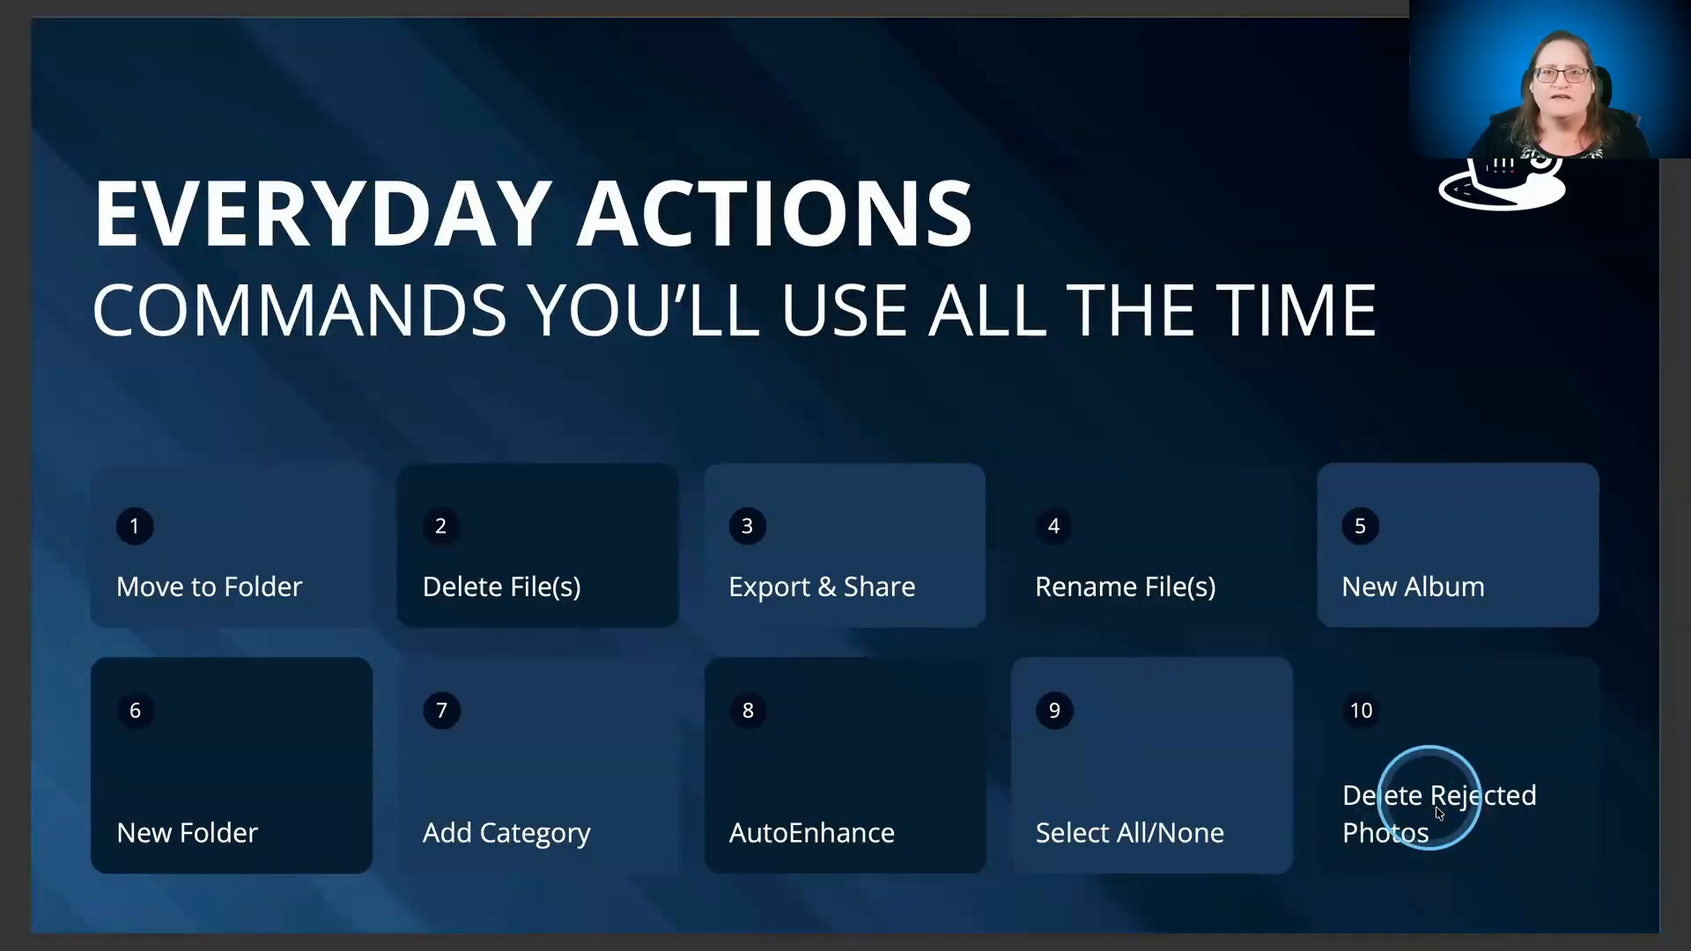
pyautogui.press('super+Tab')
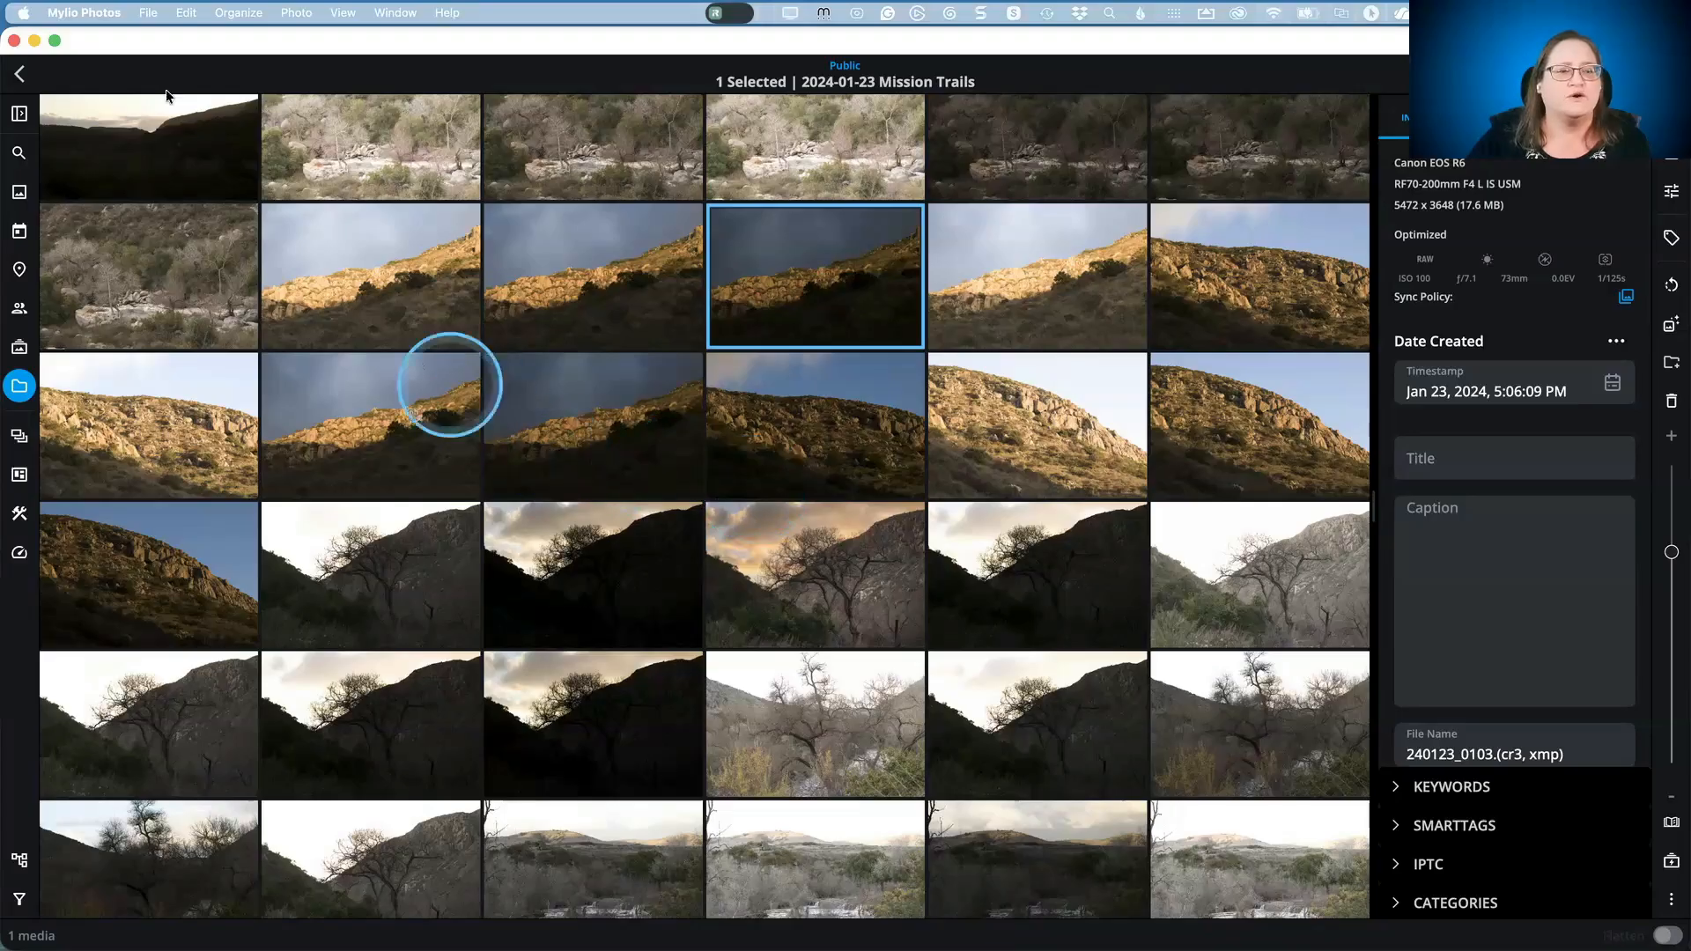
# Step: Go up to the Photos folder level, try Delete Rejected Photos on the 2024 folder, and cancel the deletion
pyautogui.click(21, 77)
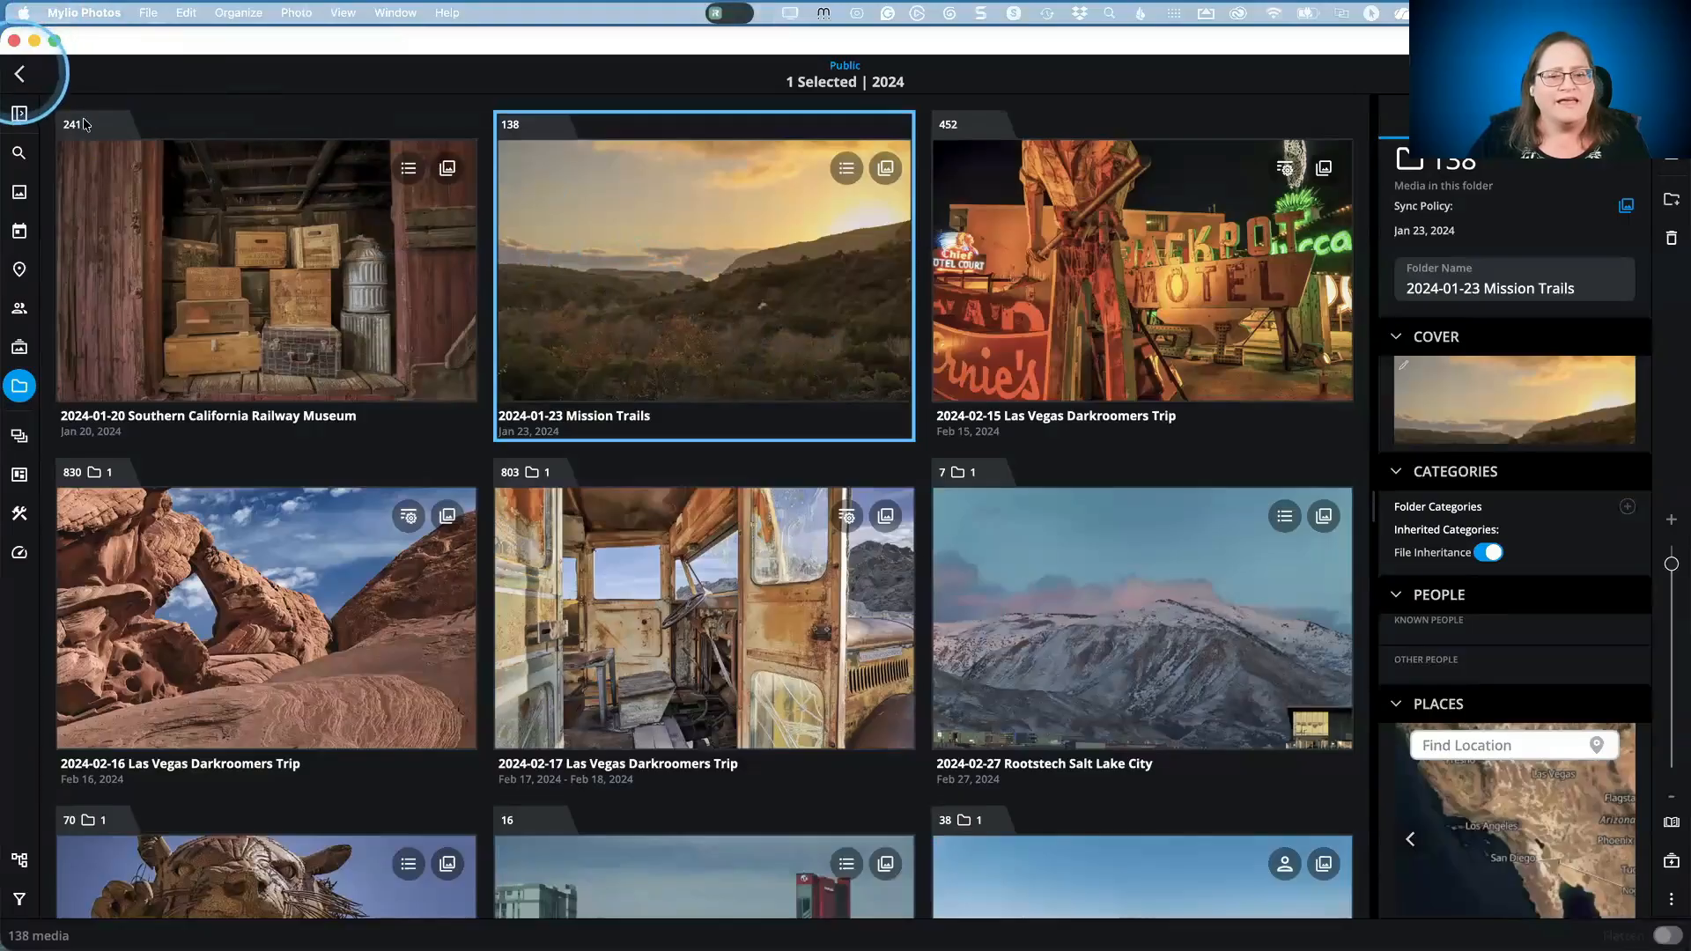
pyautogui.click(20, 74)
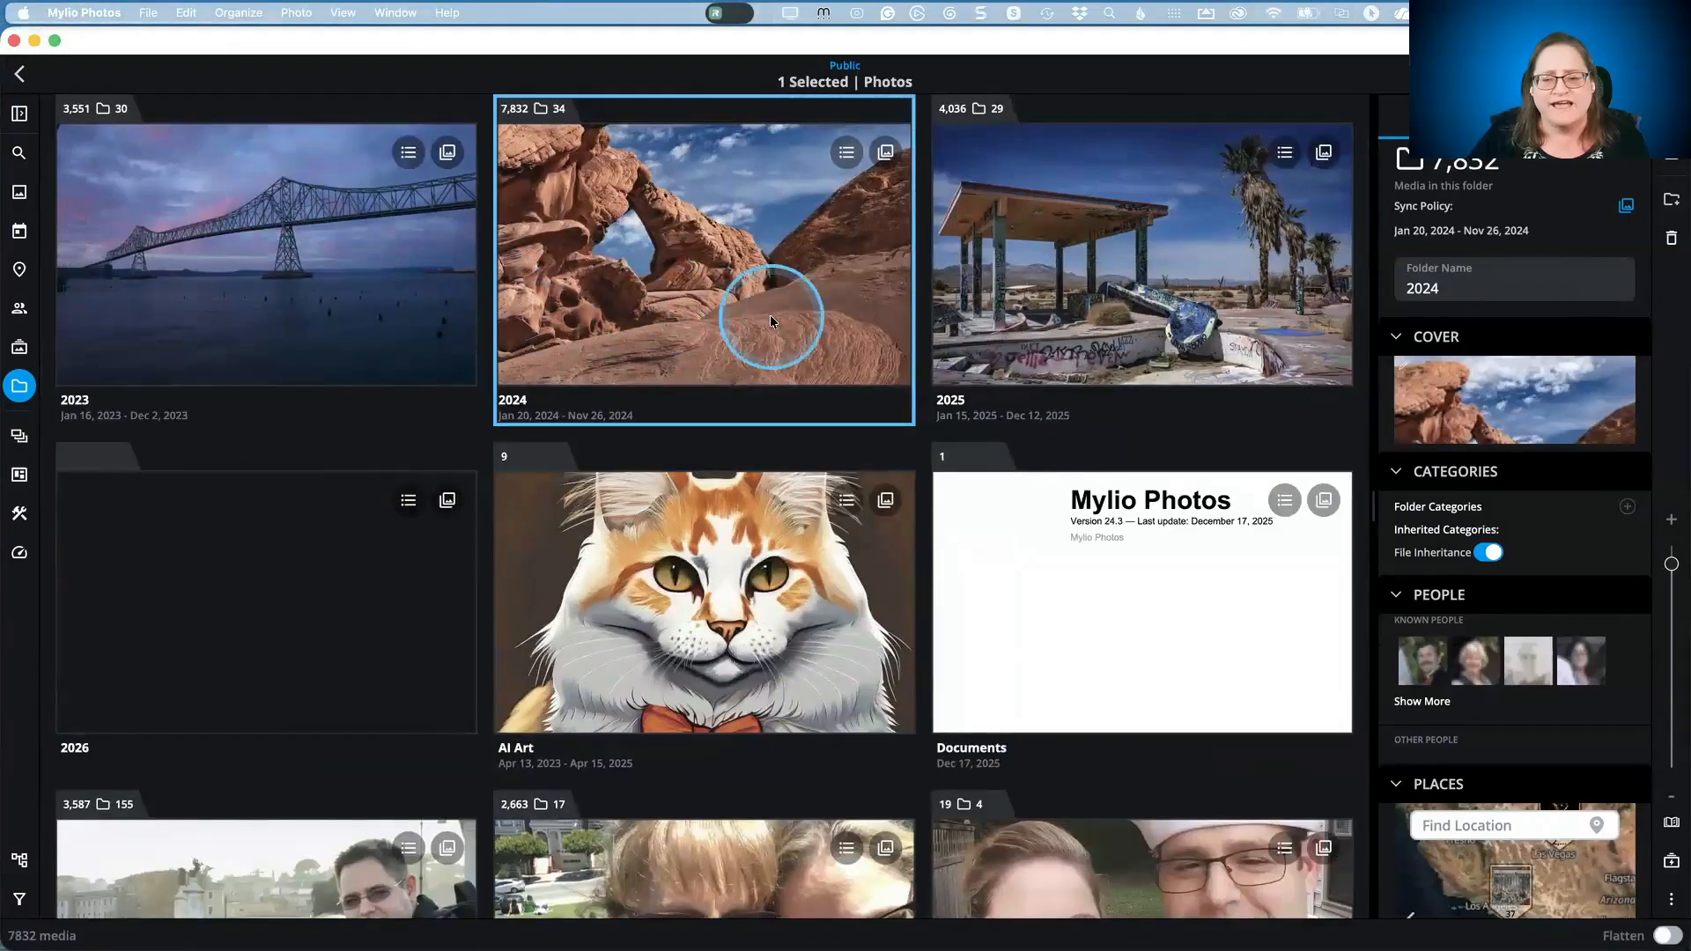
pyautogui.rightClick(783, 290)
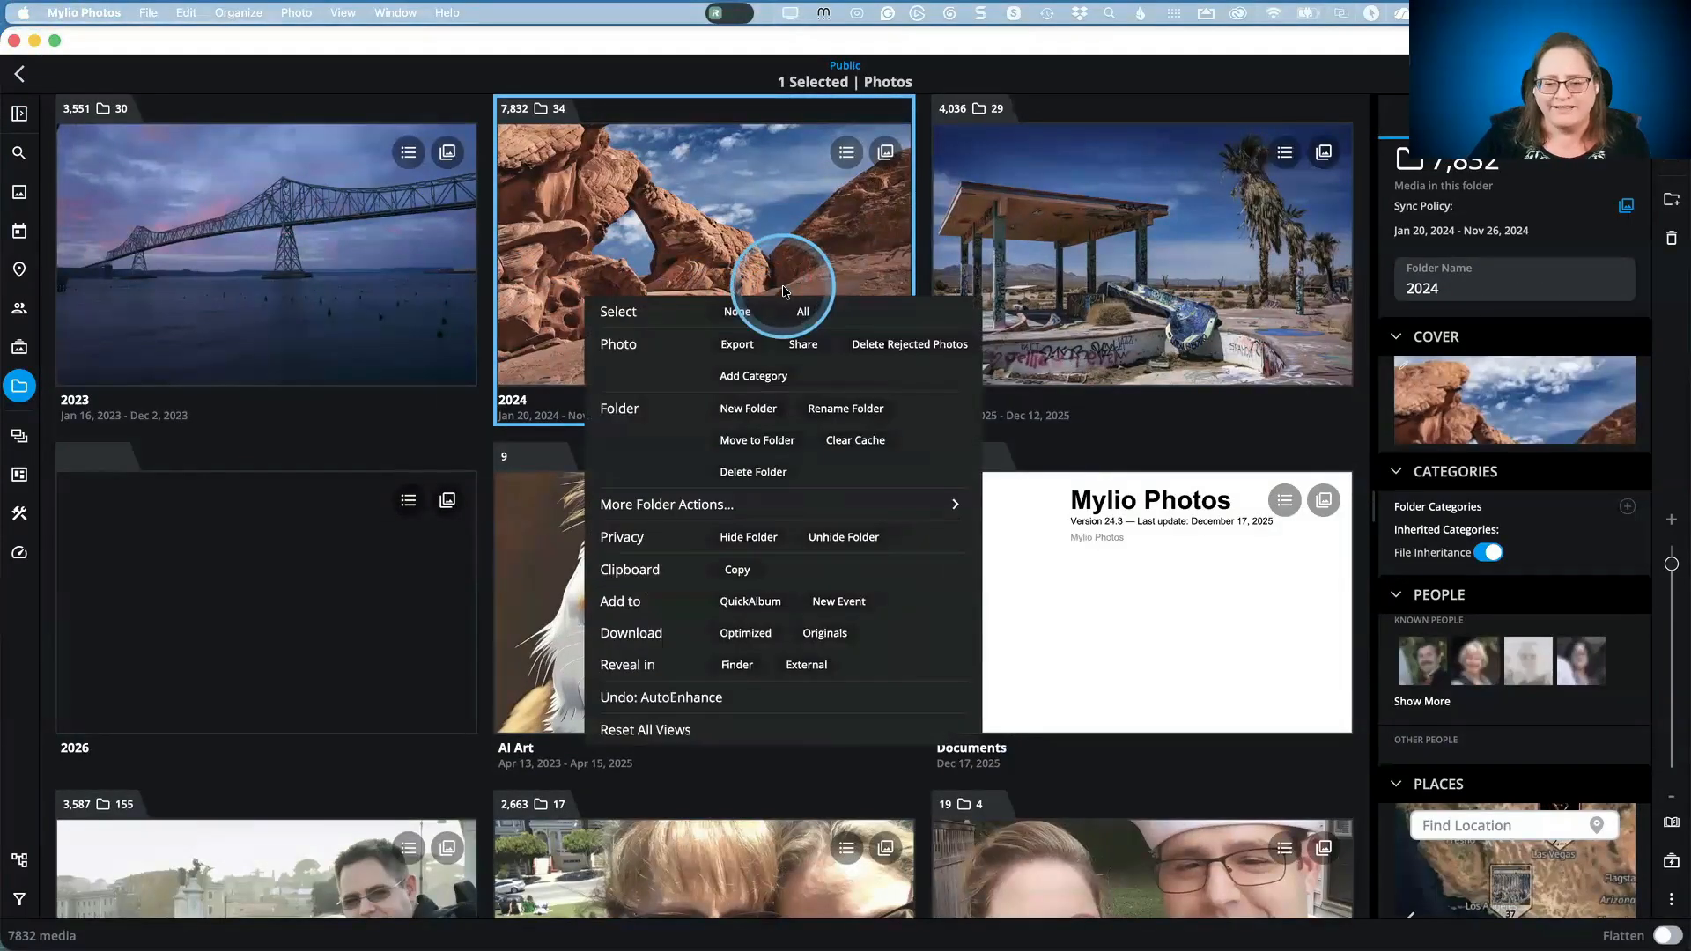
pyautogui.click(891, 345)
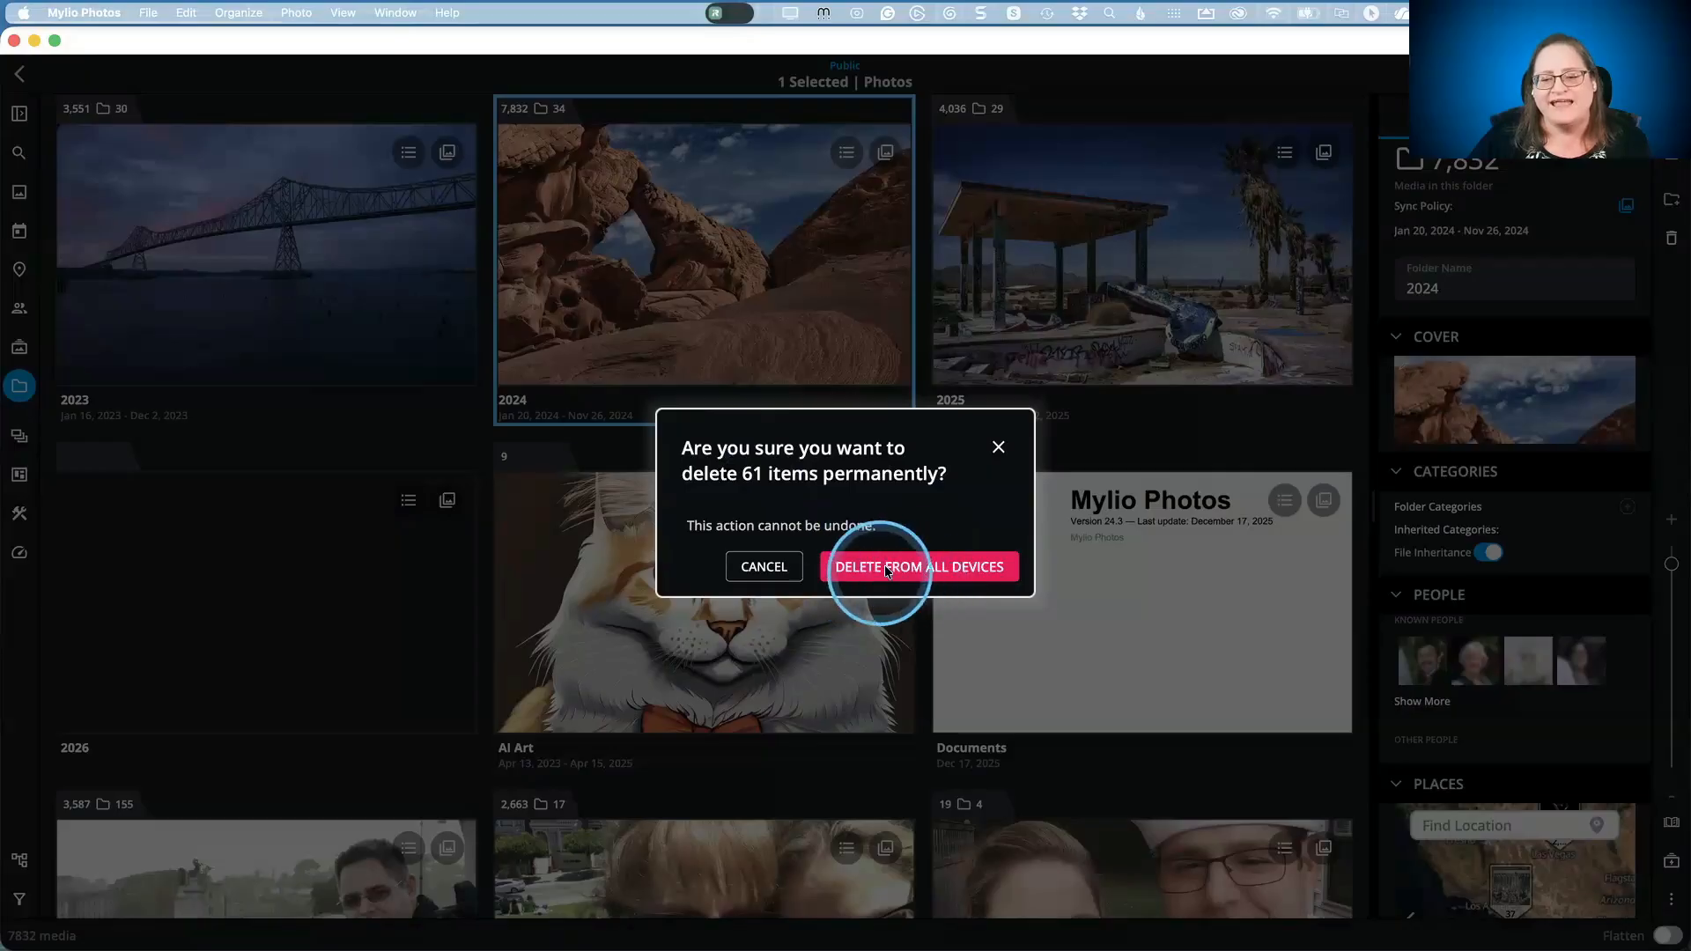
pyautogui.click(998, 446)
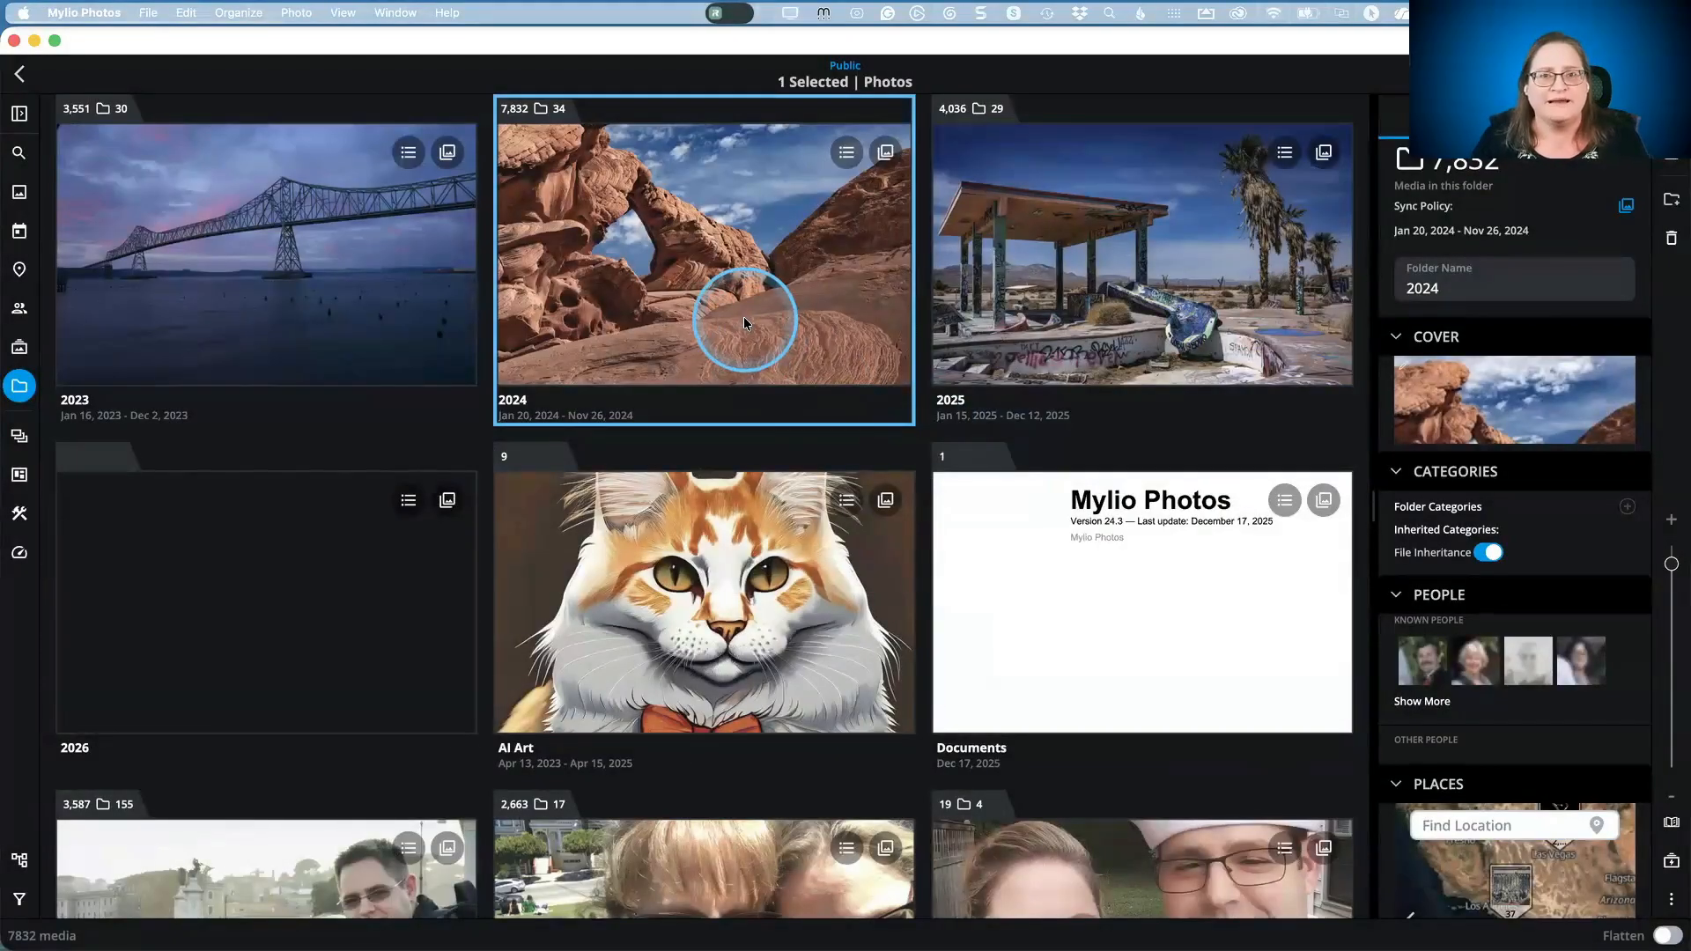
# Step: Advance the slides in Preview to Things You Might Have Missed, and review the list of spaces in Mylio Photos
pyautogui.press('super+Tab')
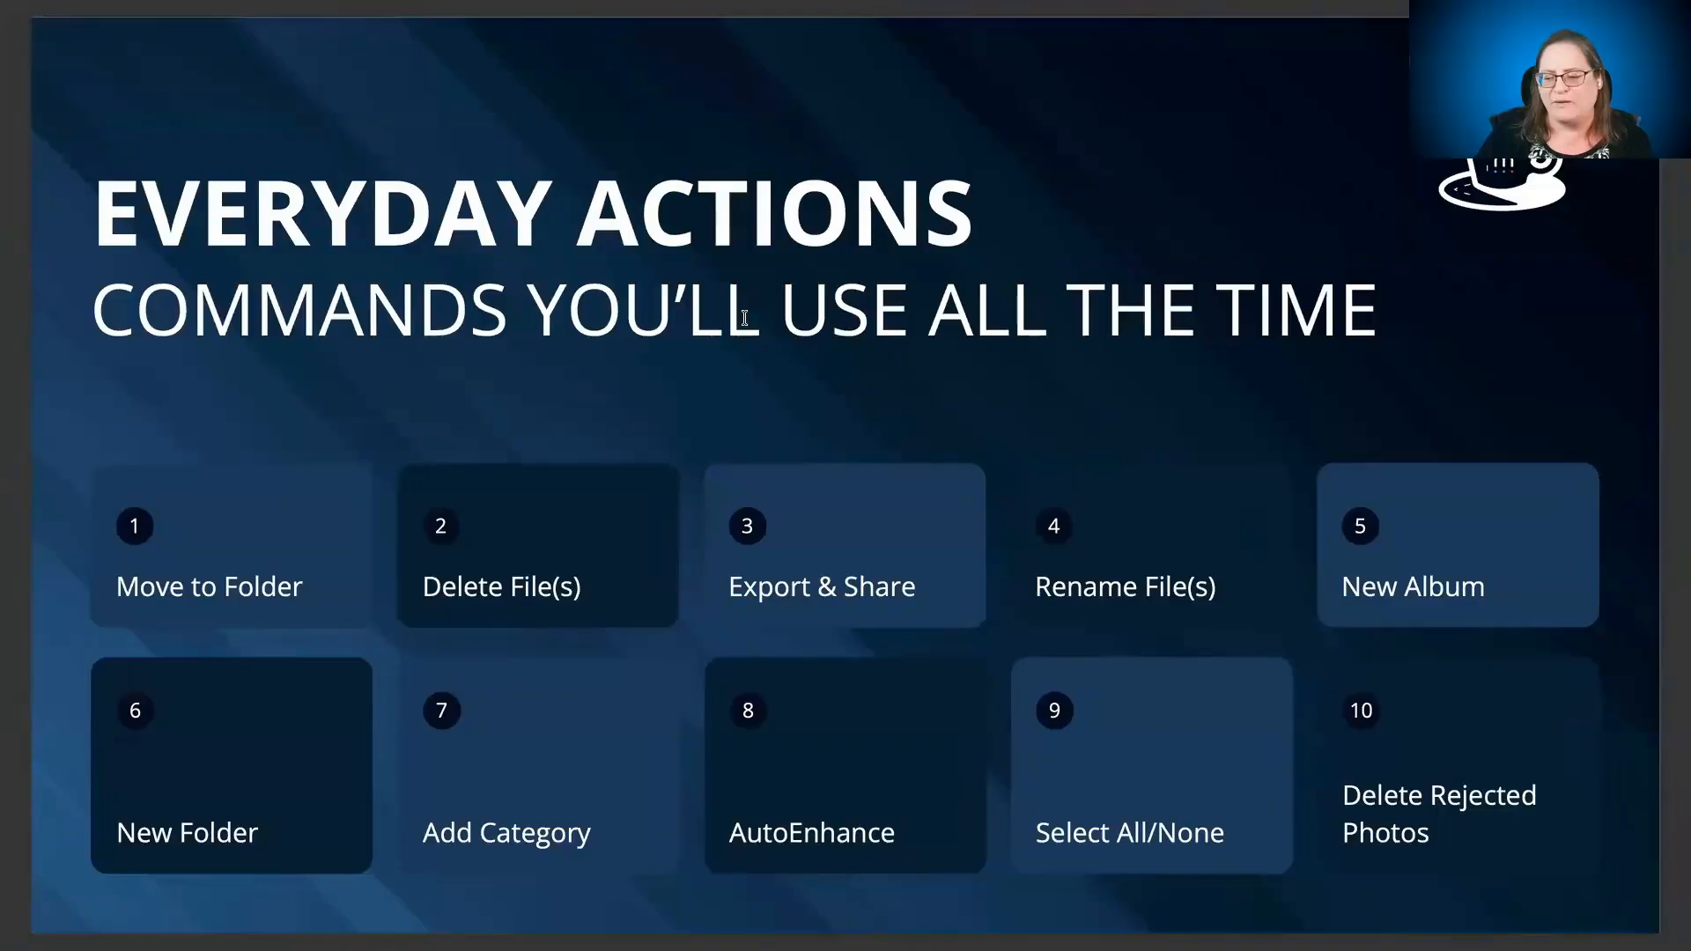
pyautogui.press('Right')
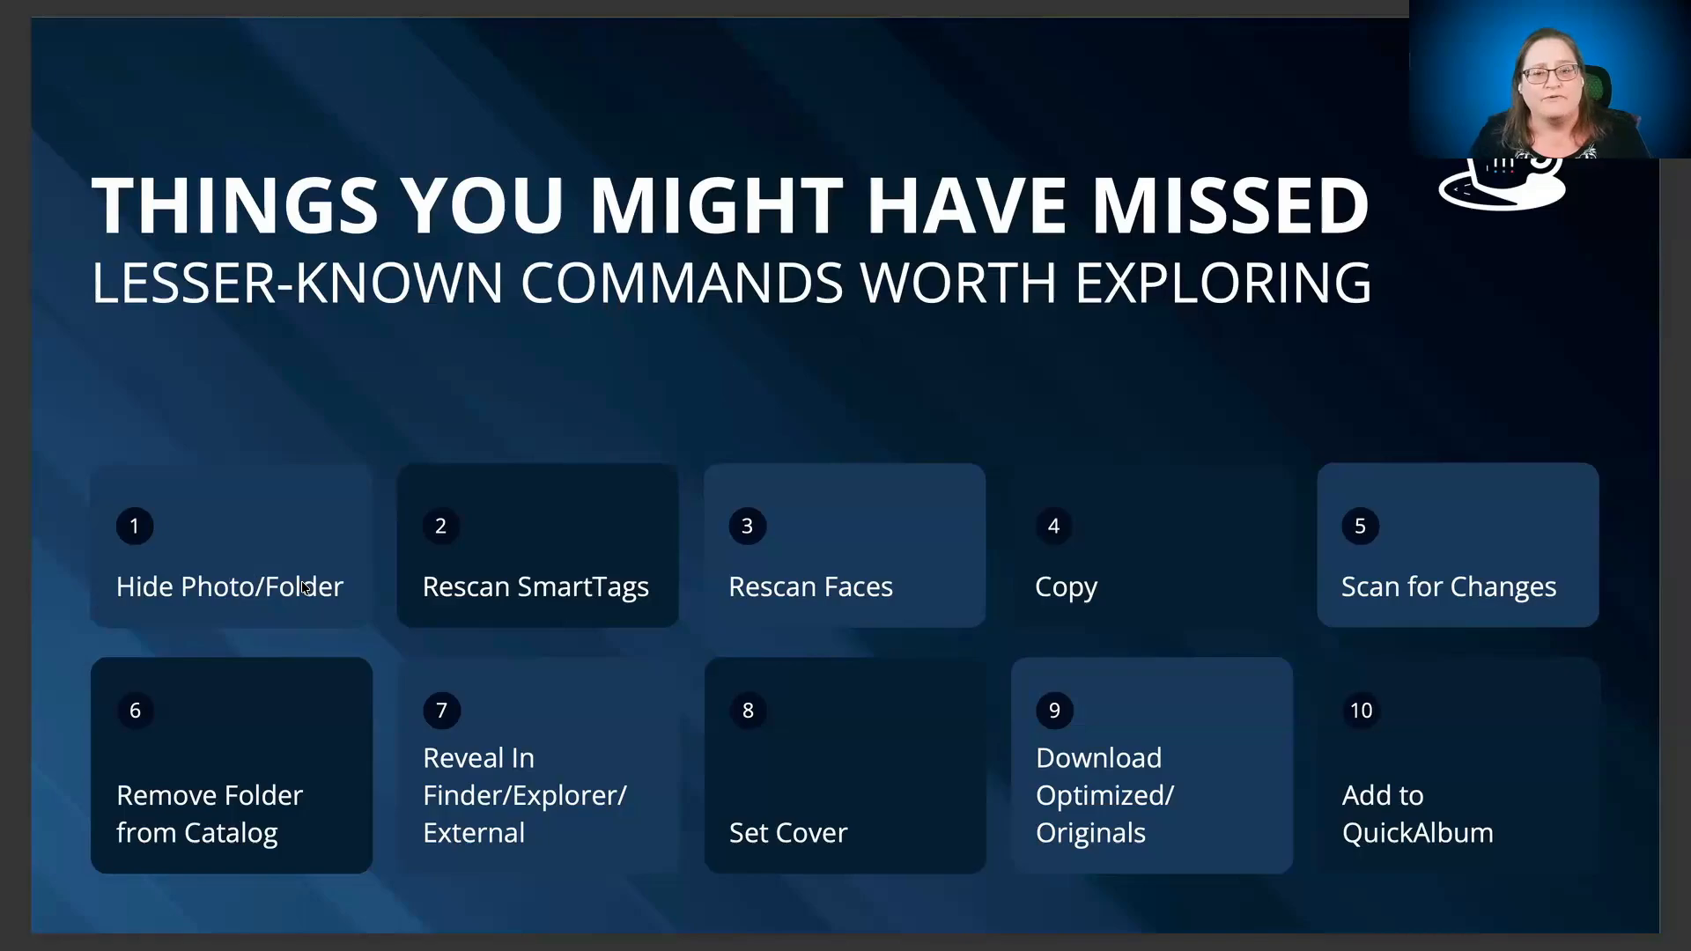
pyautogui.press('super+Tab')
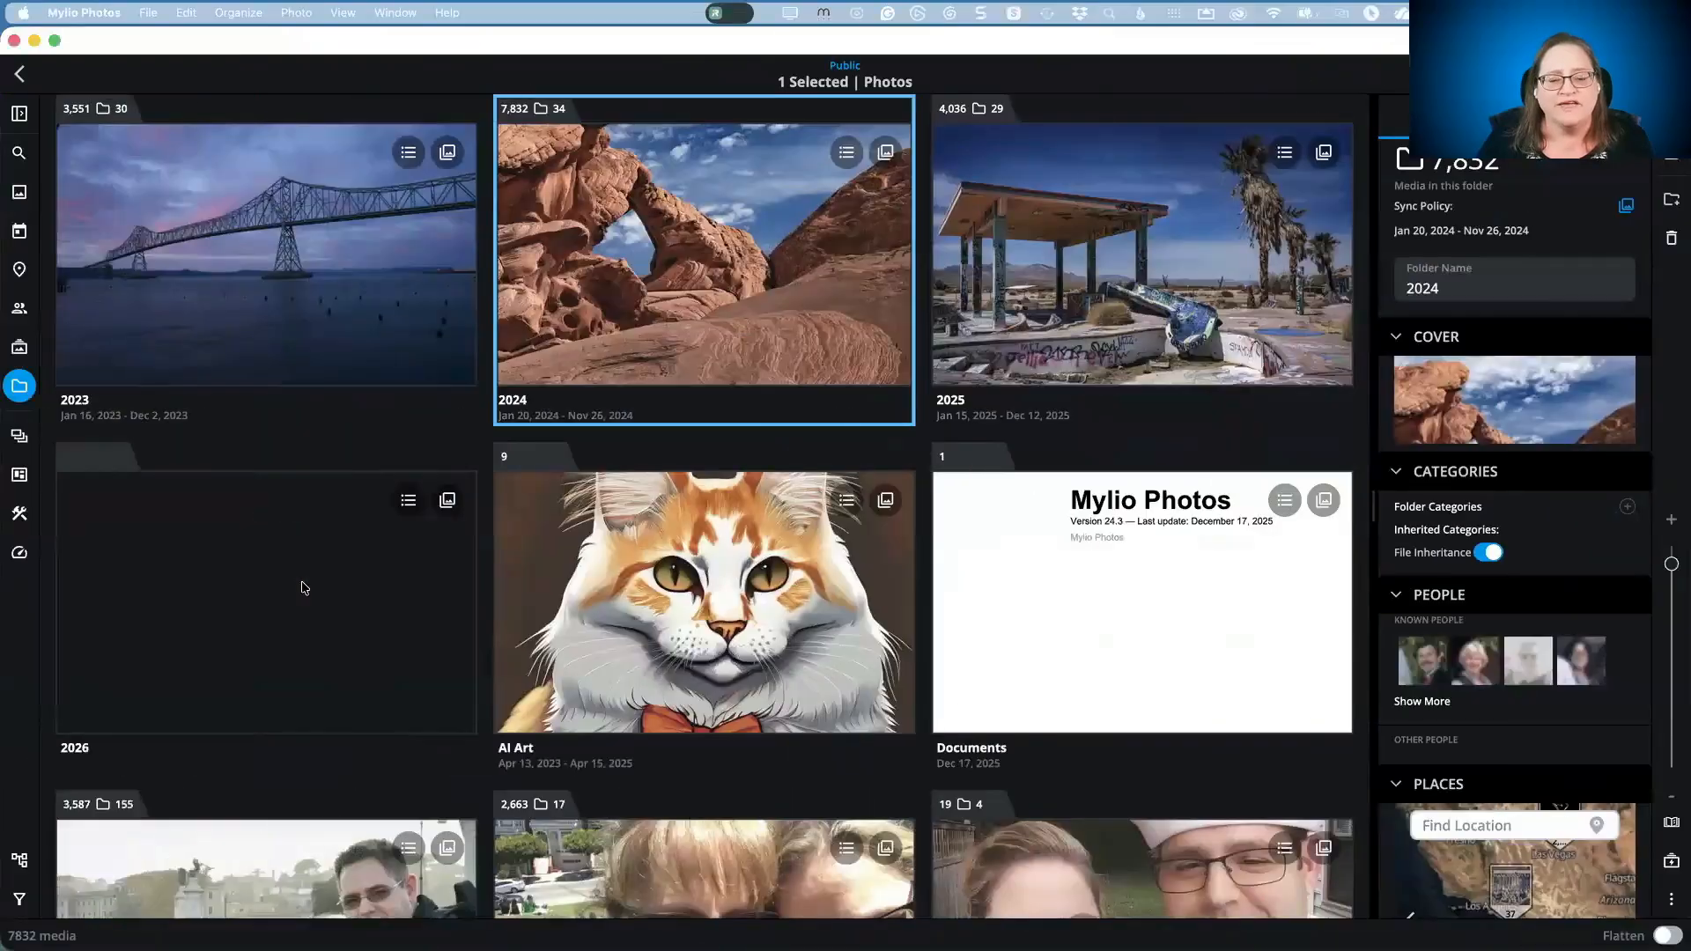
pyautogui.click(19, 435)
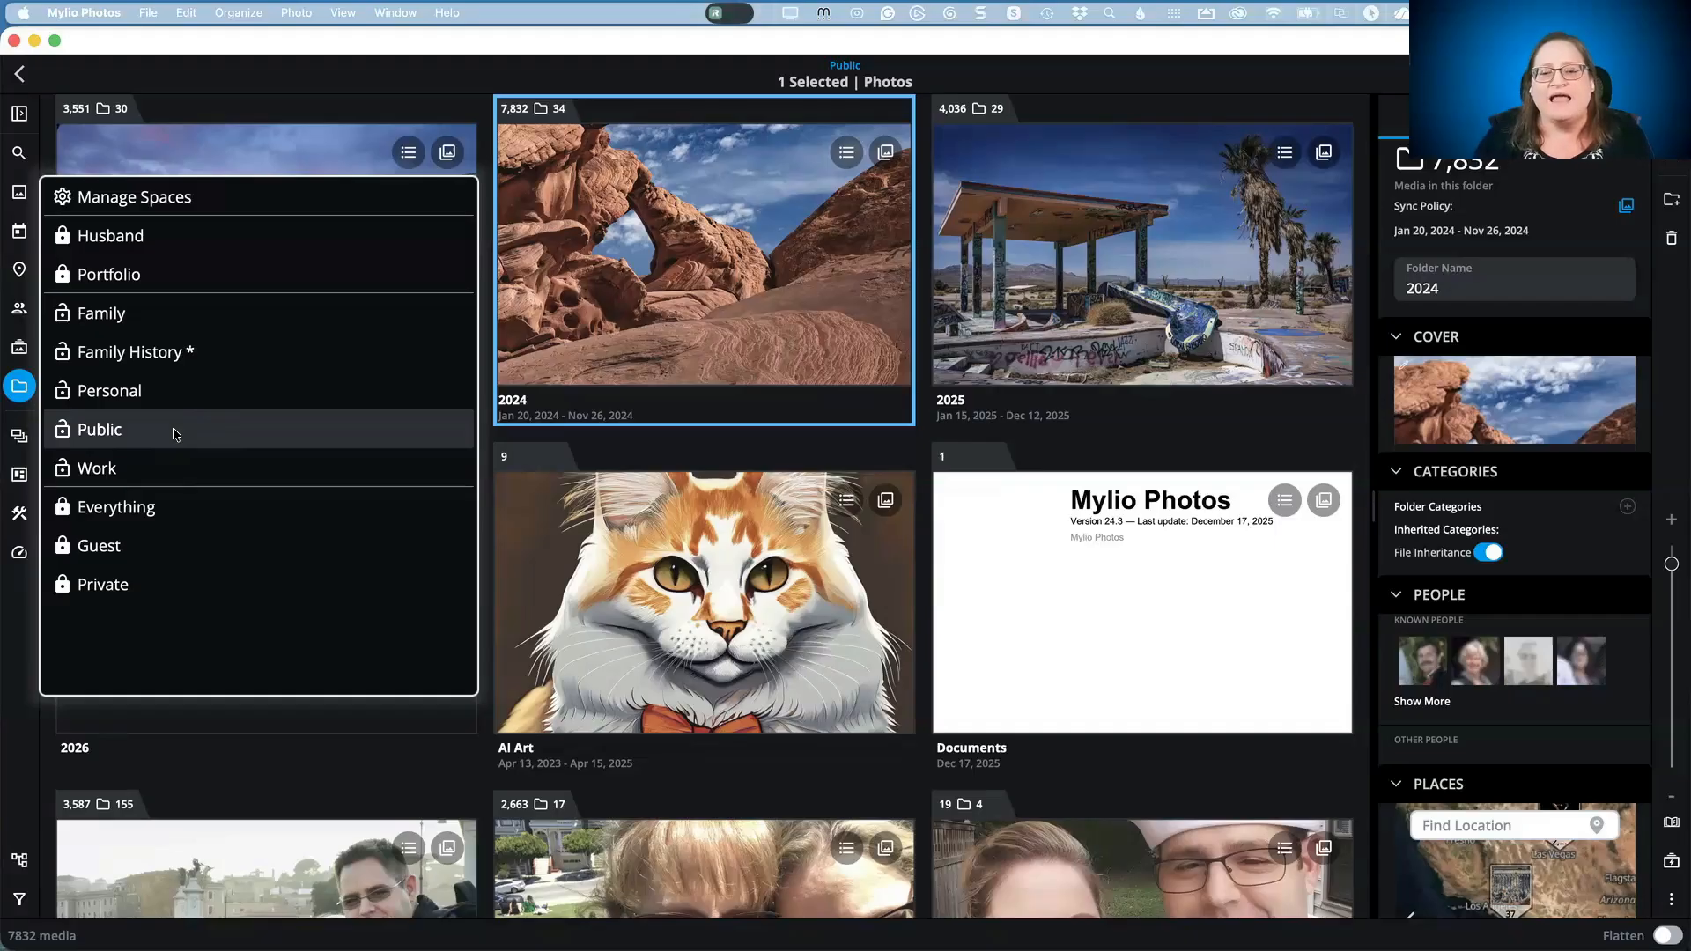
# Step: Open the 2024 folder and select the 2024-04-20 Mt Soledad Bike Ride folder
pyautogui.doubleClick(782, 313)
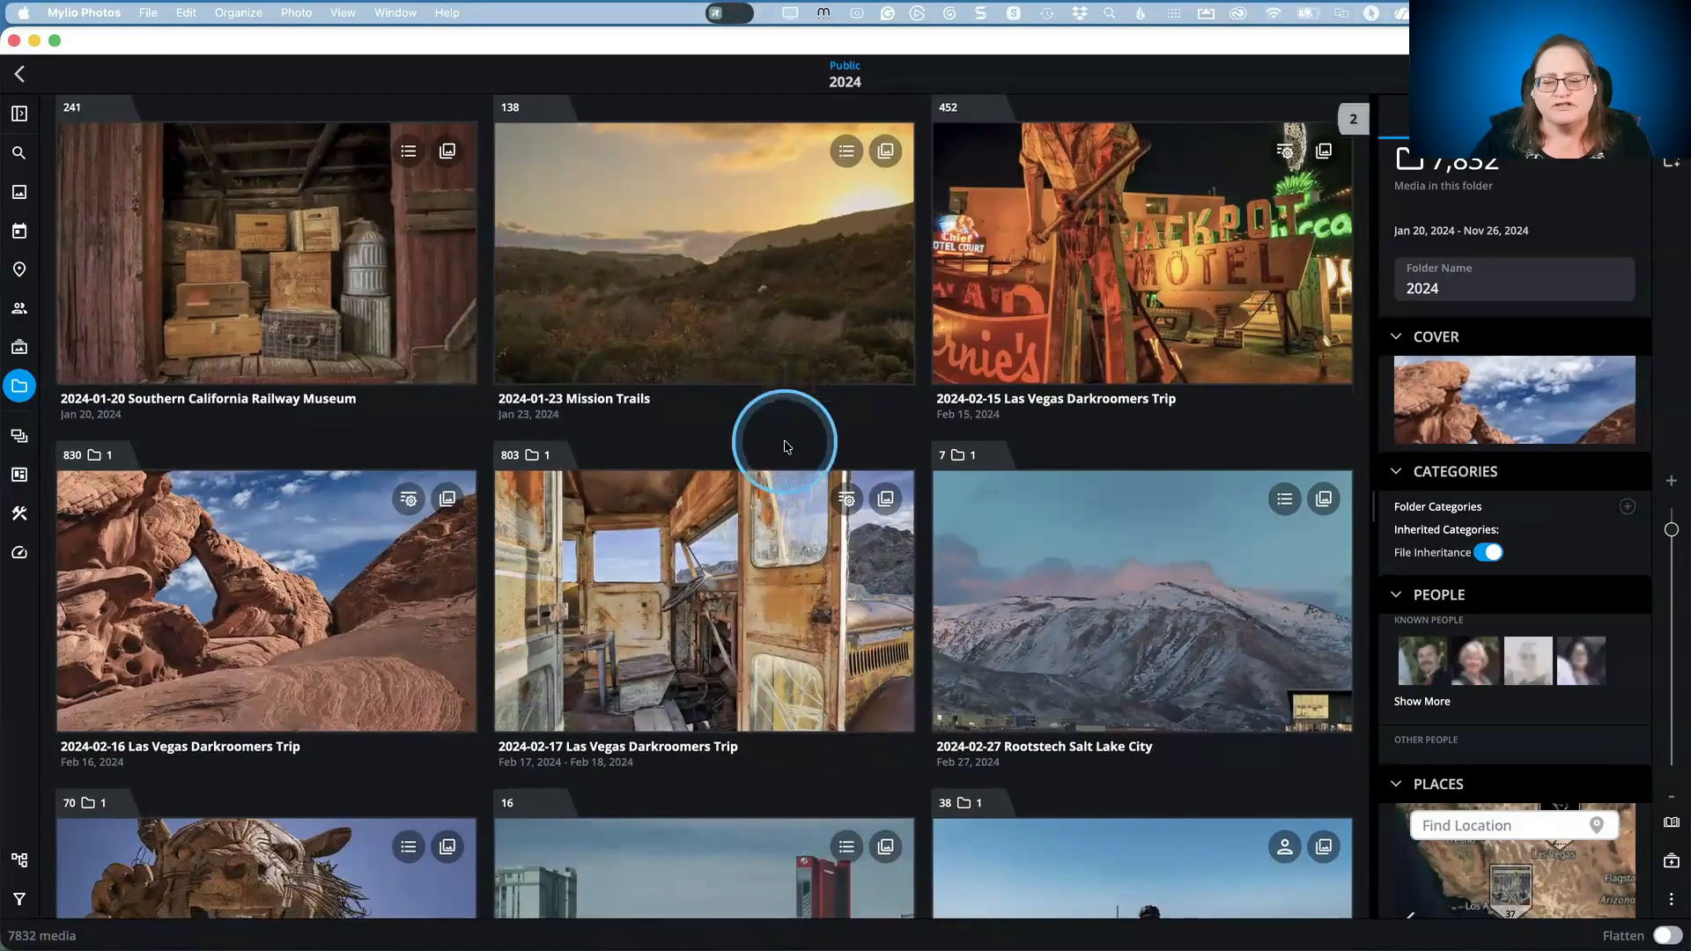
pyautogui.scroll(-3, 783, 440)
pyautogui.scroll(-3, 783, 441)
pyautogui.click(1143, 587)
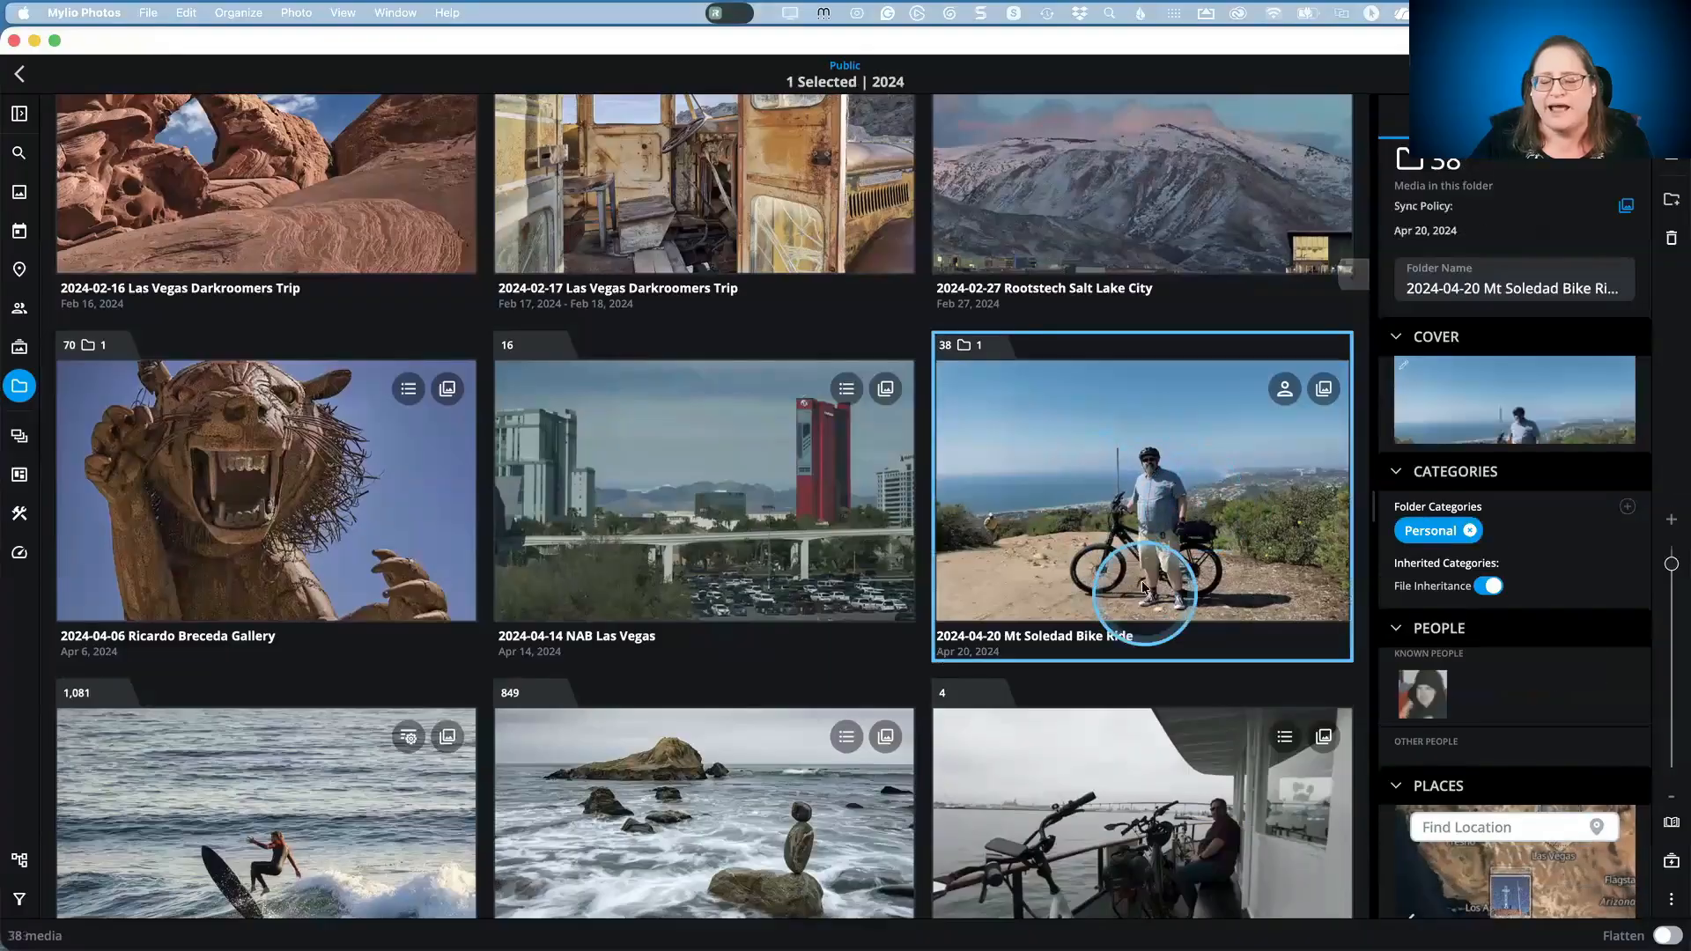
# Step: Review Hide Folder and Unhide Folder in the Mt Soledad Bike Ride folder's Actions Menu, and return to the lesser-known commands slide in Preview
pyautogui.rightClick(1137, 539)
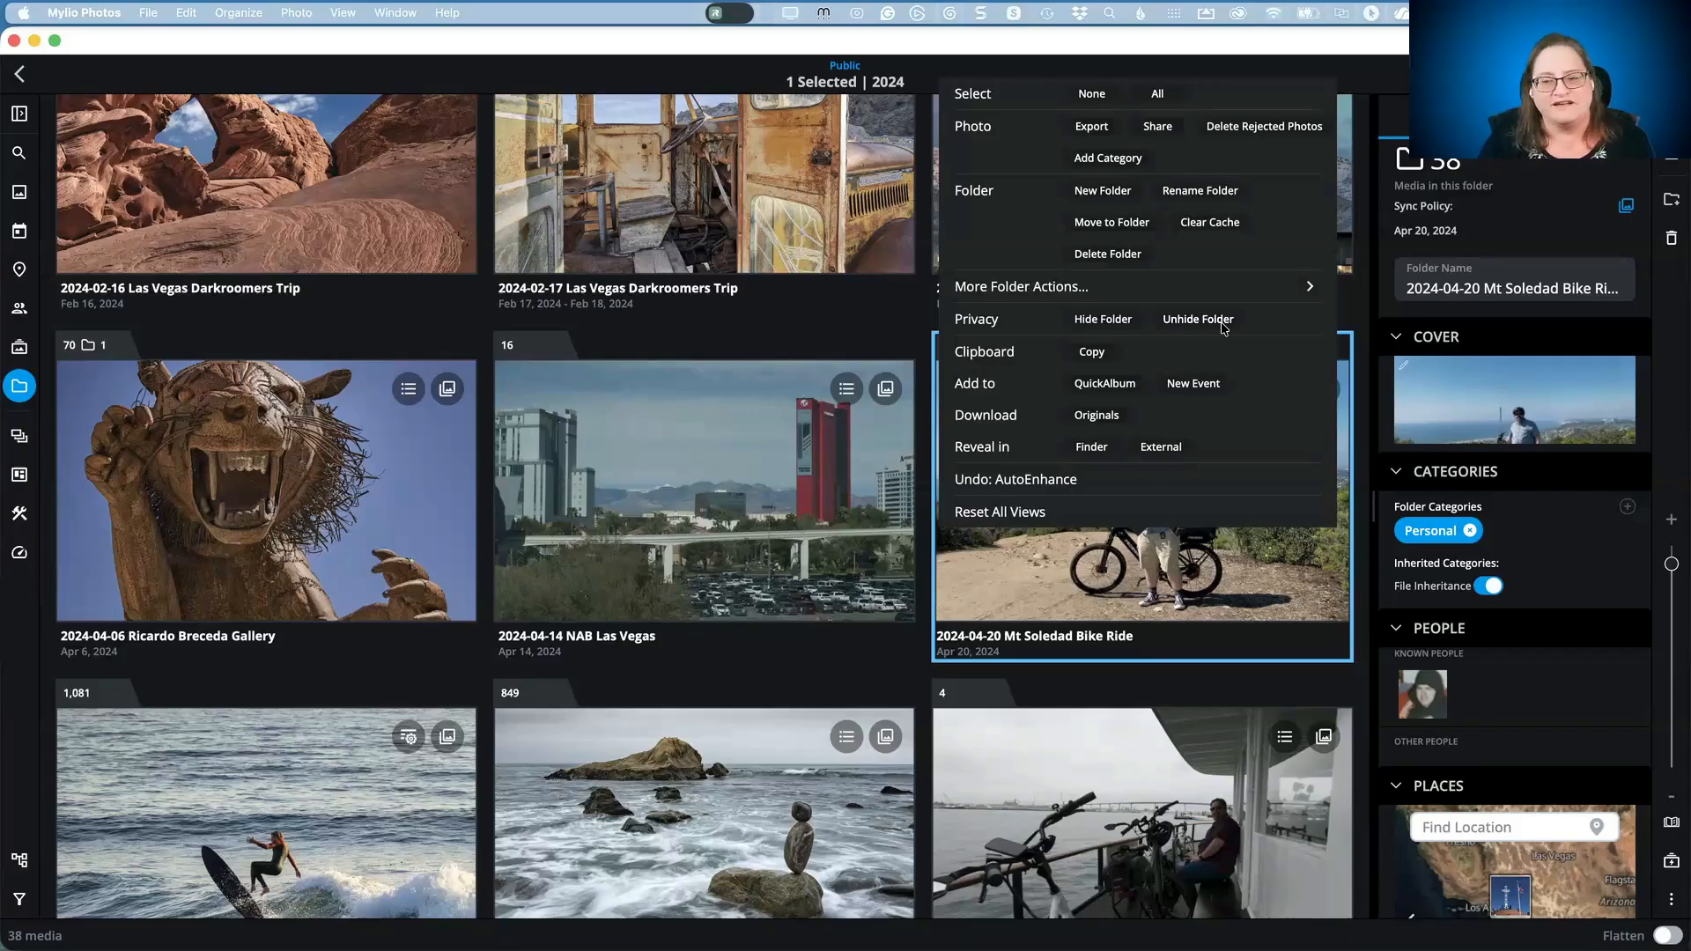
pyautogui.click(1147, 321)
pyautogui.click(1107, 590)
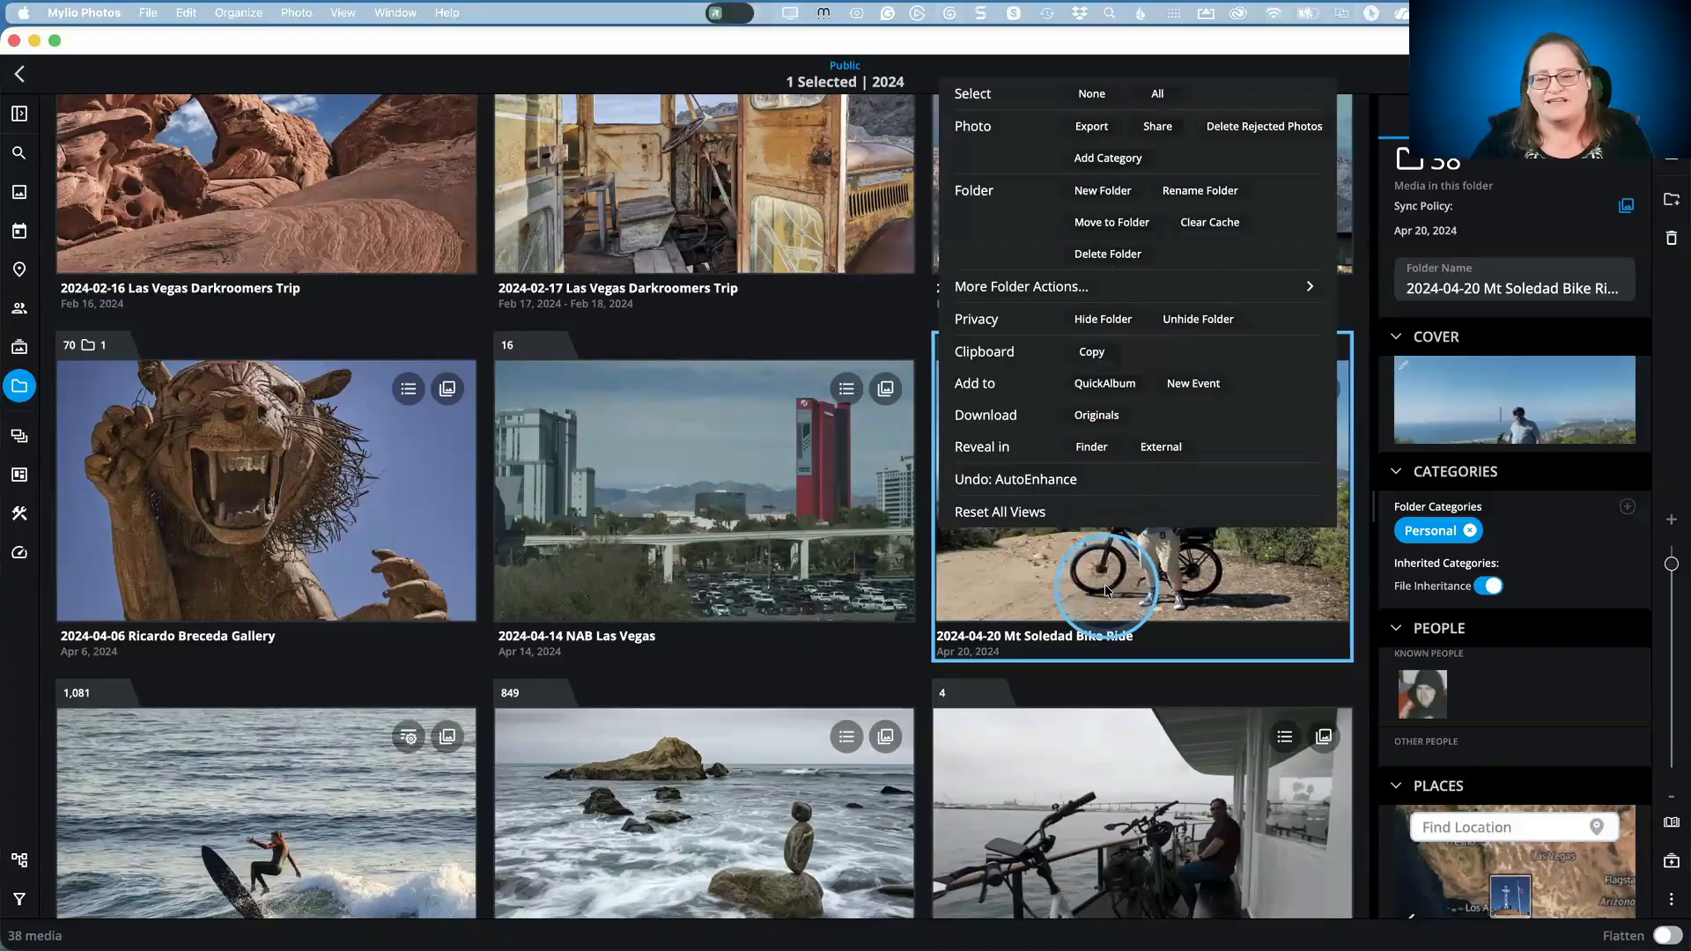
pyautogui.press('super+Tab')
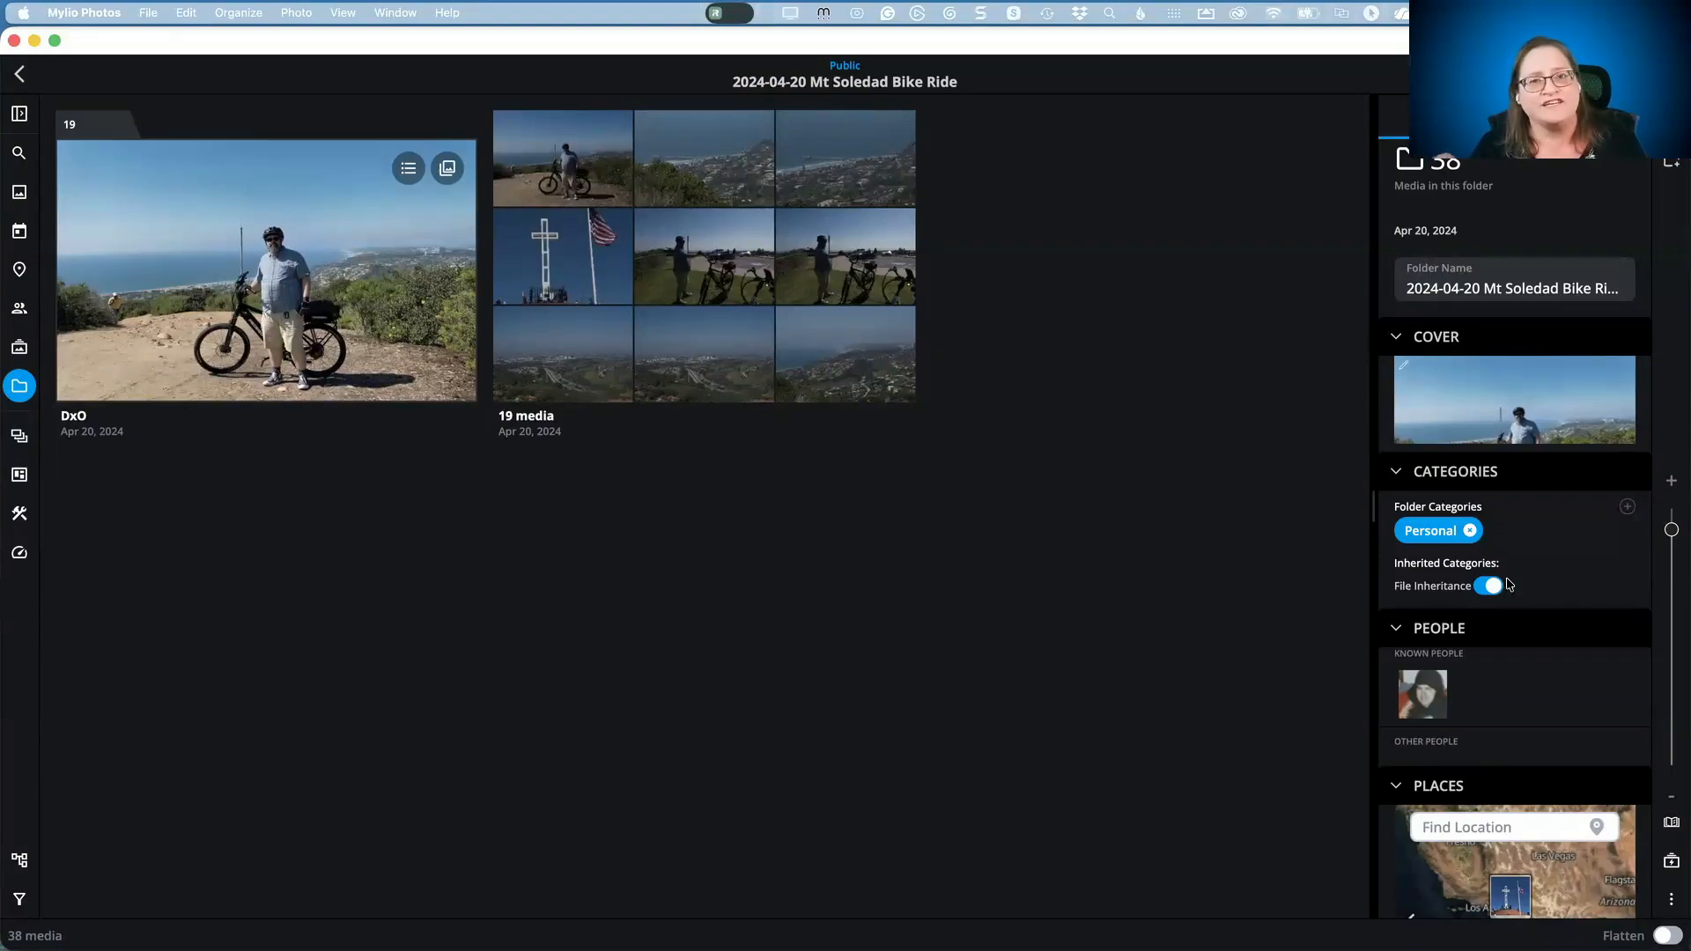
pyautogui.press('super+Tab')
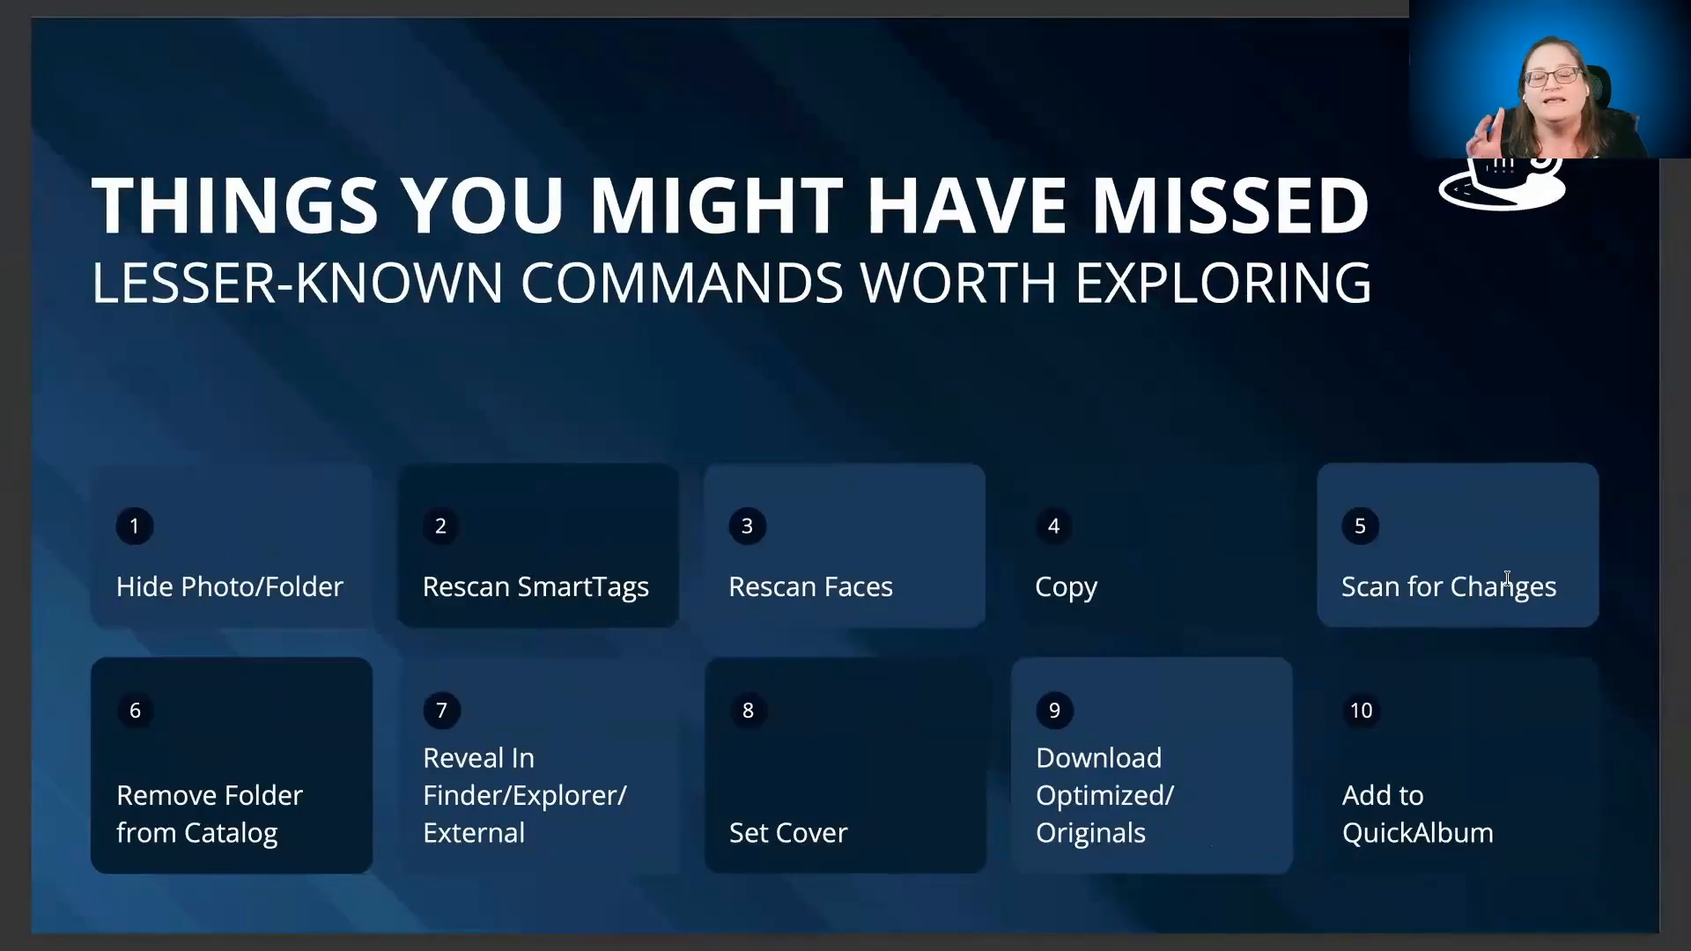